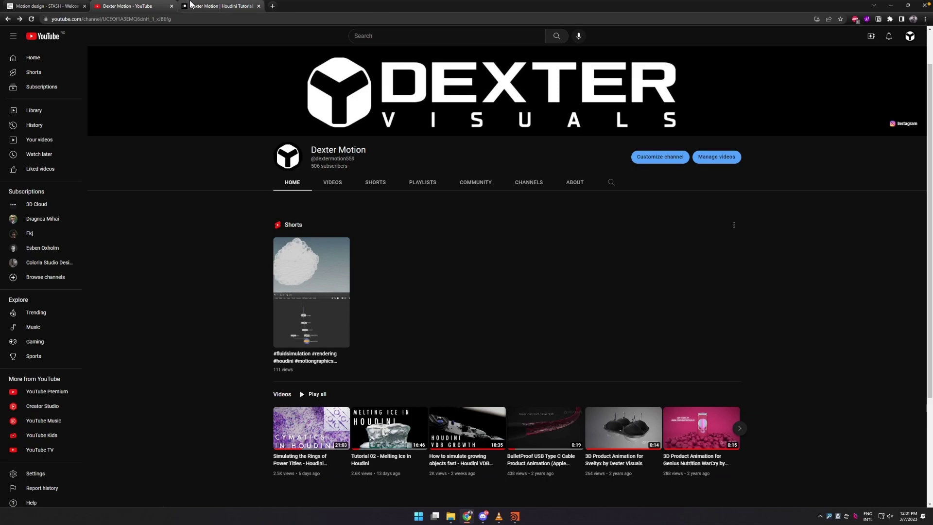
Switch Chrome to the creator's Patreon page showing the $5/month Point Attribute membership.
{"action": "key", "text": "ctrl+Tab"}
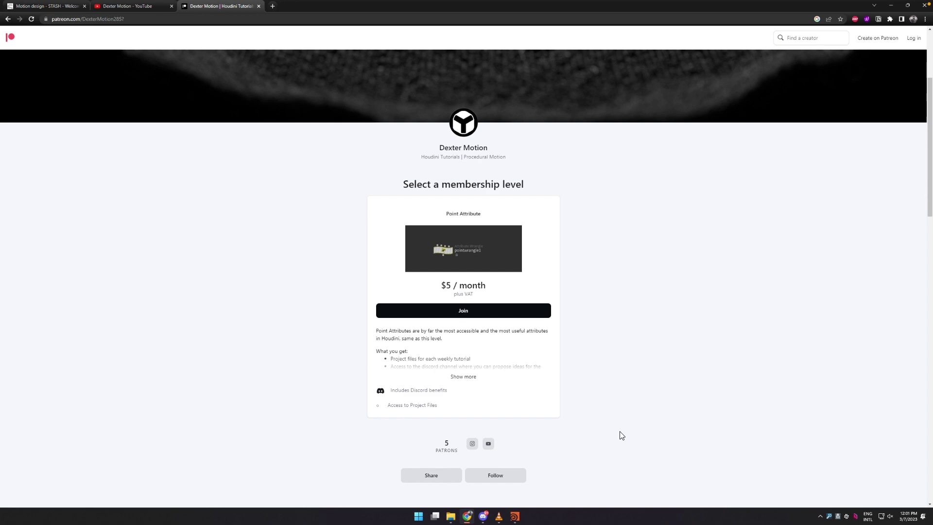
Bring VLC forward and play render_1.mp4 of the shattering almond full screen.
{"action": "left_click", "coordinate": [500, 517]}
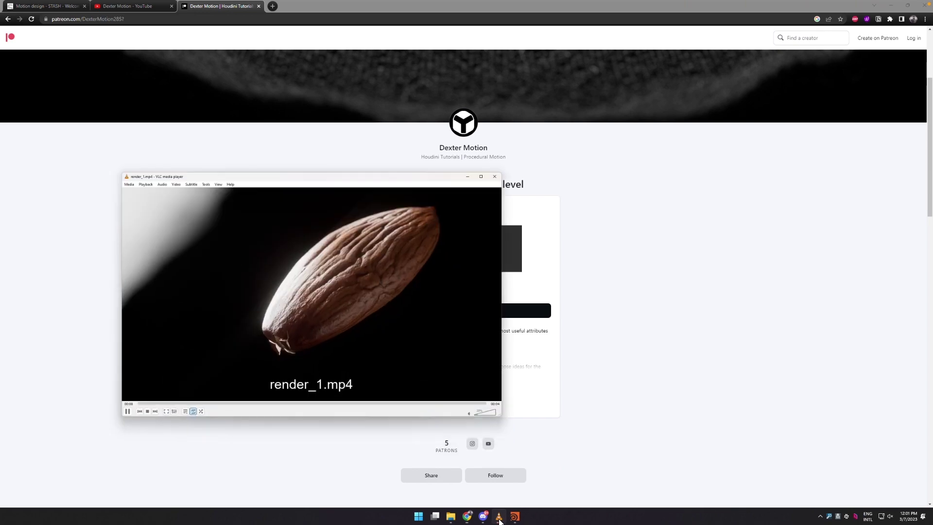
{"action": "double_click", "coordinate": [369, 234]}
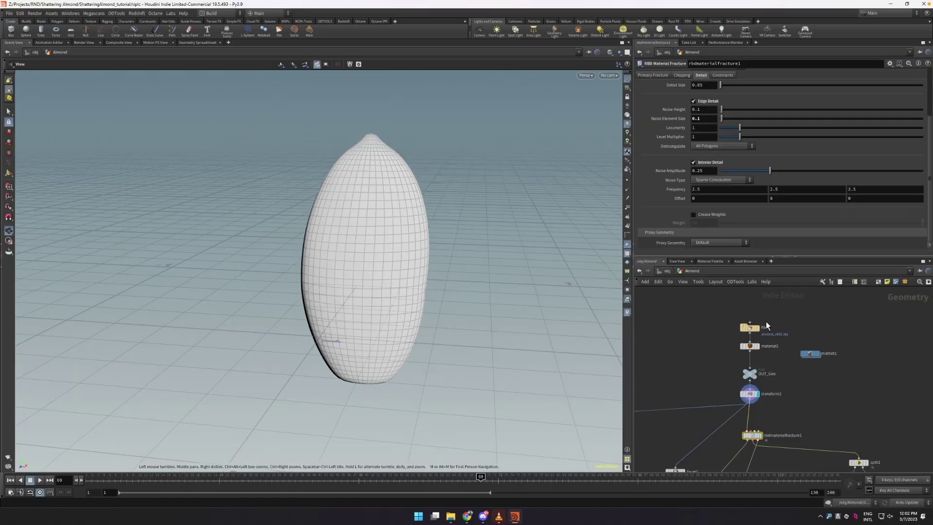
Display the original imported almond from file1, upright and centred in the viewport.
{"action": "left_click", "coordinate": [758, 327]}
{"action": "scroll", "coordinate": [387, 397], "scroll_direction": "down", "scroll_amount": 5}
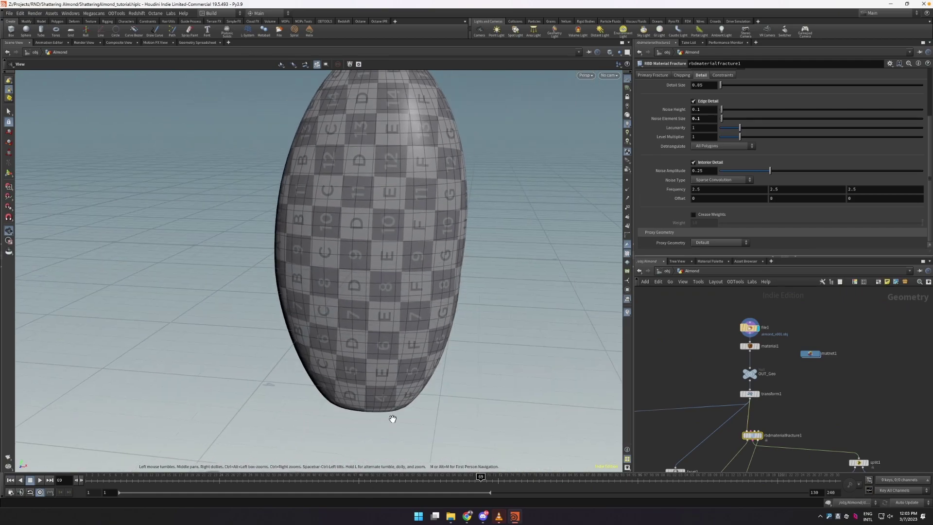
{"action": "left_click_drag", "start_coordinate": [414, 194], "coordinate": [403, 285]}
{"action": "scroll", "coordinate": [404, 285], "scroll_direction": "down", "scroll_amount": 4}
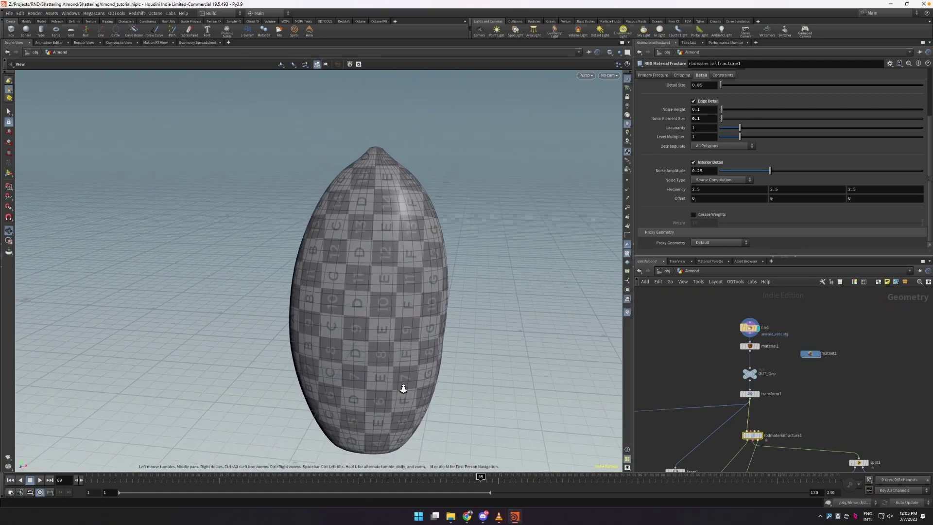
{"action": "left_click_drag", "start_coordinate": [408, 360], "coordinate": [407, 356]}
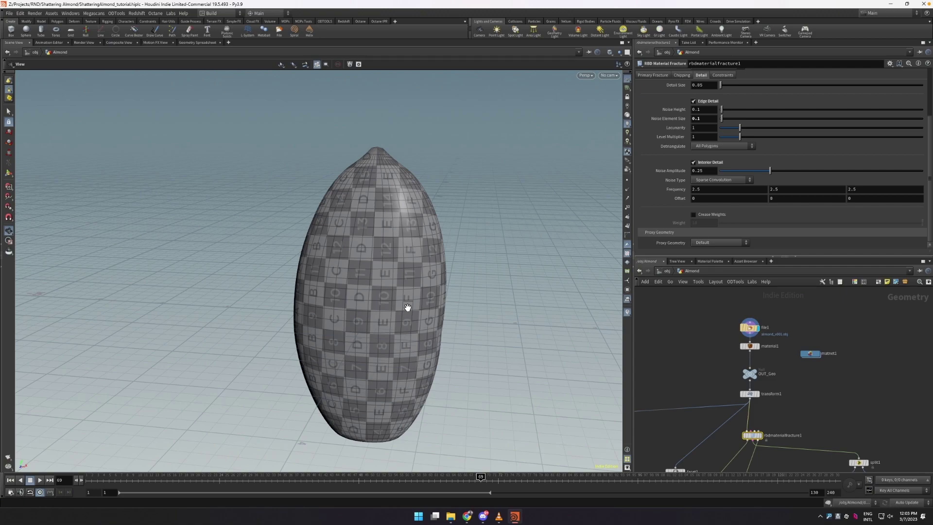
{"action": "left_click_drag", "start_coordinate": [403, 300], "coordinate": [404, 296]}
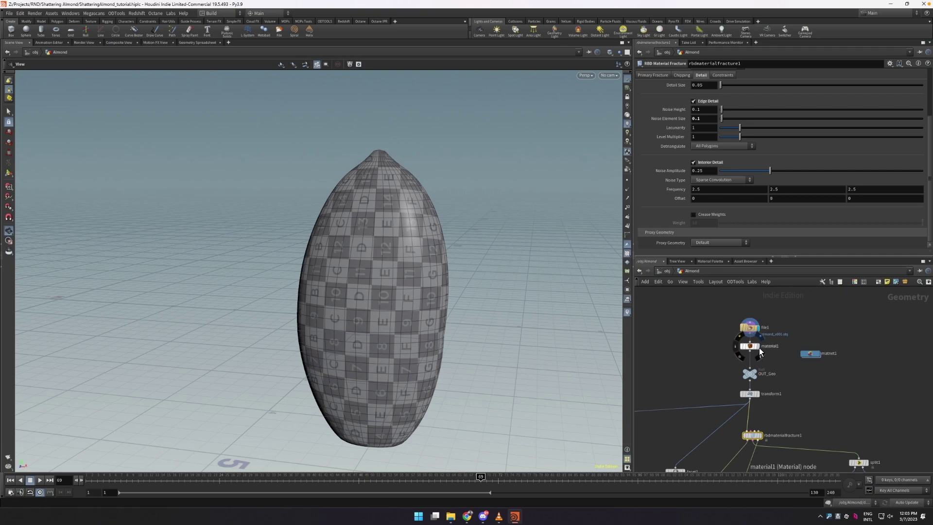
Step through material1, OUT_Geo and transform1, showing the almond scaled to 0.3.
{"action": "left_click", "coordinate": [759, 348]}
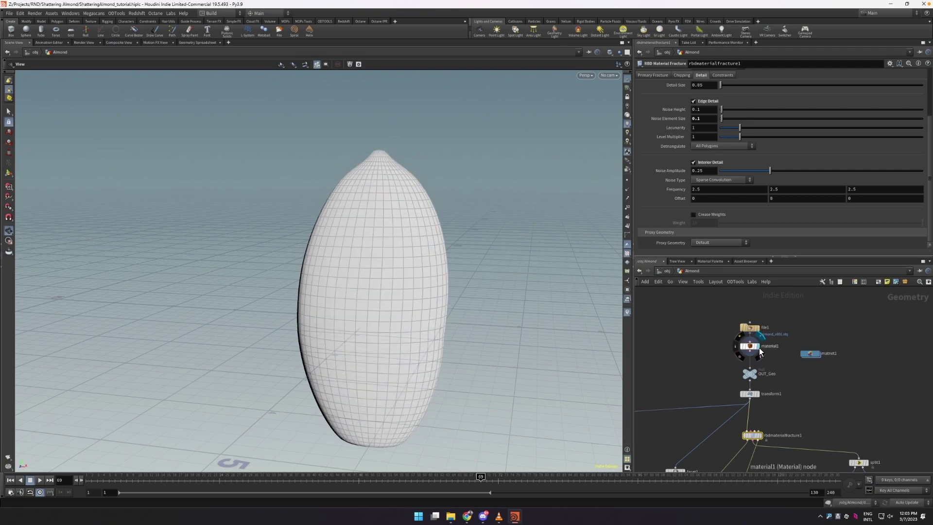
{"action": "left_click", "coordinate": [751, 376]}
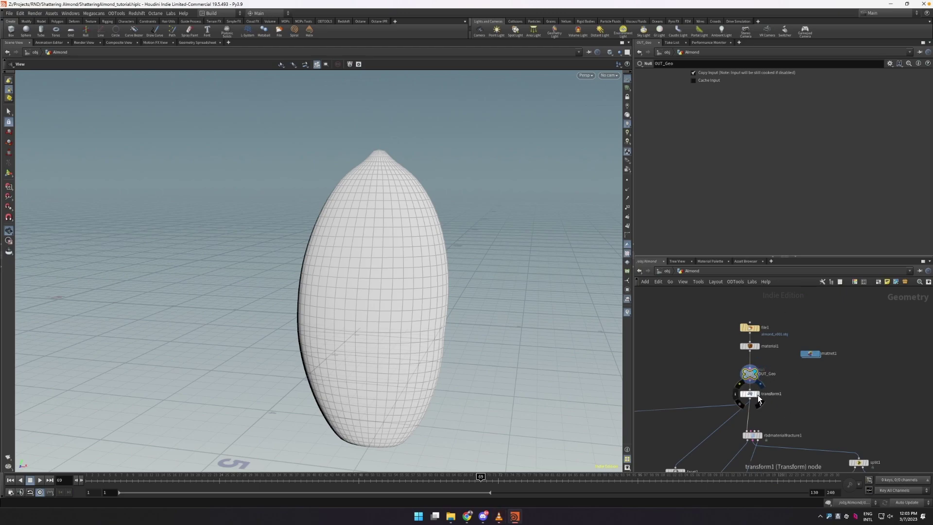
{"action": "left_click", "coordinate": [757, 394]}
{"action": "left_click_drag", "start_coordinate": [445, 349], "coordinate": [402, 141]}
{"action": "left_click", "coordinate": [752, 393]}
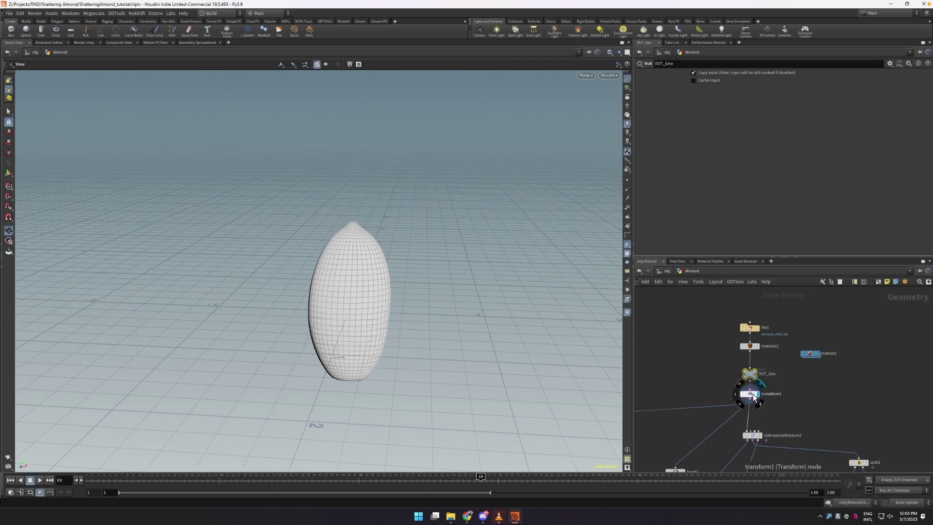
{"action": "middle_click_drag", "start_coordinate": [772, 407], "coordinate": [773, 379]}
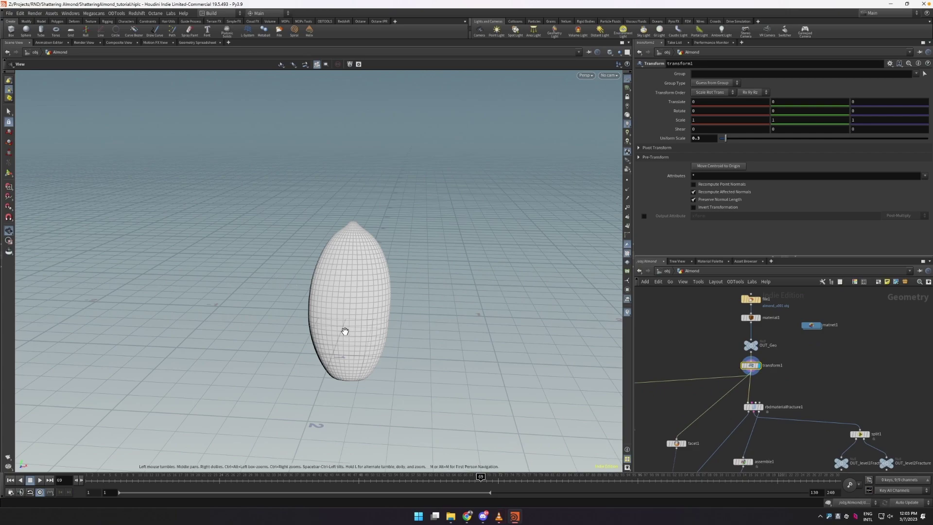
Show rbdmaterialfracture1's Concrete detail: Detail Size 0.05, Noise Height 0.1, Noise Amplitude 0.25.
{"action": "left_click", "coordinate": [755, 406]}
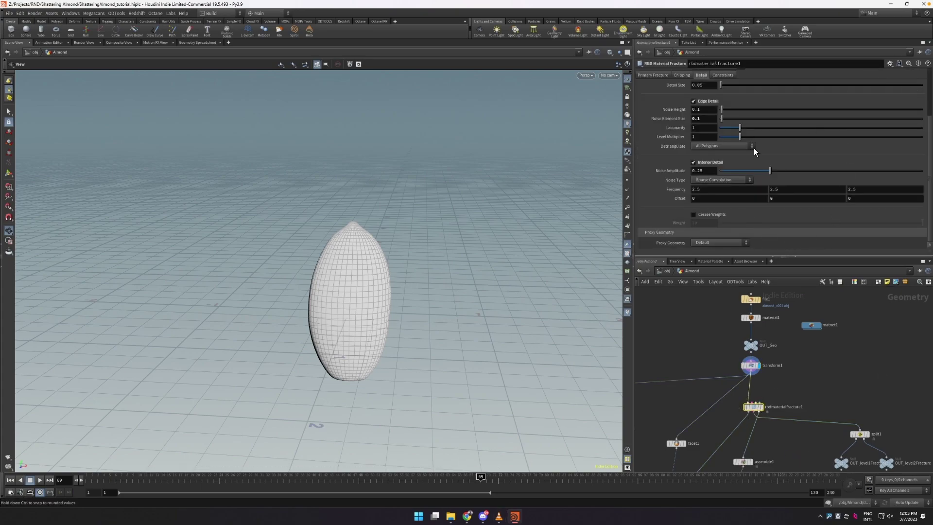
{"action": "scroll", "coordinate": [777, 421], "scroll_direction": "up", "scroll_amount": 2}
{"action": "middle_click_drag", "start_coordinate": [769, 400], "coordinate": [761, 383]}
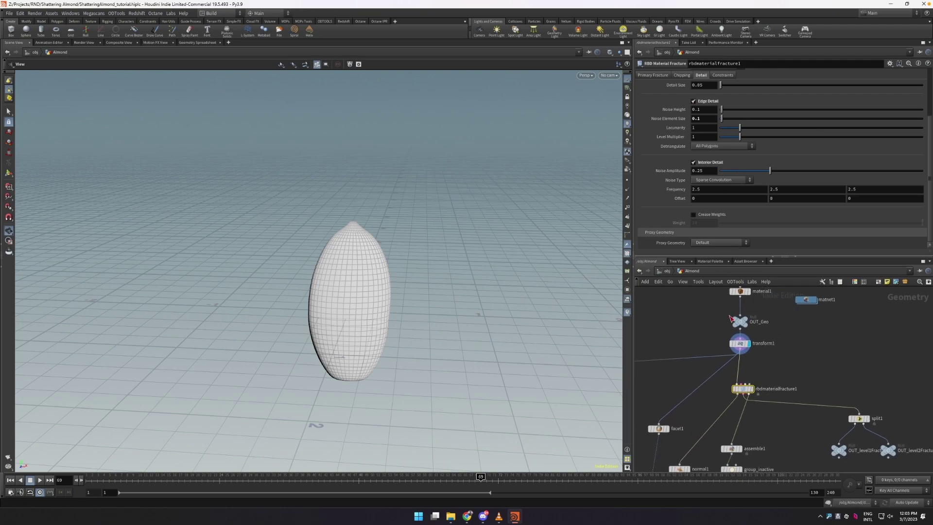
{"action": "scroll", "coordinate": [929, 160], "scroll_direction": "up", "scroll_amount": 1}
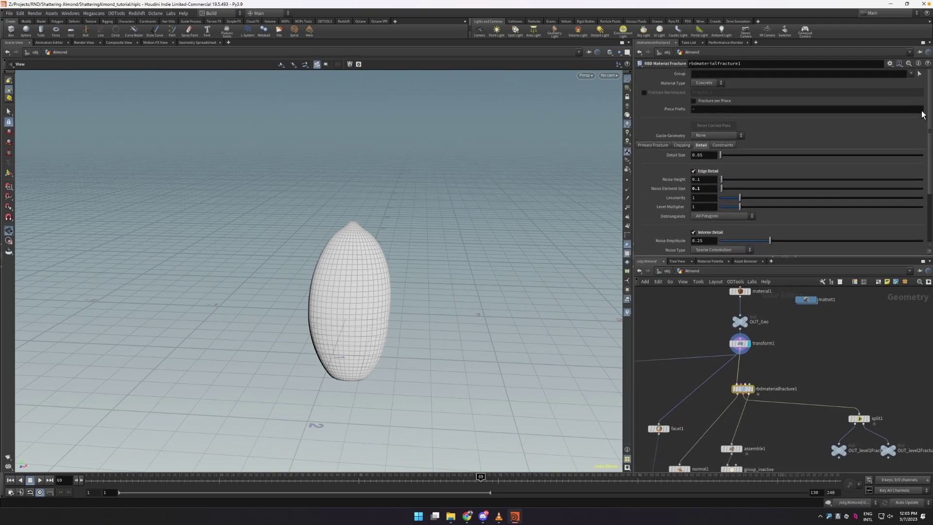
{"action": "scroll", "coordinate": [929, 159], "scroll_direction": "down", "scroll_amount": 1}
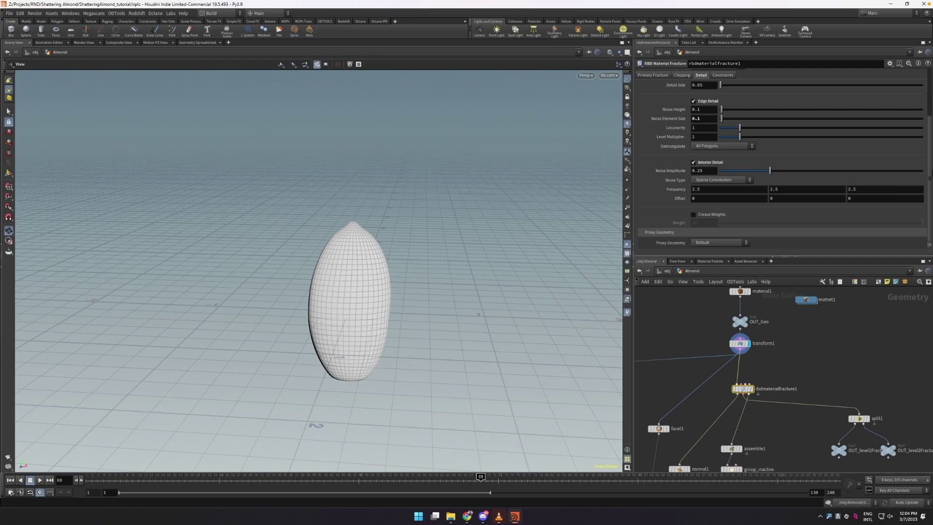
{"action": "scroll", "coordinate": [928, 174], "scroll_direction": "up", "scroll_amount": 3}
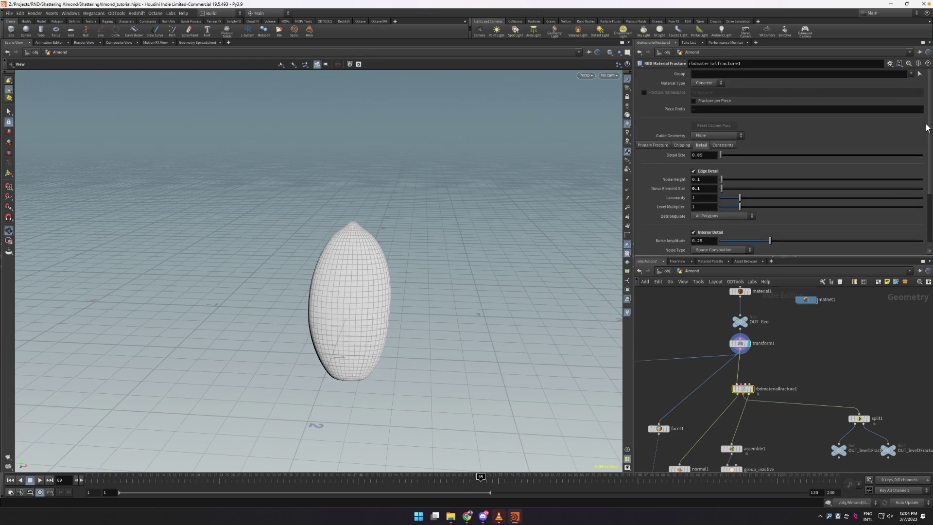
Review the Primary Fracture settings, keeping Concrete as the material type.
{"action": "left_click", "coordinate": [642, 146]}
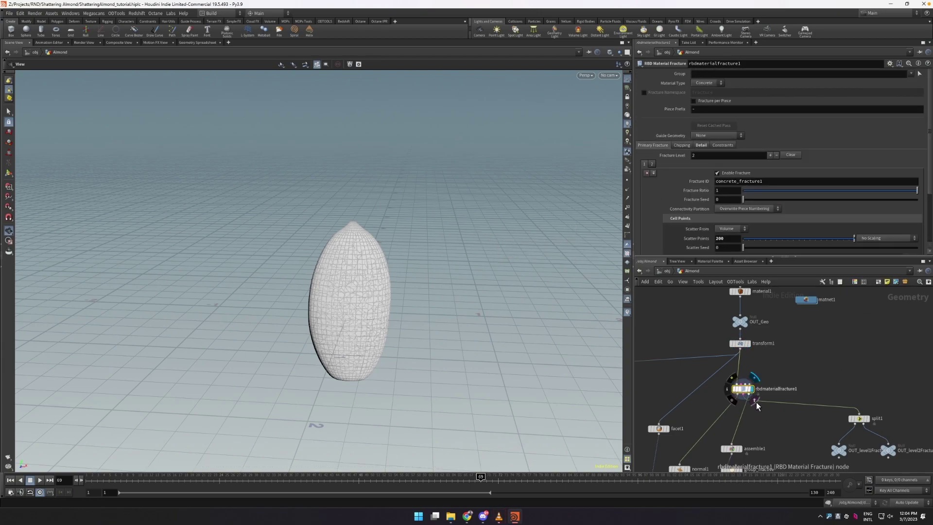
{"action": "scroll", "coordinate": [328, 308], "scroll_direction": "up", "scroll_amount": 3}
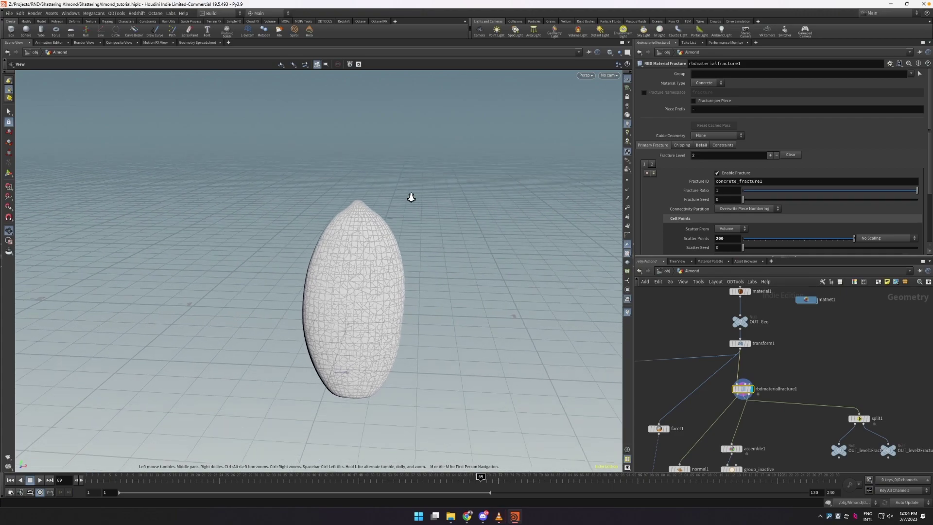
{"action": "scroll", "coordinate": [411, 196], "scroll_direction": "up", "scroll_amount": 2}
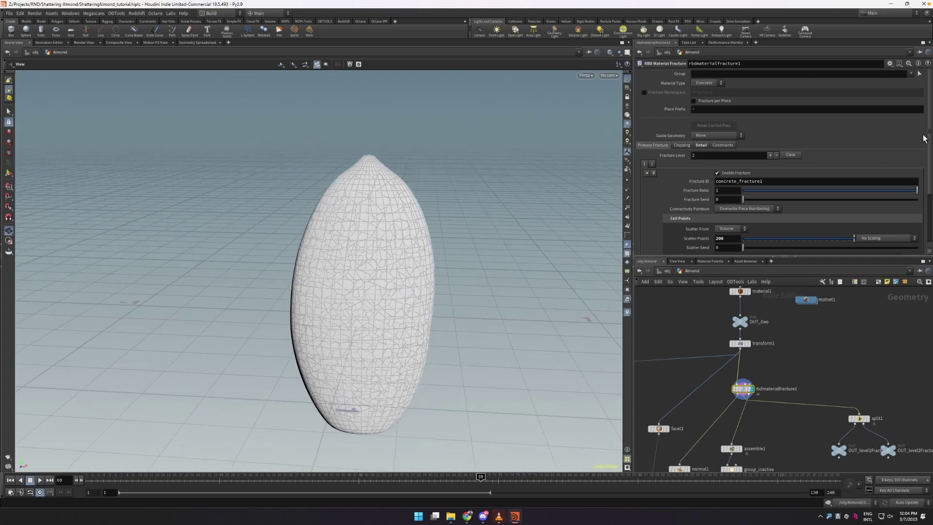
{"action": "scroll", "coordinate": [930, 139], "scroll_direction": "down", "scroll_amount": 1}
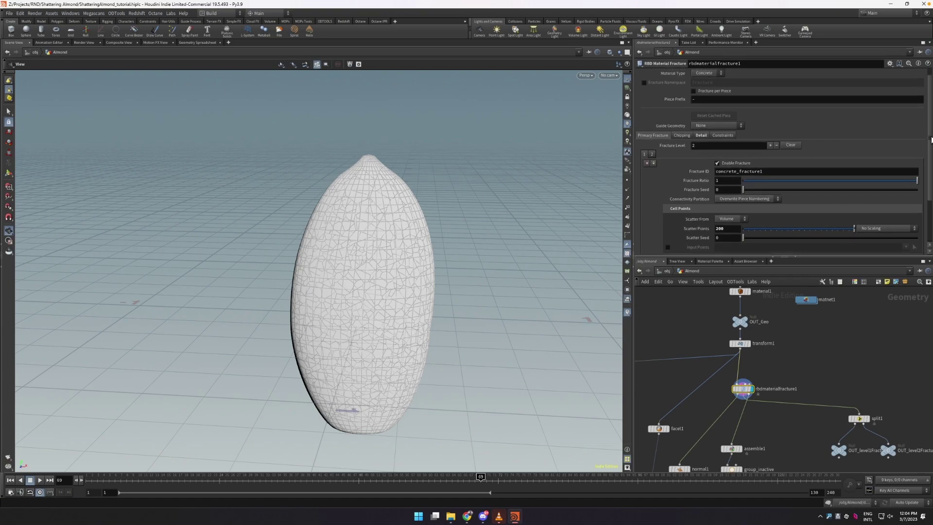
{"action": "scroll", "coordinate": [931, 139], "scroll_direction": "up", "scroll_amount": 1}
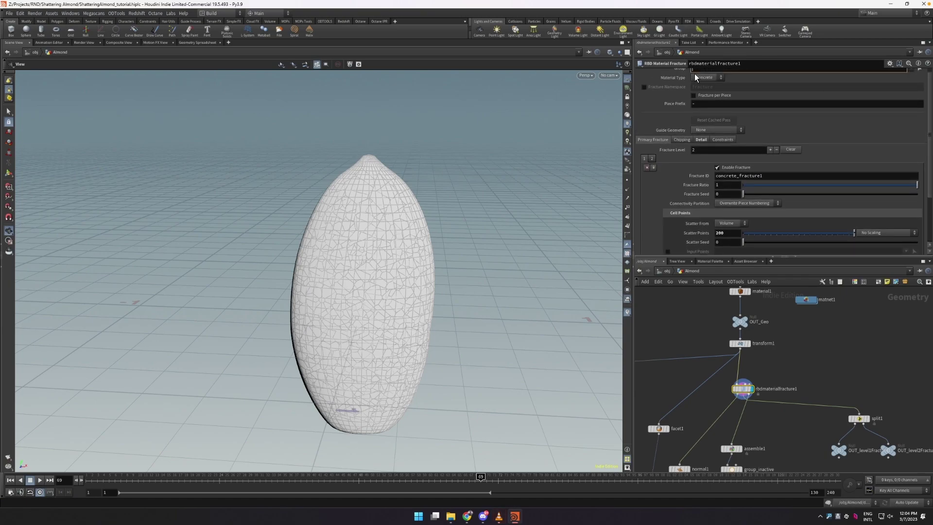
{"action": "left_click", "coordinate": [695, 77]}
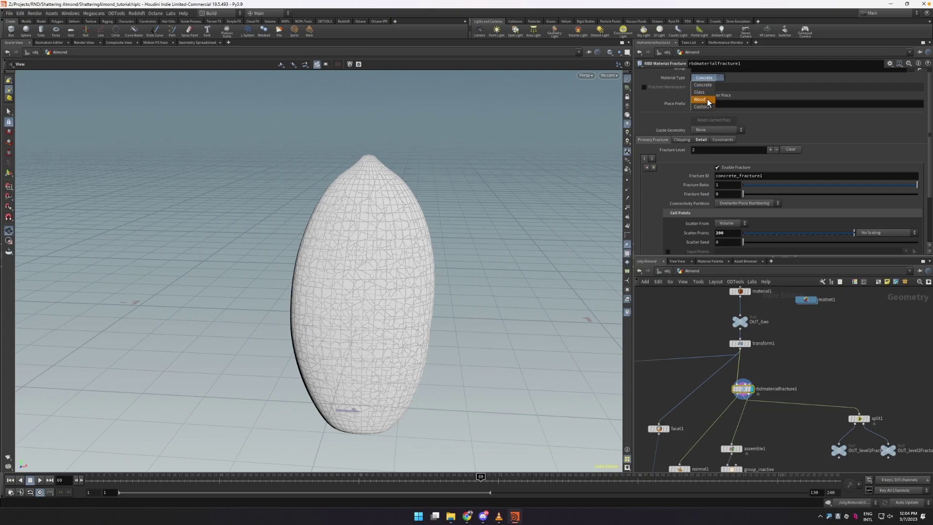
{"action": "left_click", "coordinate": [707, 77]}
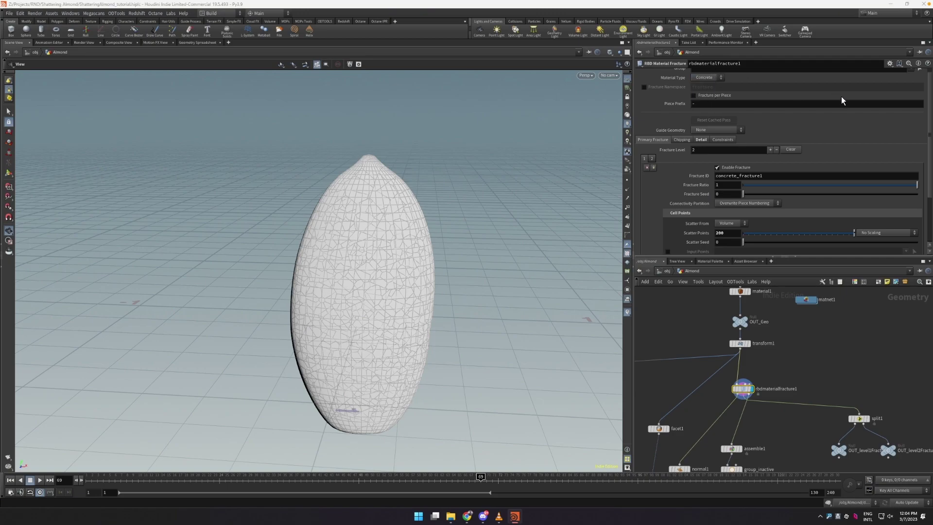
Remove the second fracture level, leaving one fracture with 200 Volume scatter points.
{"action": "scroll", "coordinate": [814, 156], "scroll_direction": "down", "scroll_amount": 3}
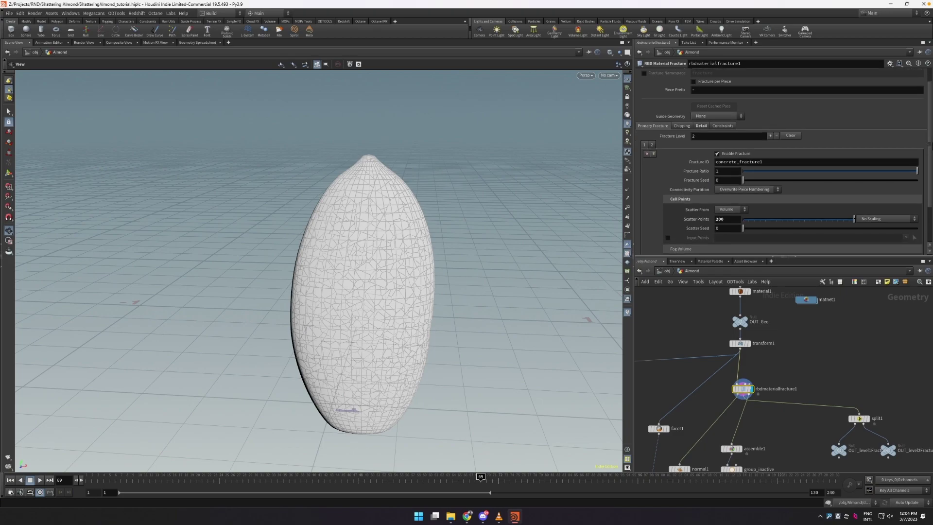
{"action": "left_click", "coordinate": [720, 111]}
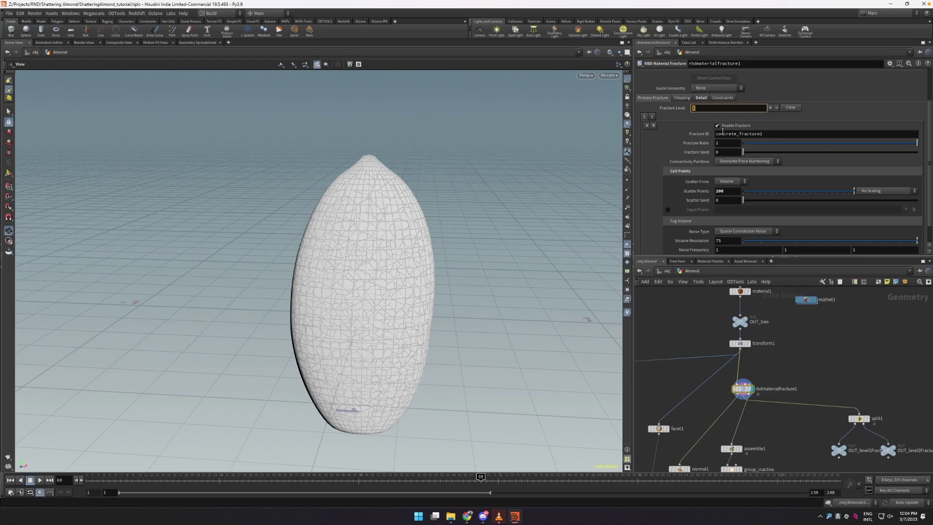
{"action": "left_click", "coordinate": [652, 117]}
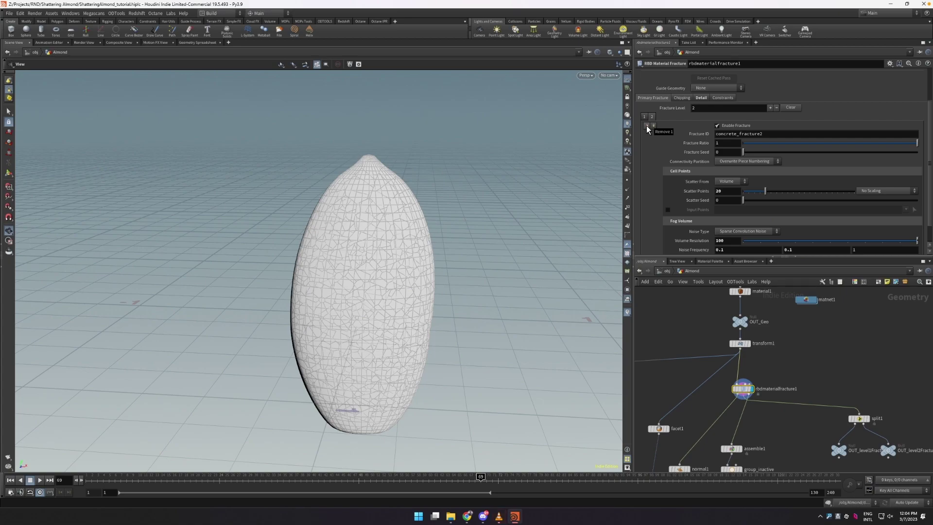
{"action": "left_click", "coordinate": [646, 125]}
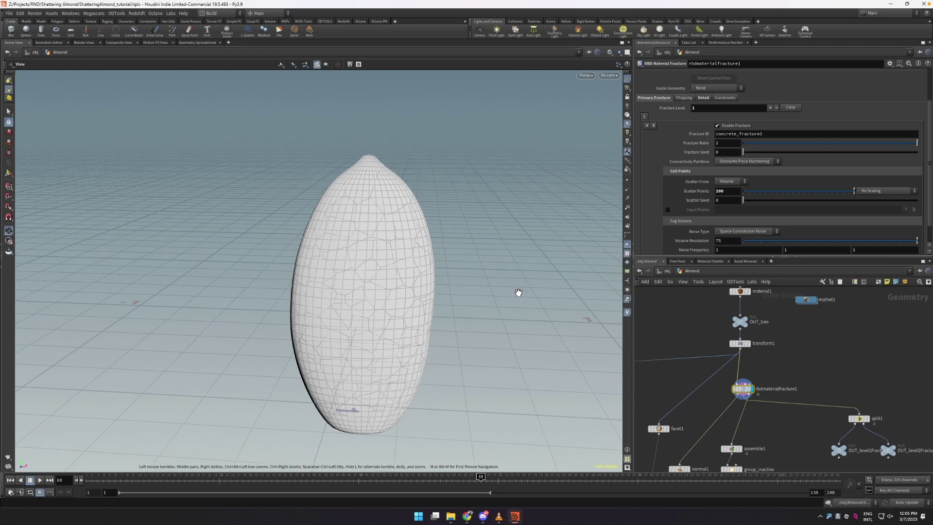
Undo the removal to restore the second fracture level with 200 scatter points, resolution 75.
{"action": "key", "text": "ctrl+z"}
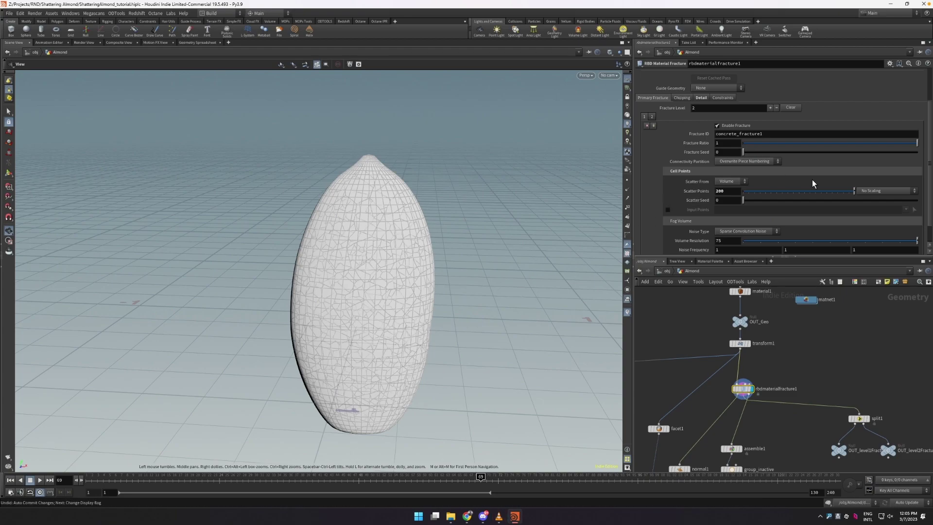
{"action": "scroll", "coordinate": [931, 126], "scroll_direction": "down", "scroll_amount": 2}
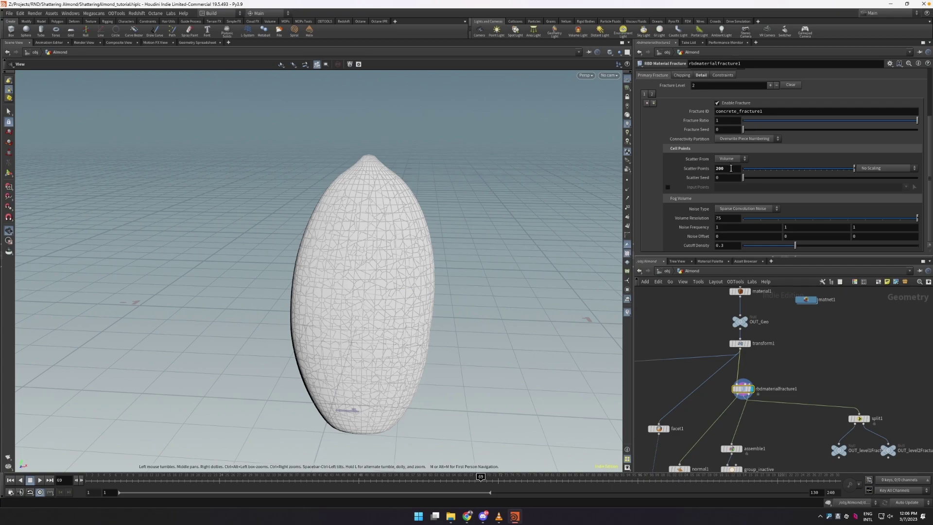
Enable Edge Detail on rbdmaterialfracture1's Detail tab so the fracture recooks.
{"action": "left_click", "coordinate": [651, 94]}
{"action": "scroll", "coordinate": [840, 160], "scroll_direction": "up", "scroll_amount": 3}
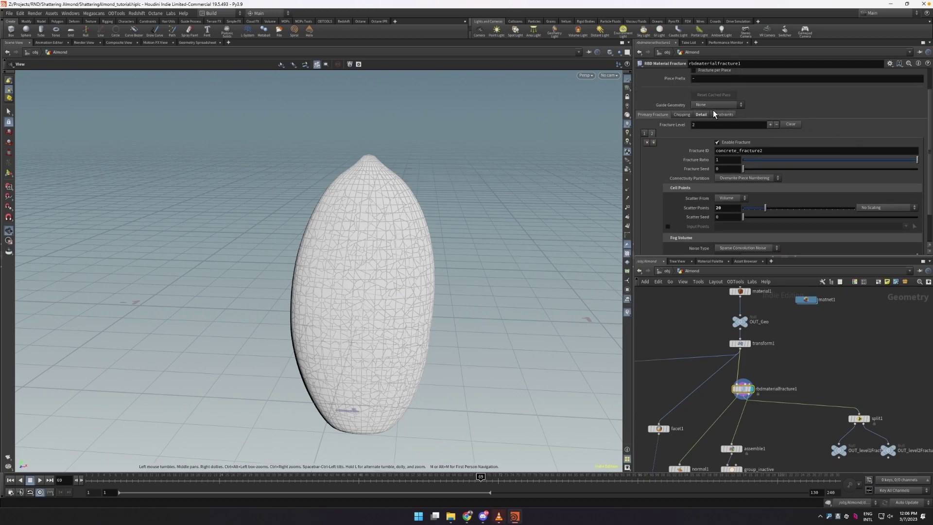
{"action": "left_click", "coordinate": [700, 114]}
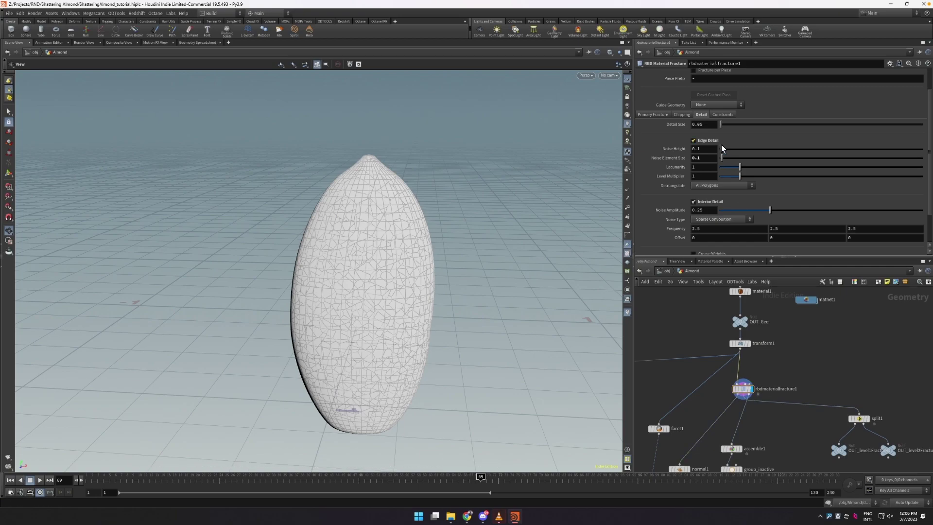
{"action": "left_click", "coordinate": [654, 113]}
{"action": "left_click", "coordinate": [695, 114]}
{"action": "left_click", "coordinate": [698, 139]}
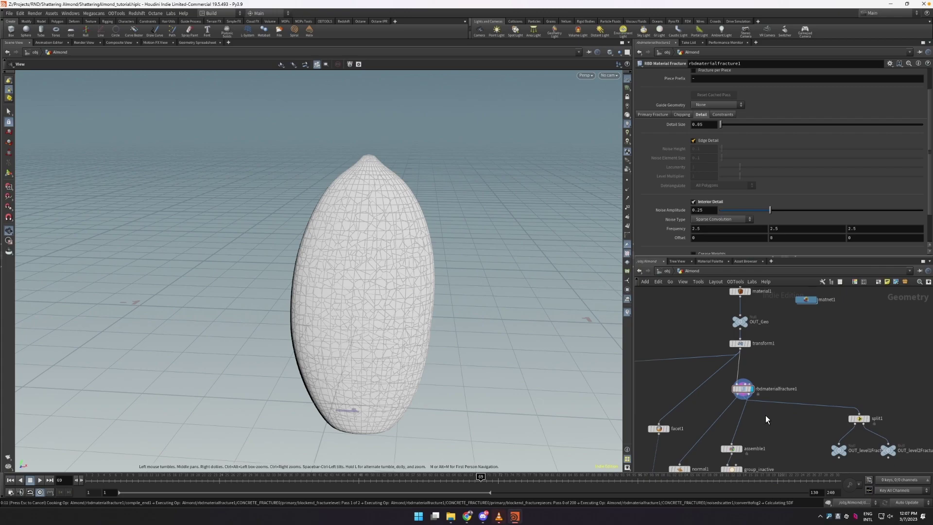
Add an Exploded View node below rbdmaterialfracture1 and inspect the separated almond fragments up close.
{"action": "key", "text": "Tab"}
{"action": "key", "text": "Escape"}
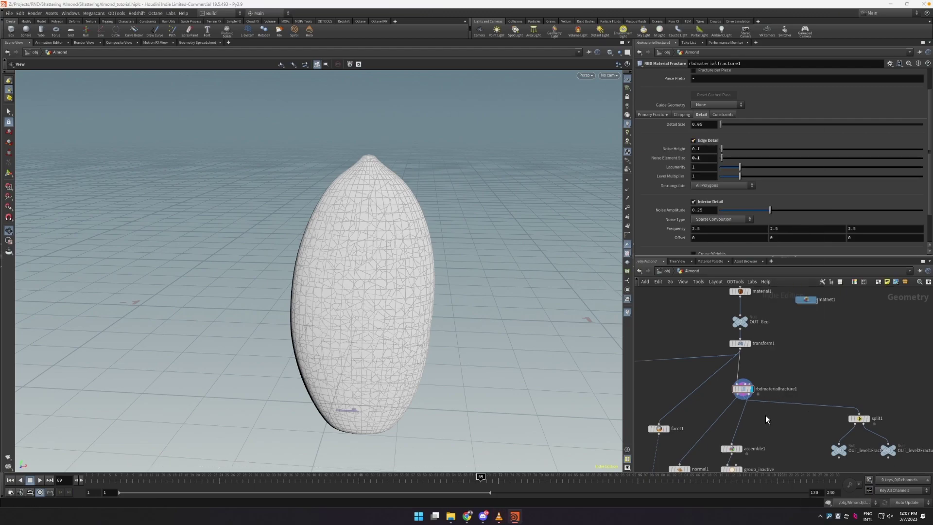
{"action": "key", "text": "p"}
{"action": "key", "text": "p"}
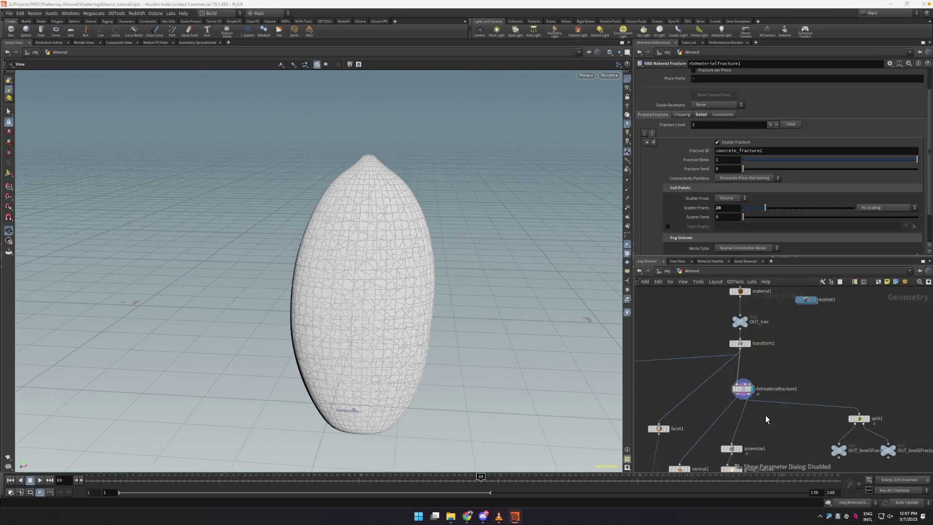
{"action": "key", "text": "Tab"}
{"action": "type", "text": "explo"}
{"action": "key", "text": "Return"}
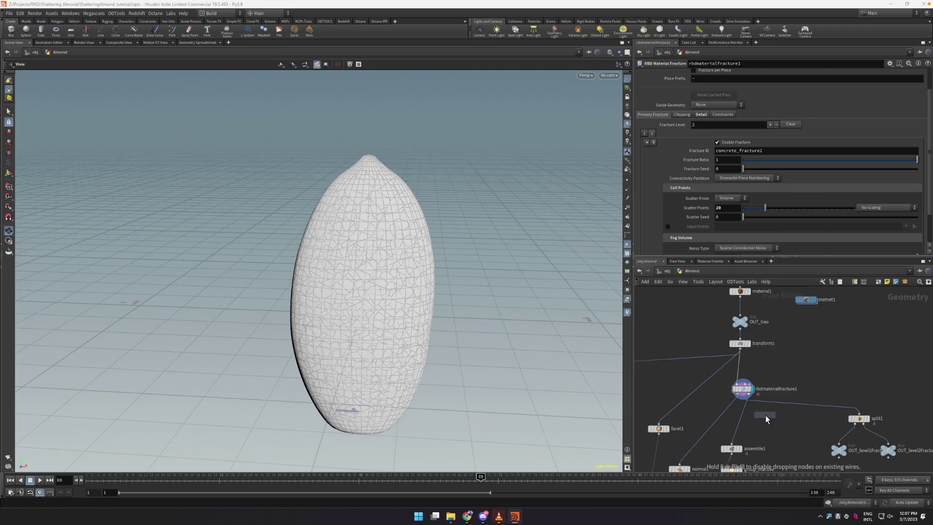
{"action": "left_click", "coordinate": [766, 415]}
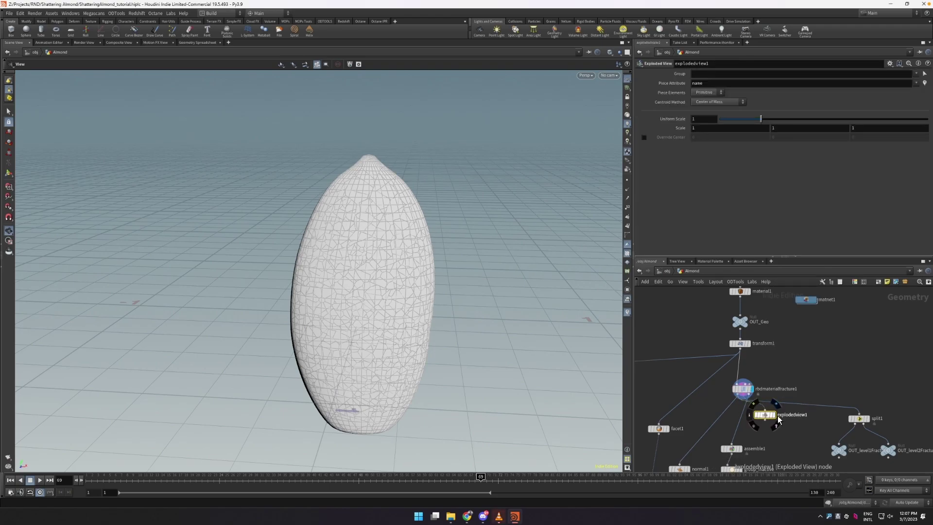
{"action": "left_click", "coordinate": [773, 415]}
{"action": "right_click_drag", "start_coordinate": [413, 238], "coordinate": [396, 321]}
{"action": "left_click_drag", "start_coordinate": [397, 321], "coordinate": [389, 169]}
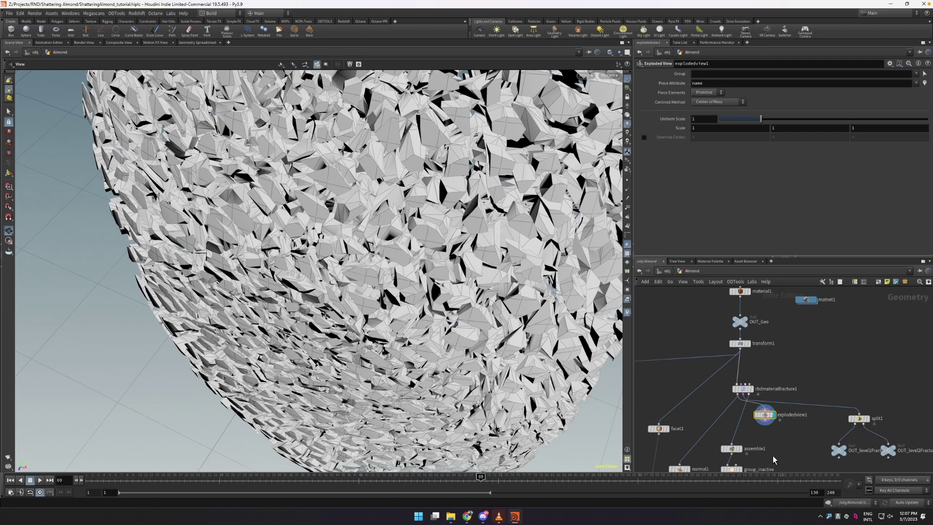
Display rbdmaterialfracture1 again to view the intact almond with fine crack lines.
{"action": "left_click", "coordinate": [743, 389]}
{"action": "key", "text": "r"}
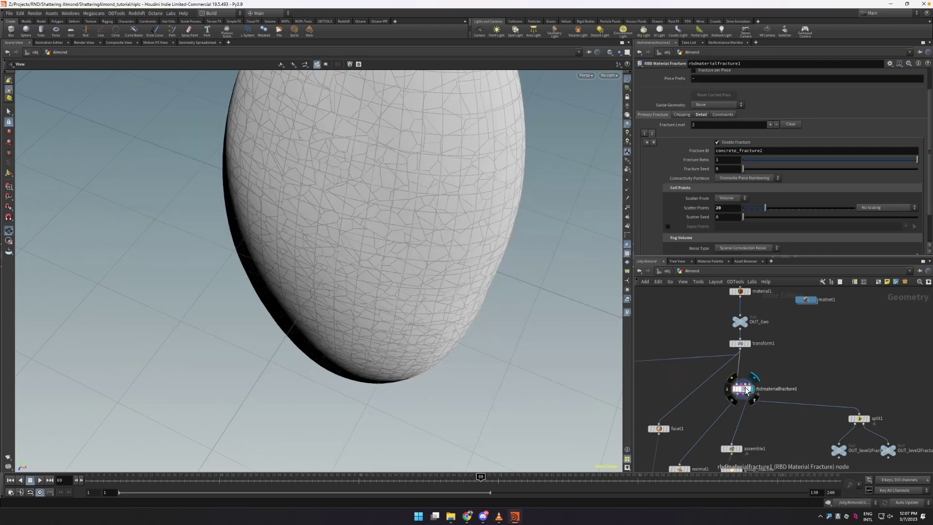
{"action": "left_click_drag", "start_coordinate": [361, 204], "coordinate": [342, 181]}
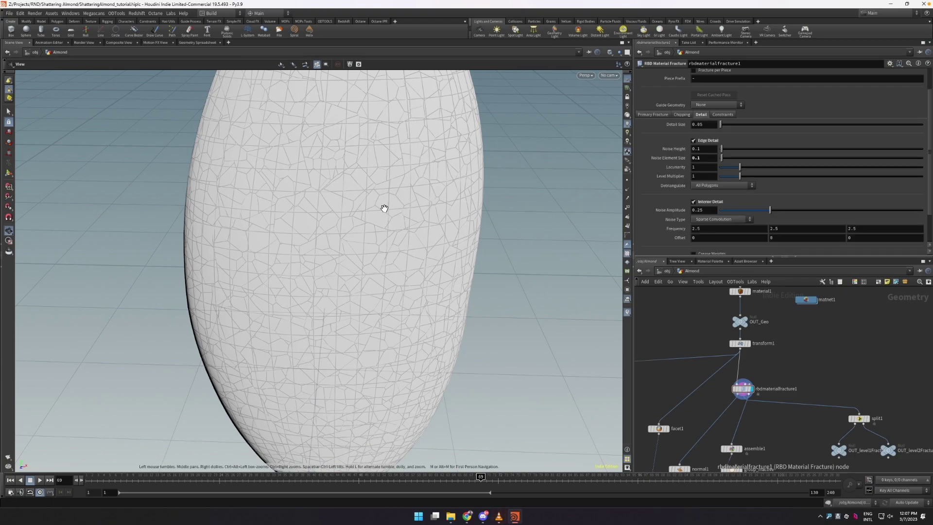
{"action": "left_click_drag", "start_coordinate": [402, 231], "coordinate": [415, 127]}
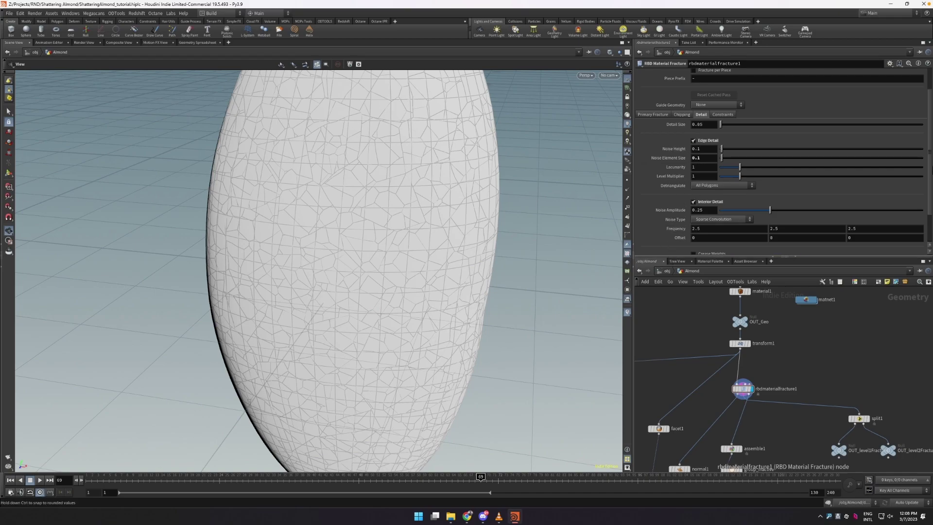
Show the glue constraint settings: Primary Strength 10000, Level Multiplier 5.
{"action": "scroll", "coordinate": [913, 161], "scroll_direction": "up", "scroll_amount": 3}
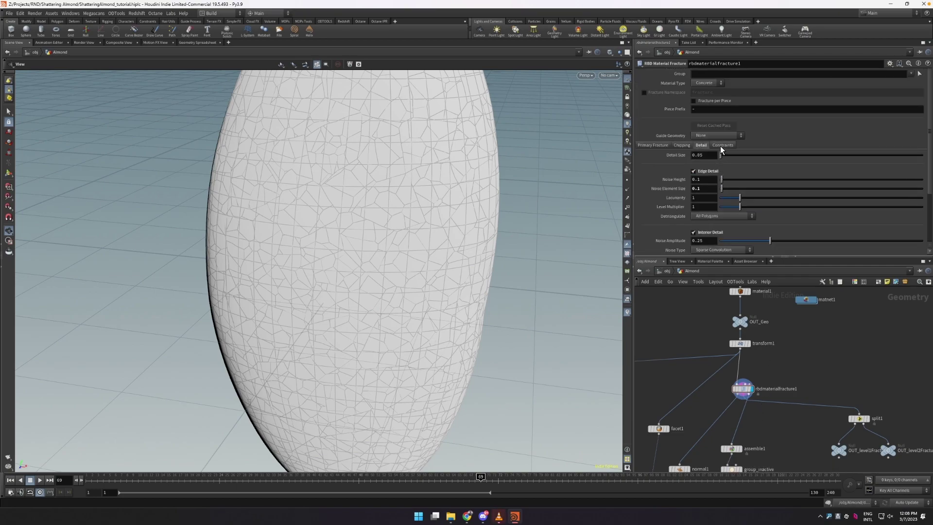
{"action": "left_click", "coordinate": [721, 145]}
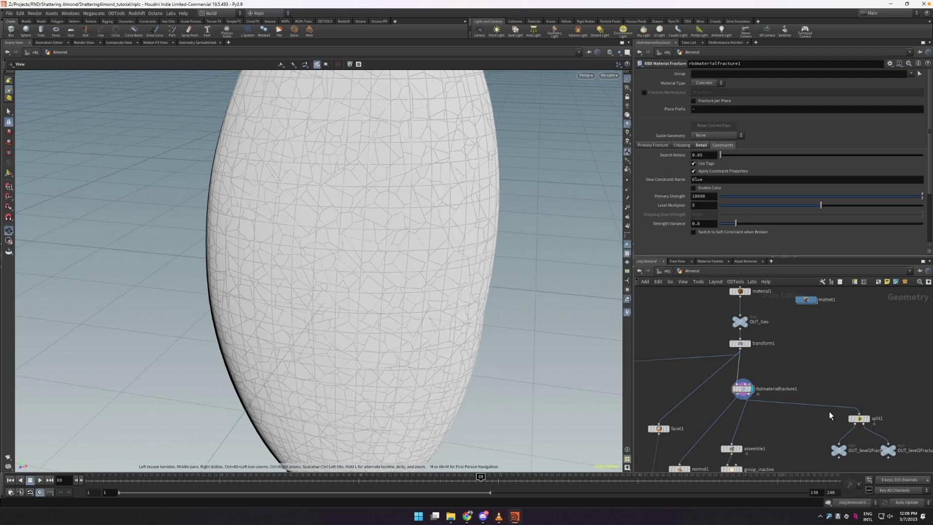
{"action": "middle_click_drag", "start_coordinate": [828, 411], "coordinate": [787, 389]}
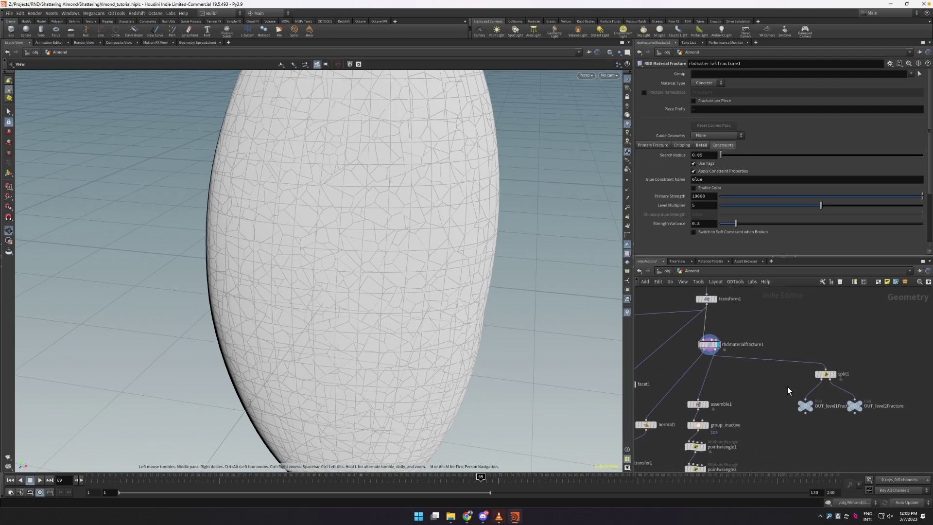
Display OUT_level1Fracture and orbit around the almond's first-level wireframe pieces.
{"action": "left_click", "coordinate": [814, 405]}
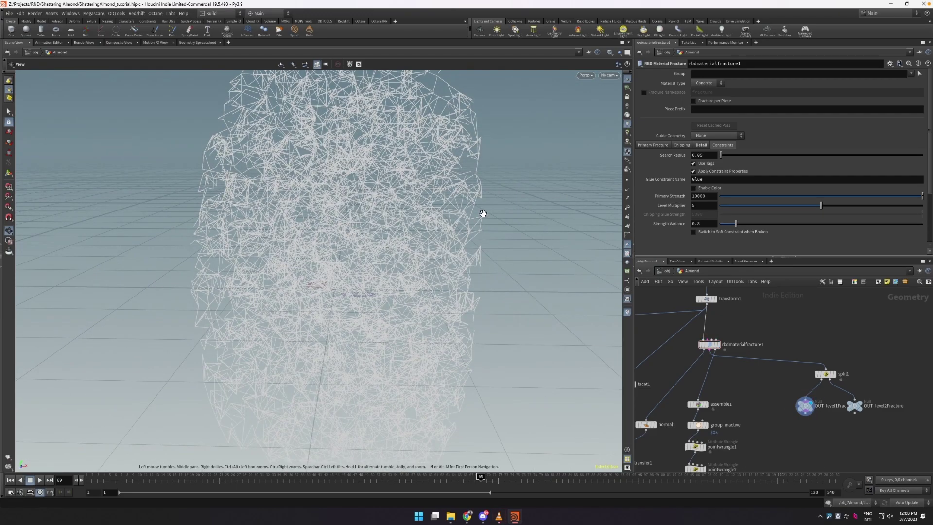
{"action": "left_click_drag", "start_coordinate": [481, 214], "coordinate": [404, 228]}
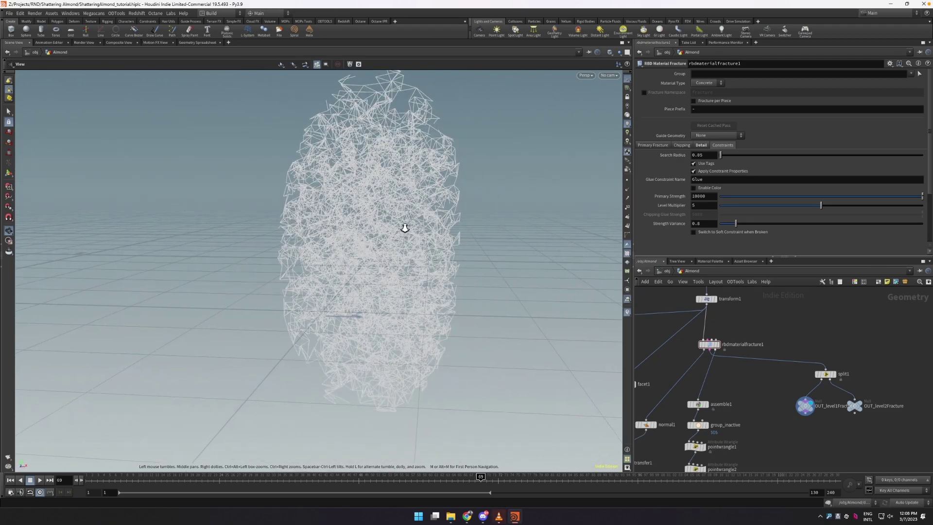
{"action": "scroll", "coordinate": [404, 228], "scroll_direction": "up", "scroll_amount": 6}
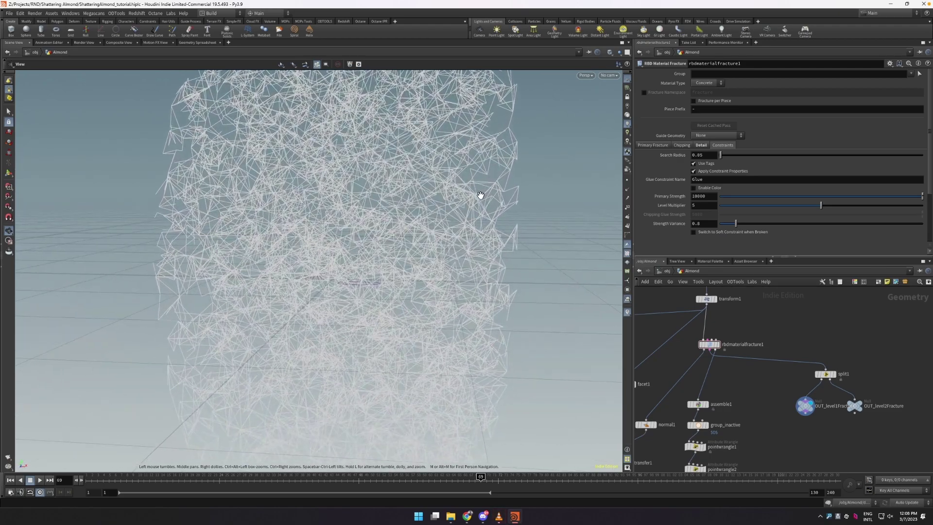
{"action": "left_click_drag", "start_coordinate": [495, 185], "coordinate": [494, 136]}
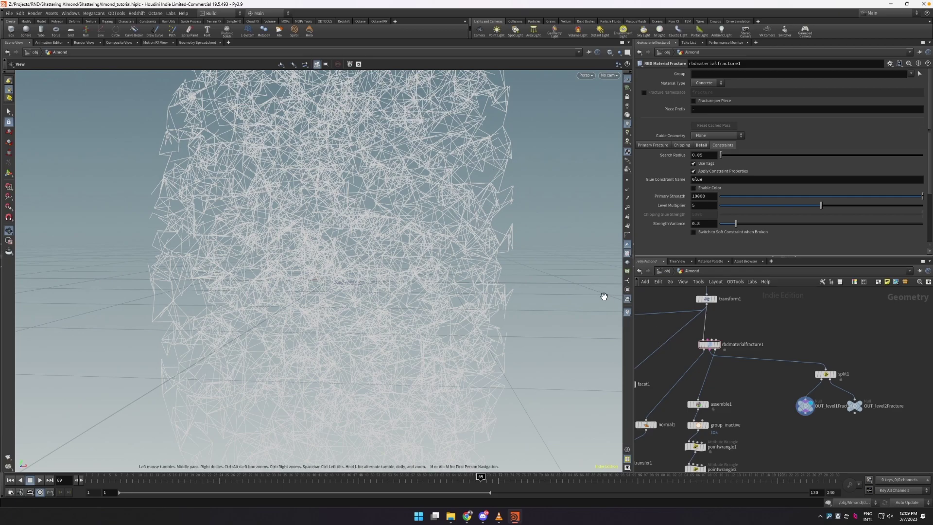
{"action": "mouse_move", "coordinate": [717, 351]}
{"action": "scroll", "coordinate": [709, 350], "scroll_direction": "up", "scroll_amount": 5}
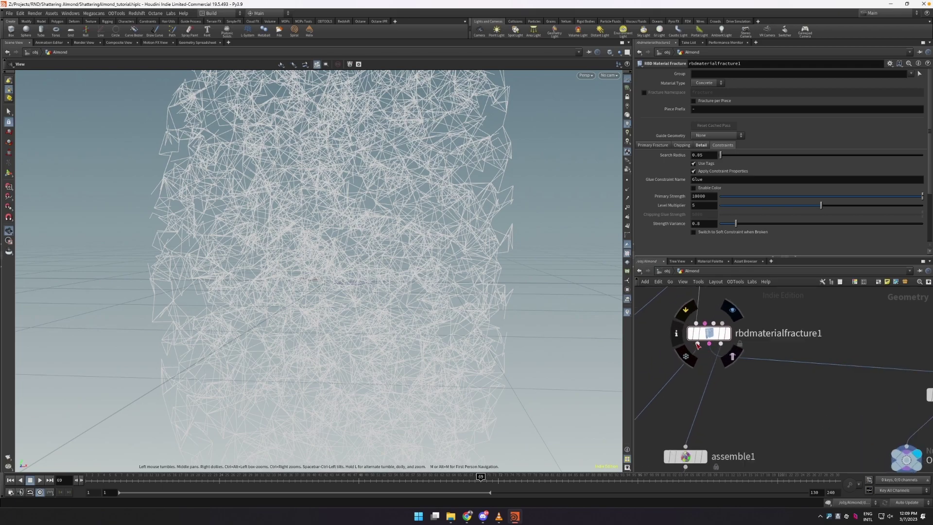
Display normal1 and inspect the fracture's Constraint Geometry and Proxy Geometry outputs.
{"action": "middle_click_drag", "start_coordinate": [697, 375], "coordinate": [788, 323]}
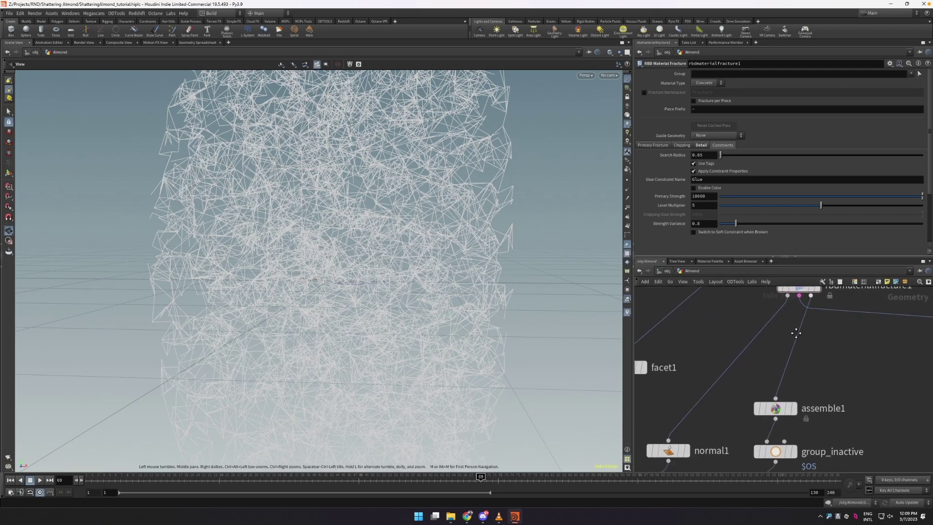
{"action": "left_click", "coordinate": [689, 446]}
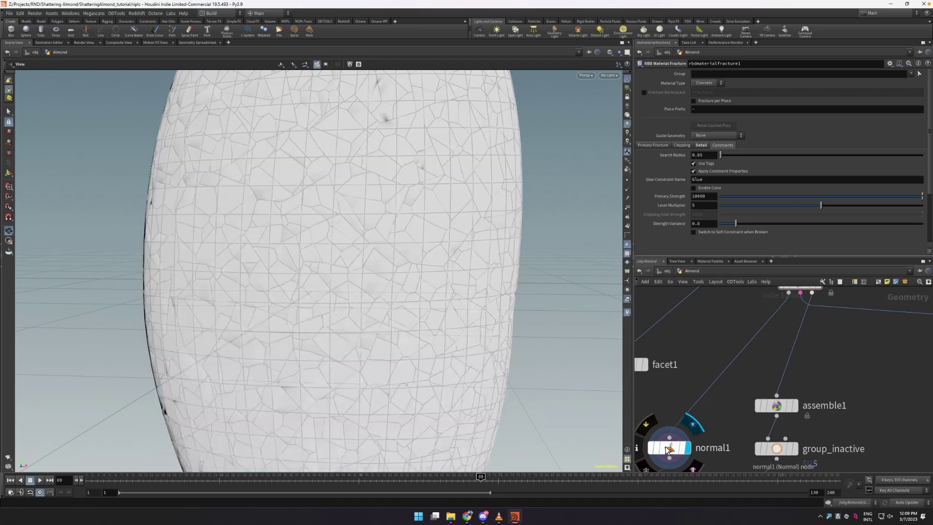
{"action": "left_click_drag", "start_coordinate": [386, 302], "coordinate": [379, 246]}
{"action": "middle_click_drag", "start_coordinate": [802, 295], "coordinate": [762, 319]}
{"action": "middle_click", "coordinate": [761, 318]}
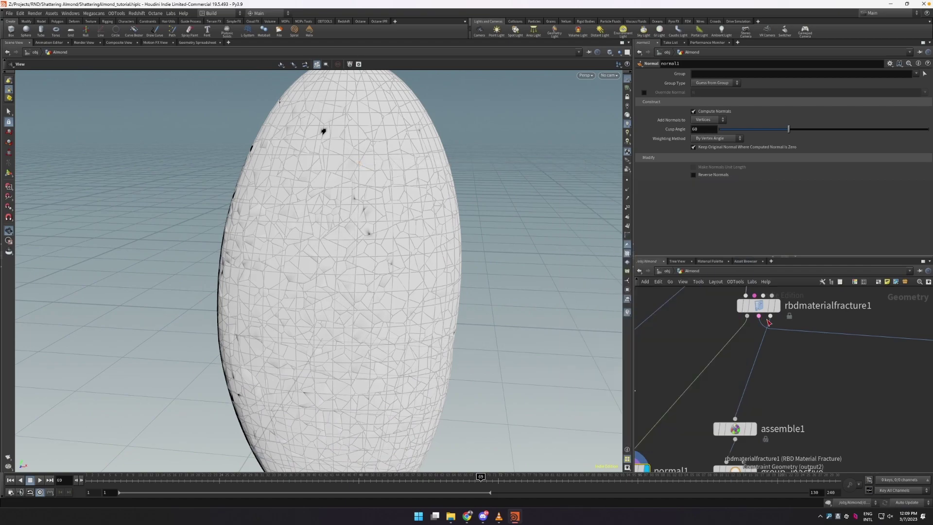
{"action": "middle_click", "coordinate": [771, 319]}
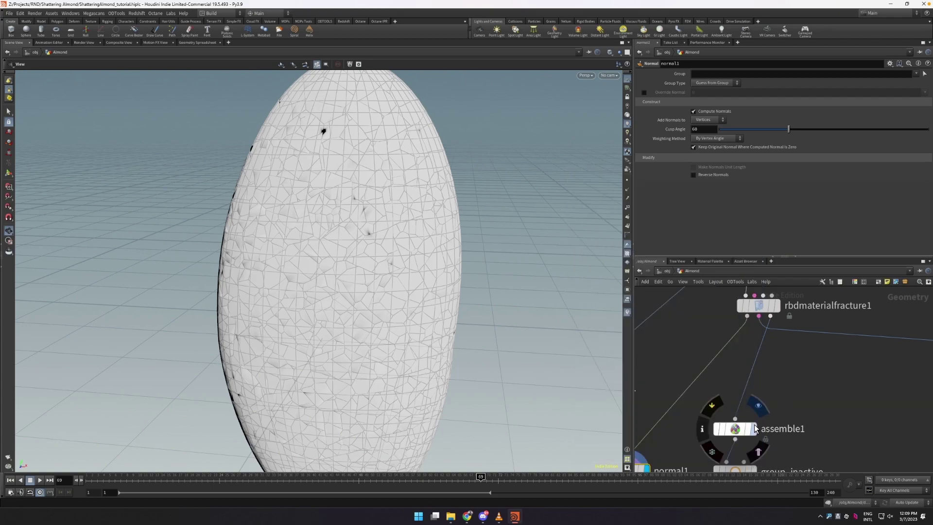
Display assemble1 and review rbdmaterialfracture1's fracture detail settings.
{"action": "left_click", "coordinate": [752, 428]}
{"action": "left_click", "coordinate": [734, 427]}
{"action": "middle_click_drag", "start_coordinate": [800, 428], "coordinate": [787, 388]}
{"action": "middle_click_drag", "start_coordinate": [783, 357], "coordinate": [797, 403]}
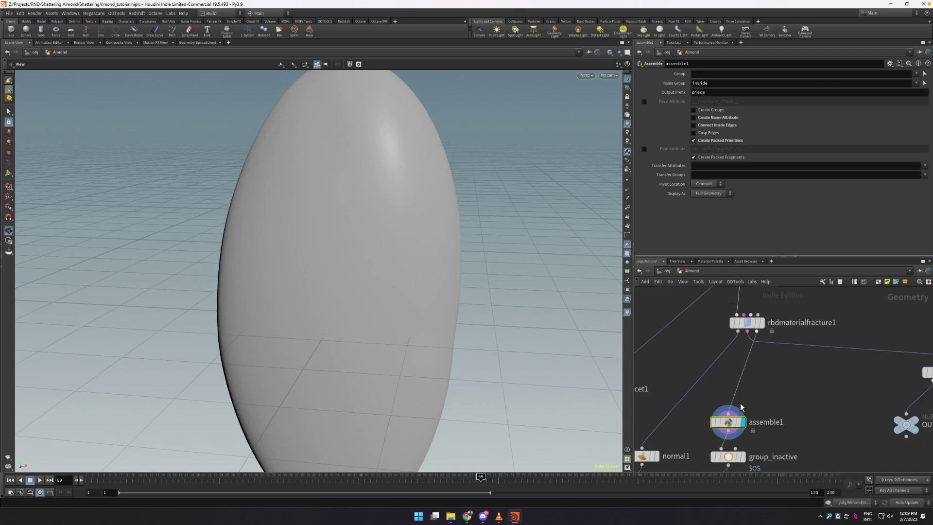
{"action": "left_click", "coordinate": [747, 323]}
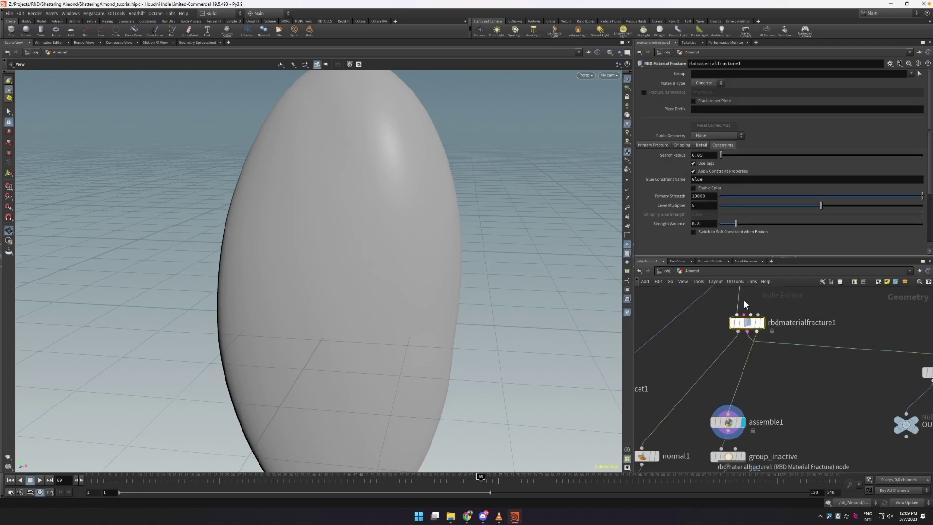
{"action": "left_click", "coordinate": [697, 145]}
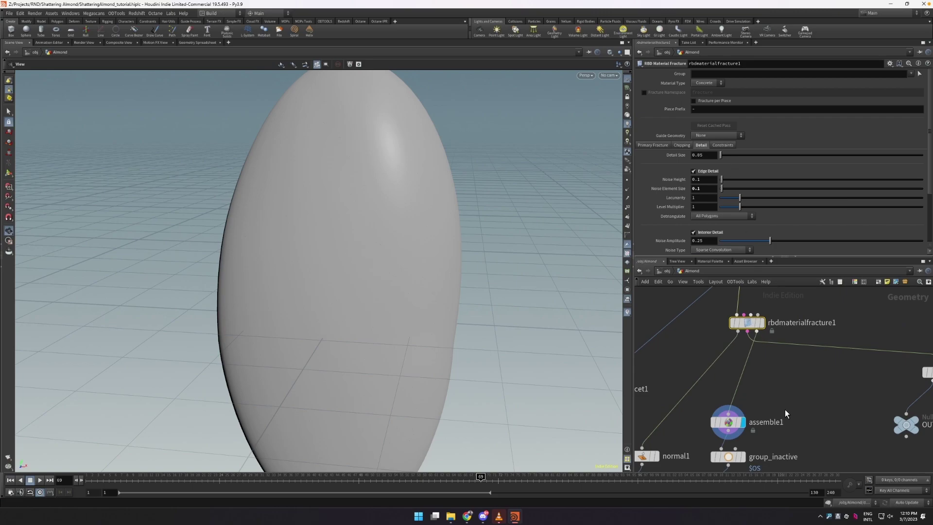
Display the normal1 output in the viewport again.
{"action": "scroll", "coordinate": [785, 409], "scroll_direction": "down", "scroll_amount": 1}
{"action": "mouse_move", "coordinate": [753, 345]}
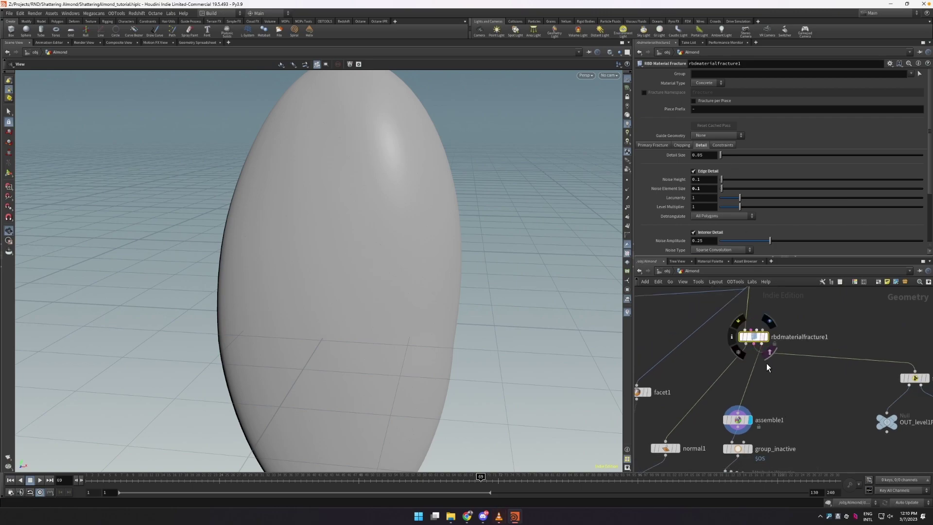
{"action": "middle_click_drag", "start_coordinate": [765, 363], "coordinate": [766, 354]}
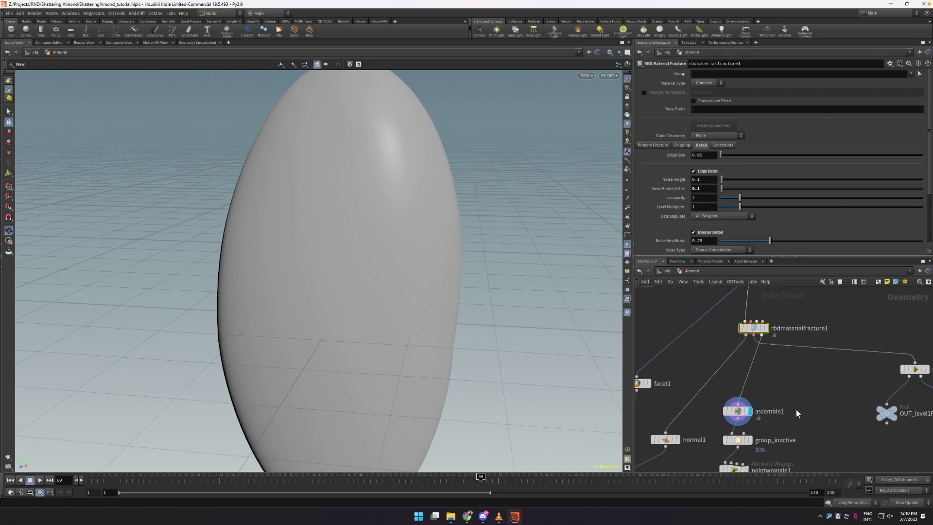
{"action": "scroll", "coordinate": [838, 344], "scroll_direction": "down", "scroll_amount": 1}
{"action": "scroll", "coordinate": [817, 359], "scroll_direction": "down", "scroll_amount": 1}
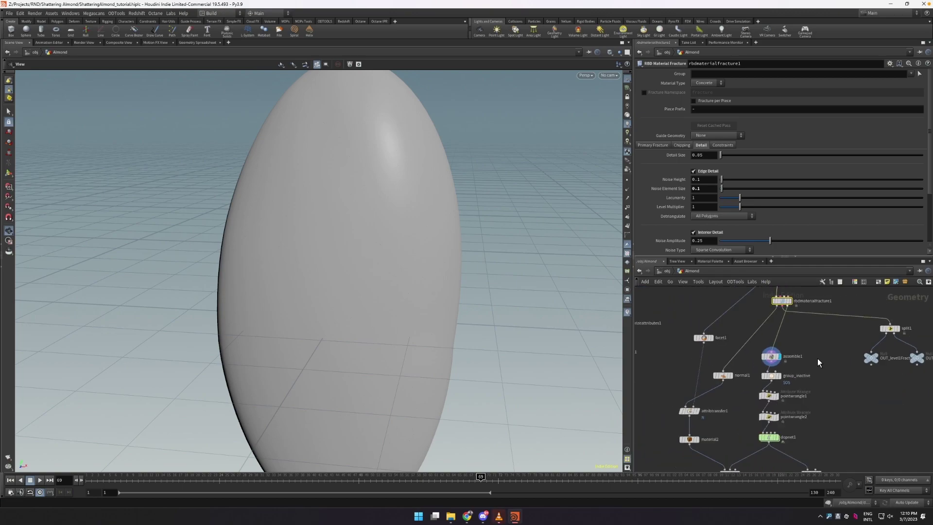
{"action": "scroll", "coordinate": [707, 386], "scroll_direction": "up", "scroll_amount": 3}
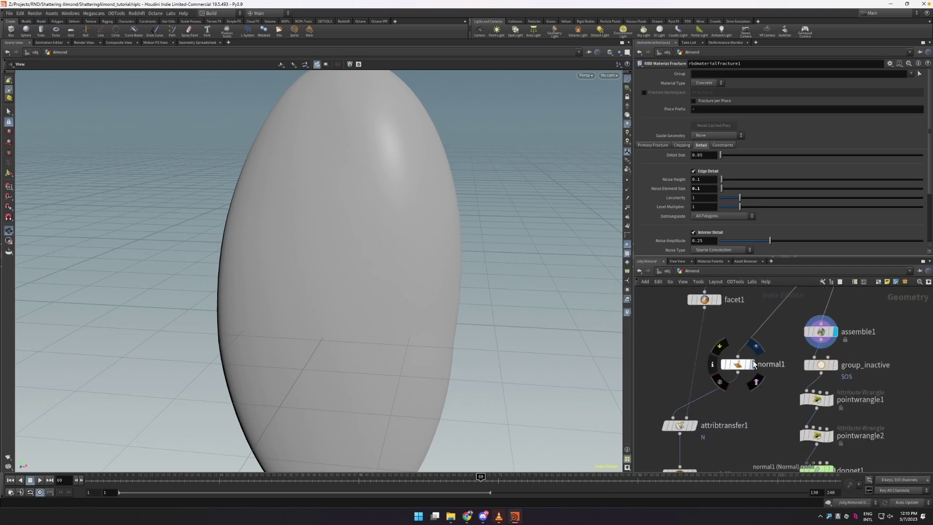
{"action": "left_click", "coordinate": [753, 364]}
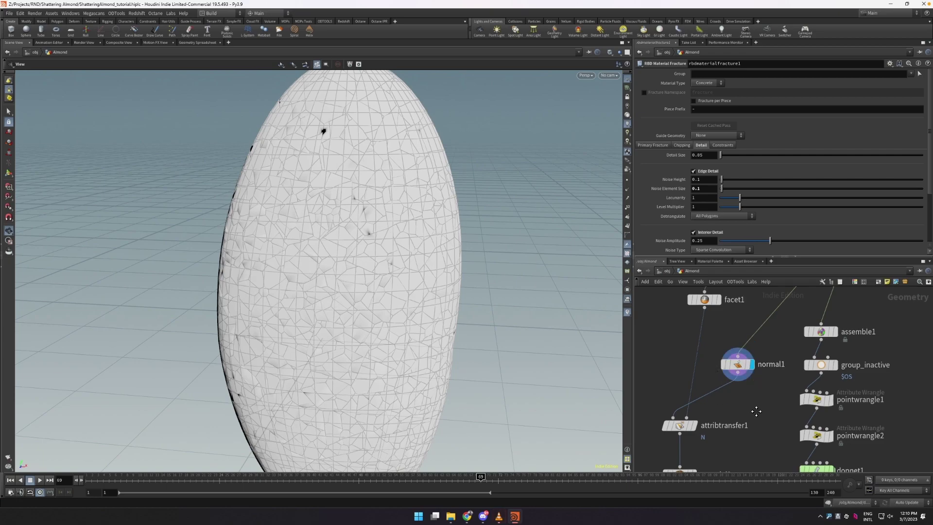
Display split1's constraint lines and select it to show its concrete_fracture1 group.
{"action": "scroll", "coordinate": [865, 357], "scroll_direction": "down", "scroll_amount": 4}
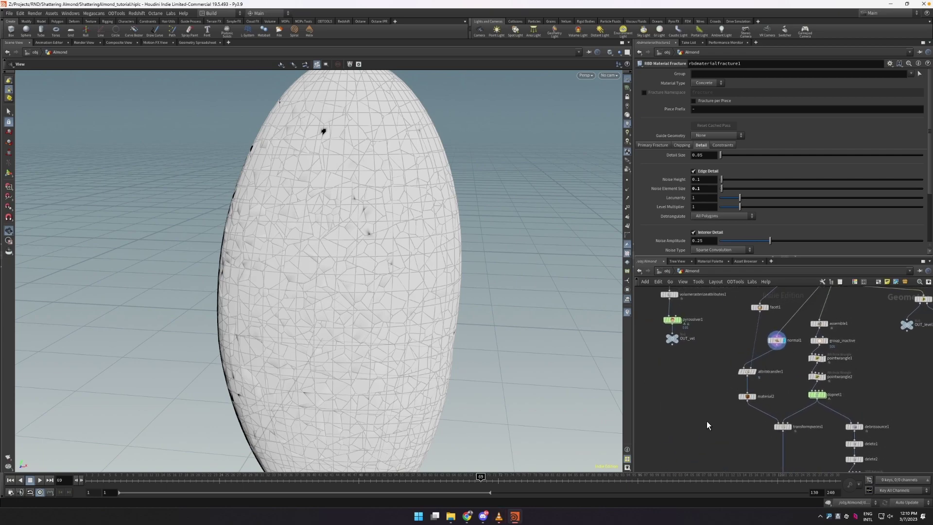
{"action": "middle_click_drag", "start_coordinate": [869, 361], "coordinate": [786, 404]}
{"action": "scroll", "coordinate": [826, 379], "scroll_direction": "up", "scroll_amount": 5}
{"action": "scroll", "coordinate": [895, 401], "scroll_direction": "down", "scroll_amount": 3}
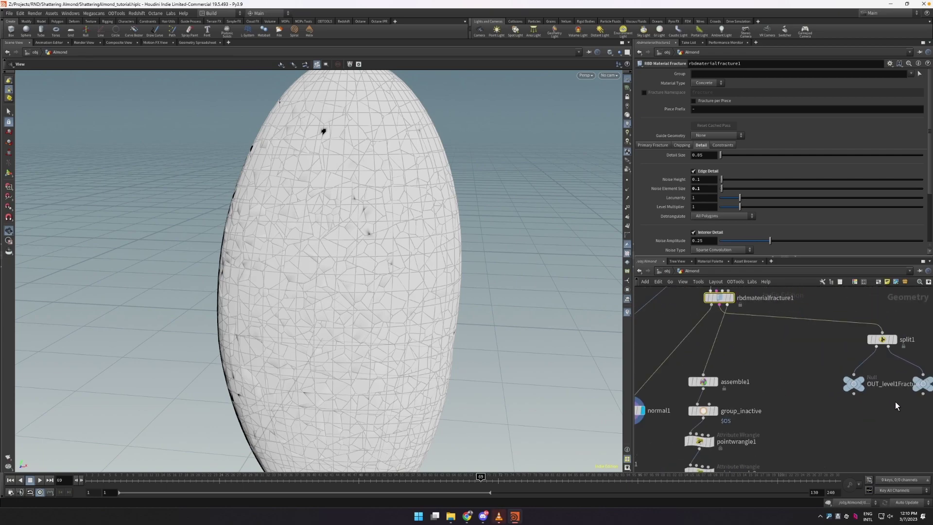
{"action": "left_click", "coordinate": [895, 340]}
{"action": "left_click", "coordinate": [882, 343]}
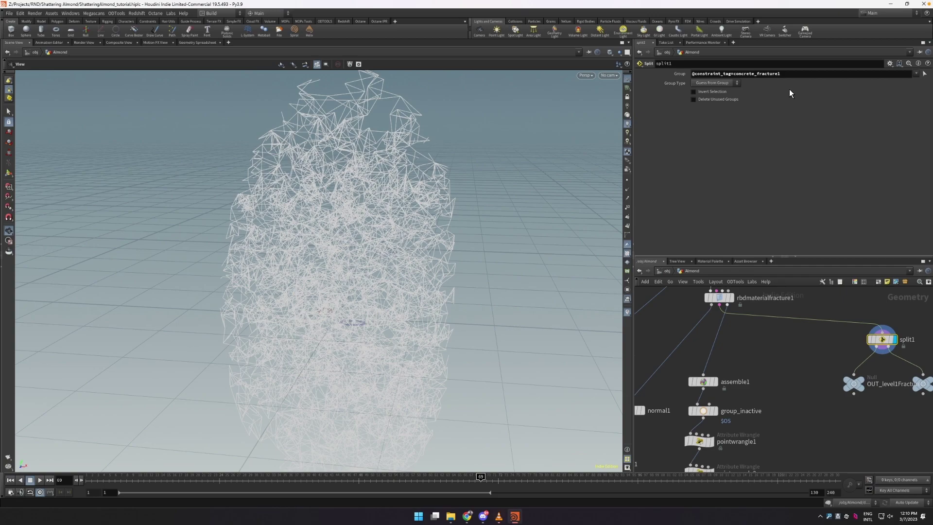
Highlight split1's group expression and check OUT_level1Fracture's node info.
{"action": "left_click_drag", "start_coordinate": [793, 74], "coordinate": [657, 74]}
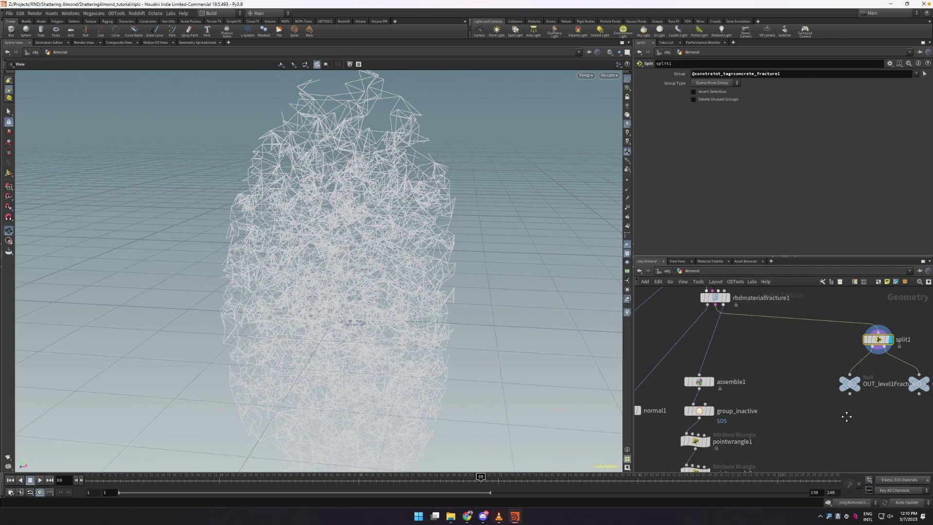
{"action": "middle_click_drag", "start_coordinate": [872, 379], "coordinate": [790, 378]}
{"action": "mouse_move", "coordinate": [782, 382]}
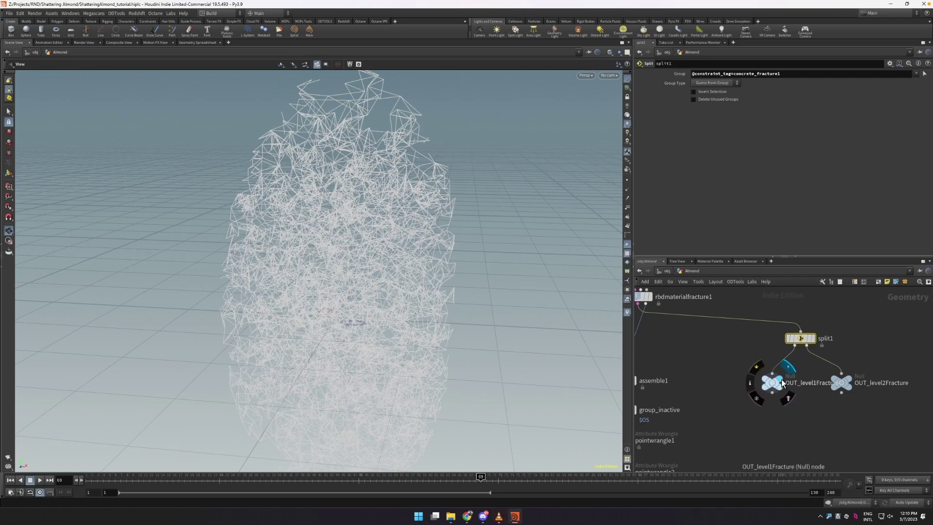
{"action": "left_click", "coordinate": [773, 386]}
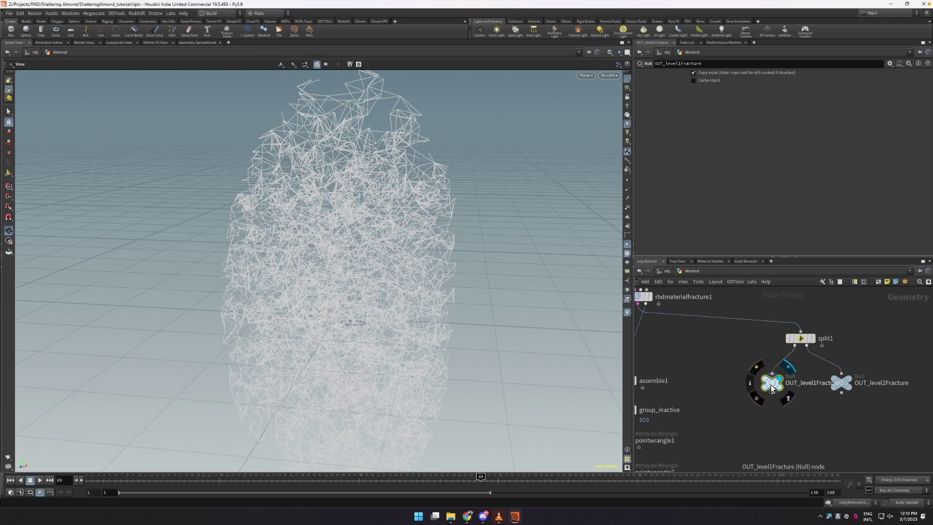
{"action": "middle_click", "coordinate": [770, 384]}
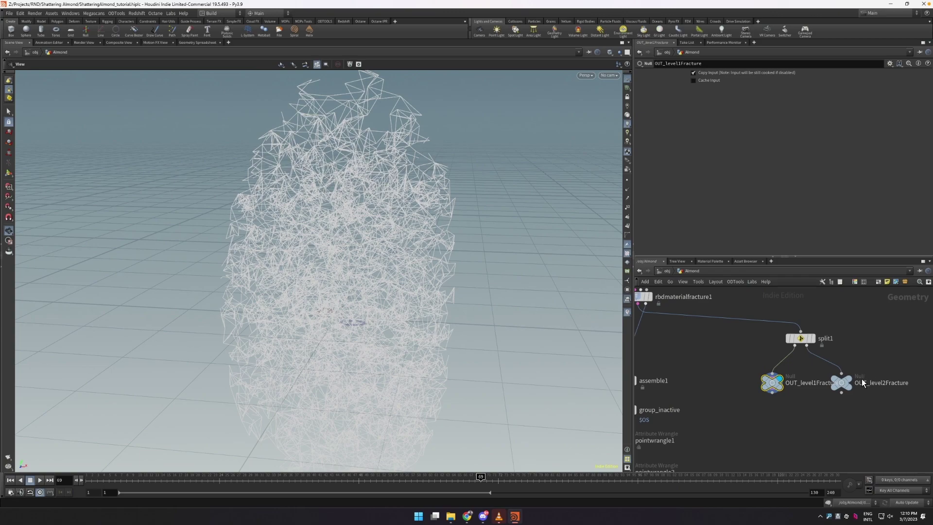
Display and select OUT_level2Fracture to show the second-level fracture pieces.
{"action": "mouse_move", "coordinate": [849, 379]}
{"action": "key", "text": "r"}
{"action": "left_click", "coordinate": [846, 384]}
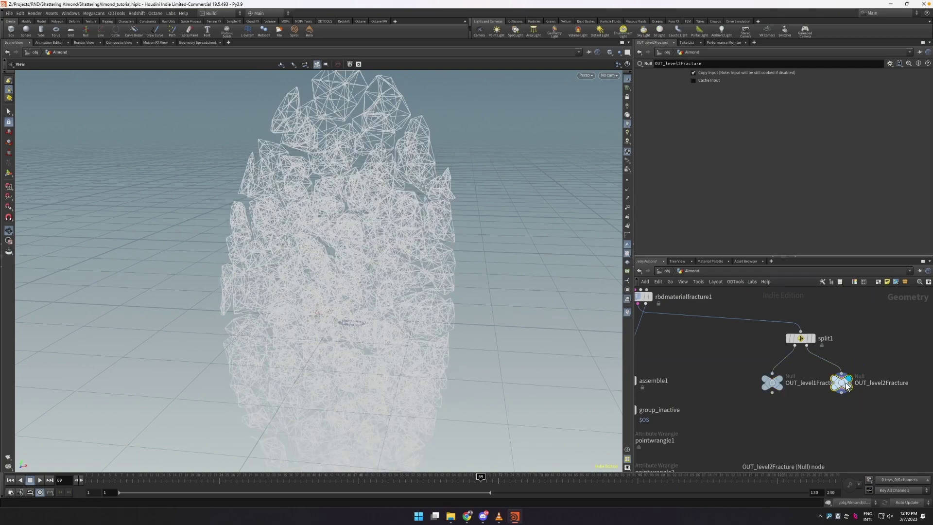
{"action": "left_click", "coordinate": [500, 517]}
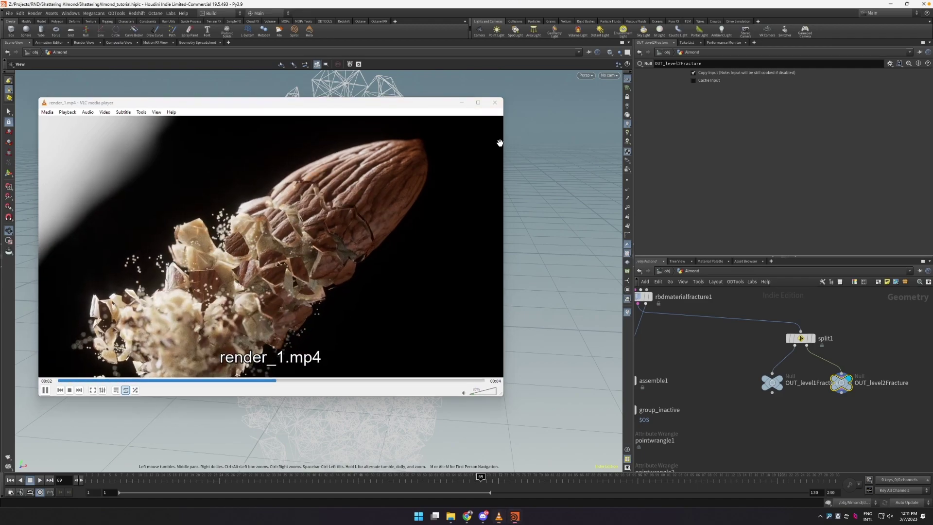
{"action": "left_click", "coordinate": [498, 515]}
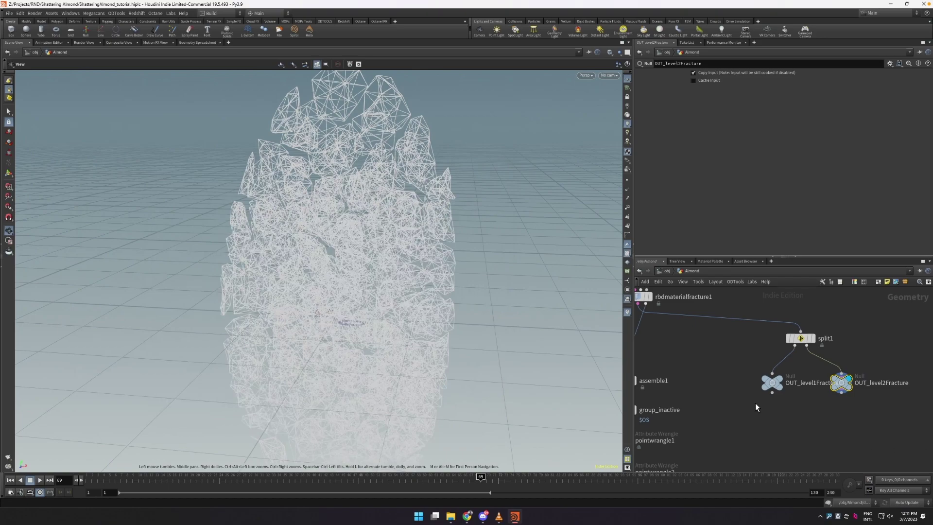
Compare the OUT_level1Fracture and OUT_level2Fracture outputs in the viewport.
{"action": "left_click", "coordinate": [780, 377]}
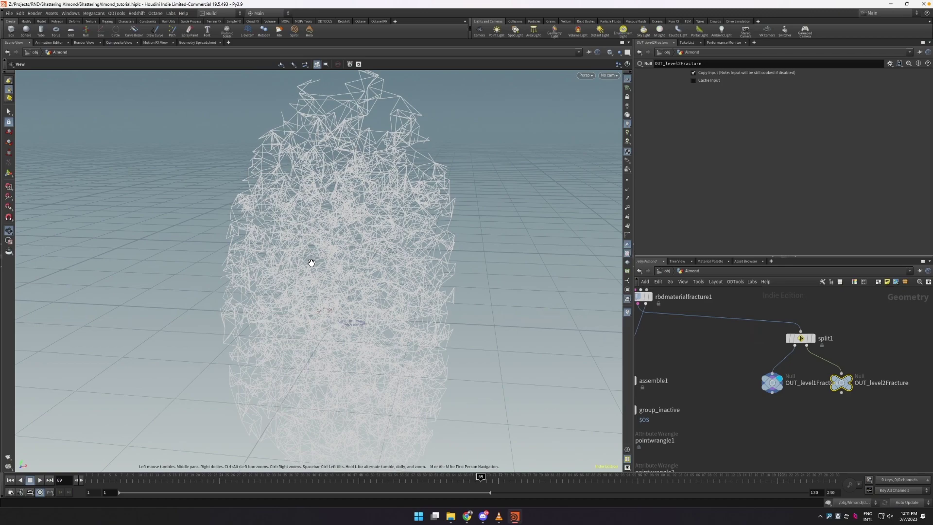
{"action": "left_click", "coordinate": [855, 381]}
{"action": "middle_click_drag", "start_coordinate": [765, 419], "coordinate": [788, 407]}
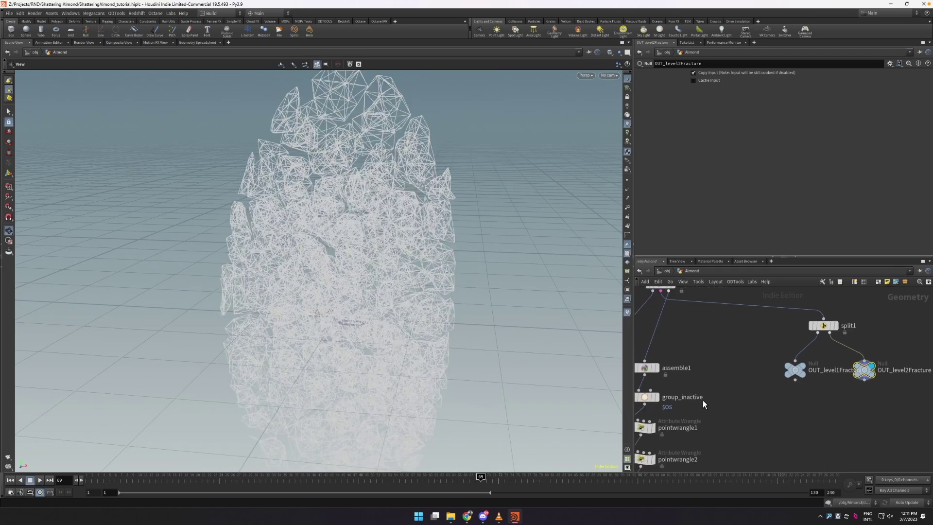
{"action": "middle_click_drag", "start_coordinate": [703, 401], "coordinate": [736, 395]}
{"action": "scroll", "coordinate": [735, 396], "scroll_direction": "down", "scroll_amount": 2}
{"action": "scroll", "coordinate": [708, 369], "scroll_direction": "up", "scroll_amount": 2}
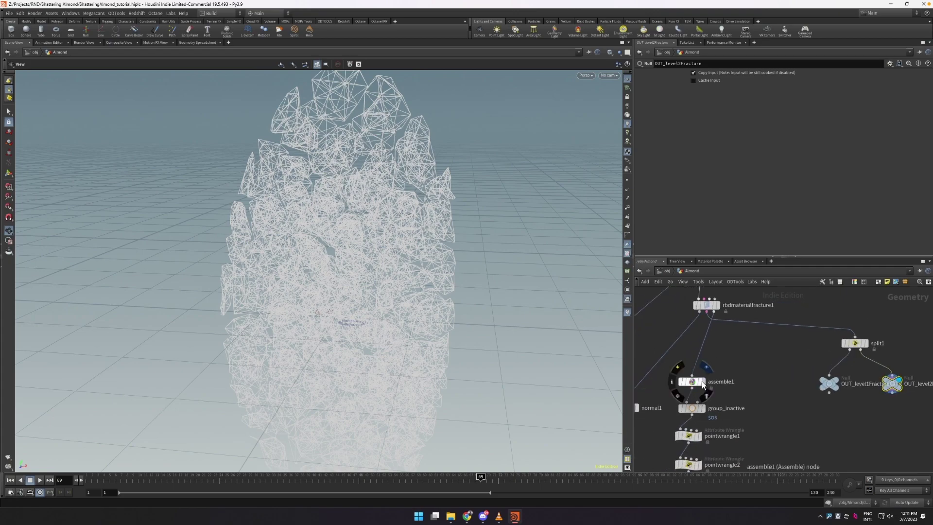
Display assemble1's solid almond, then review its settings and OUT_level1Fracture's Copy Input settings.
{"action": "left_click", "coordinate": [703, 383]}
{"action": "left_click", "coordinate": [692, 383]}
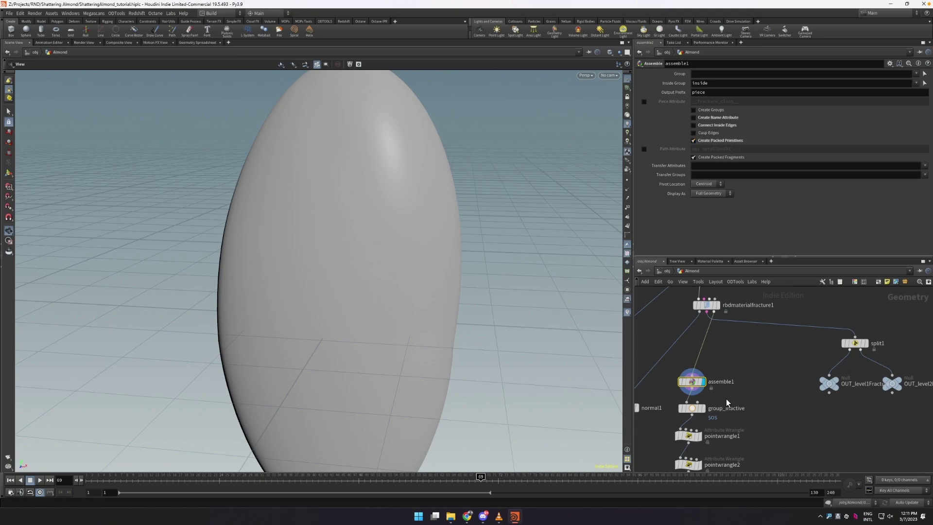
{"action": "mouse_move", "coordinate": [705, 304]}
{"action": "mouse_move", "coordinate": [709, 118]}
{"action": "mouse_move", "coordinate": [690, 386]}
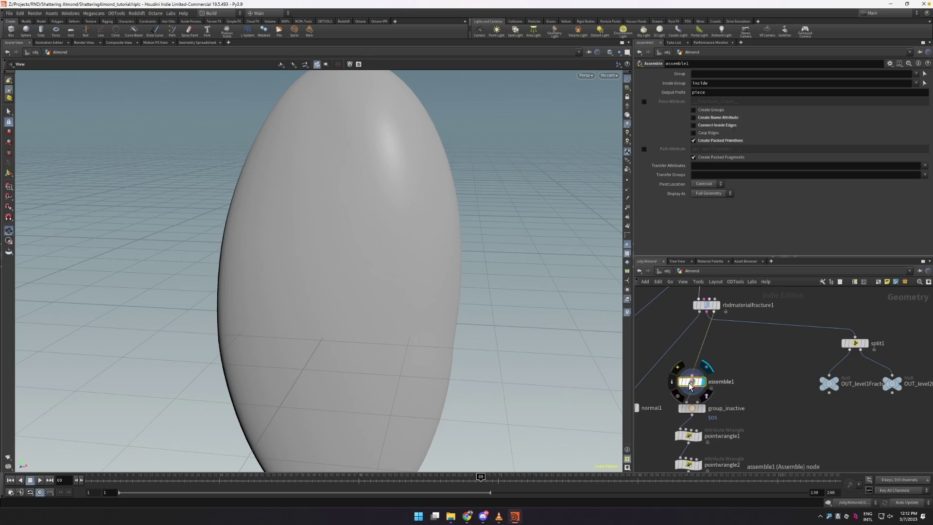
{"action": "left_click", "coordinate": [827, 388]}
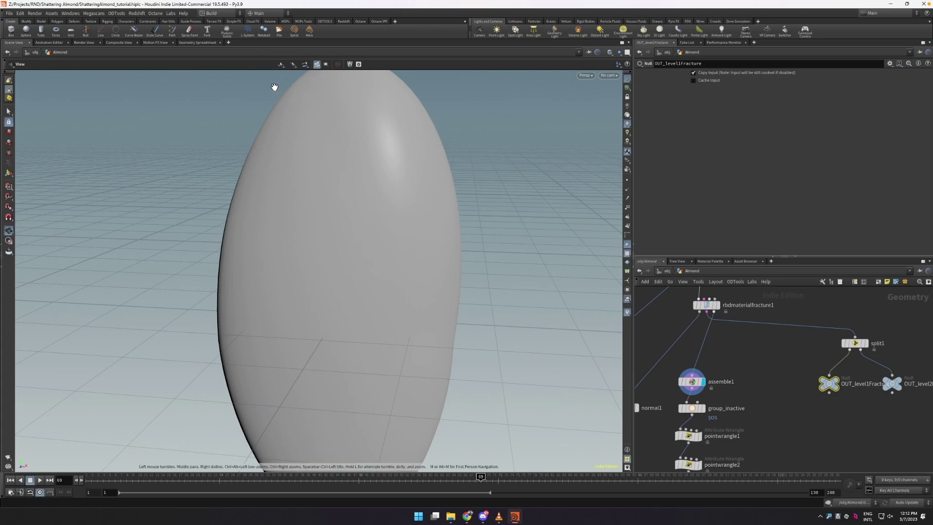
Read the piece names in OUT_level1Fracture's Geometry Spreadsheet with a widened name column.
{"action": "left_click", "coordinate": [198, 42]}
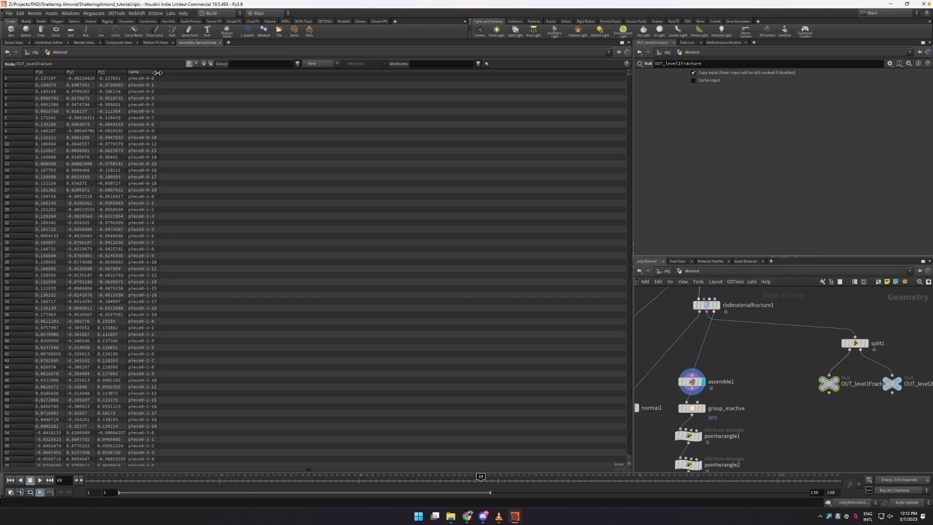
{"action": "left_click_drag", "start_coordinate": [237, 73], "coordinate": [238, 73]}
{"action": "left_click", "coordinate": [19, 43]}
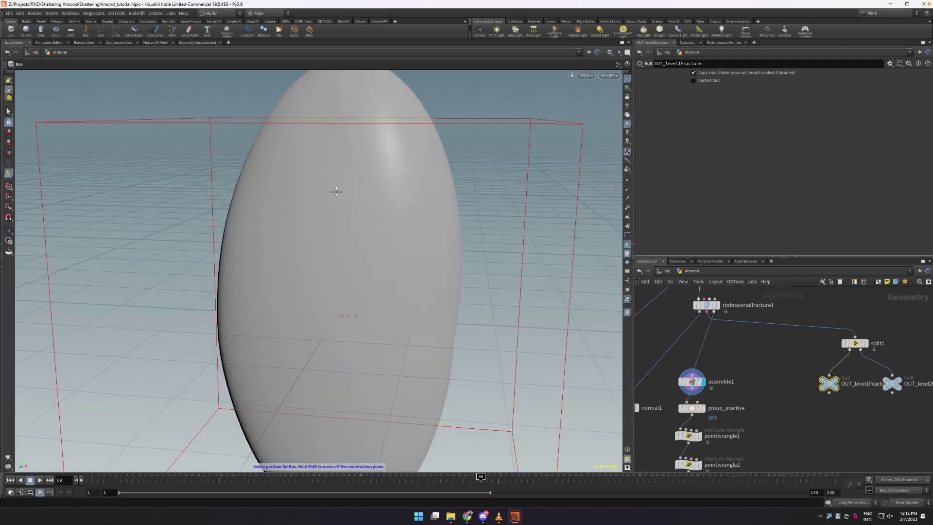
Select and display assemble1, showing Inside Group inside and Output Prefix piece.
{"action": "key", "text": "Escape"}
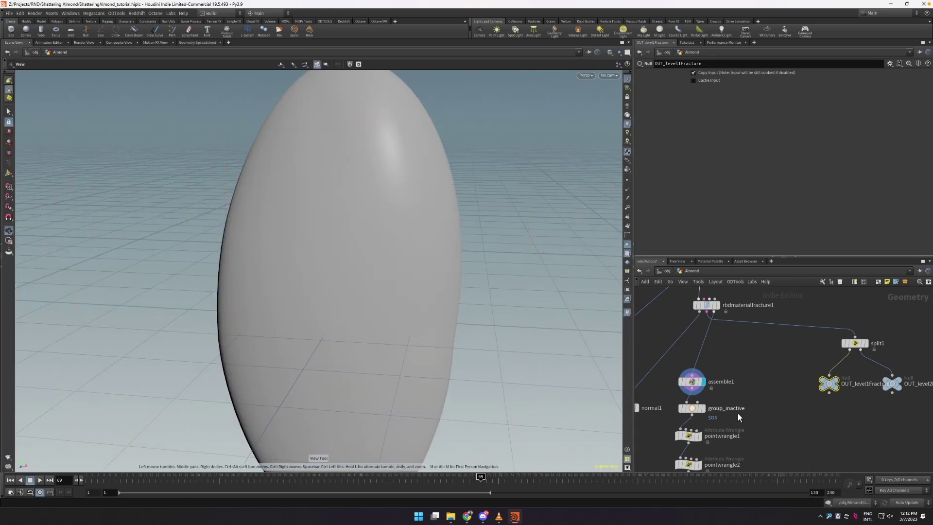
{"action": "middle_click_drag", "start_coordinate": [706, 382], "coordinate": [716, 363]}
{"action": "left_click", "coordinate": [705, 365]}
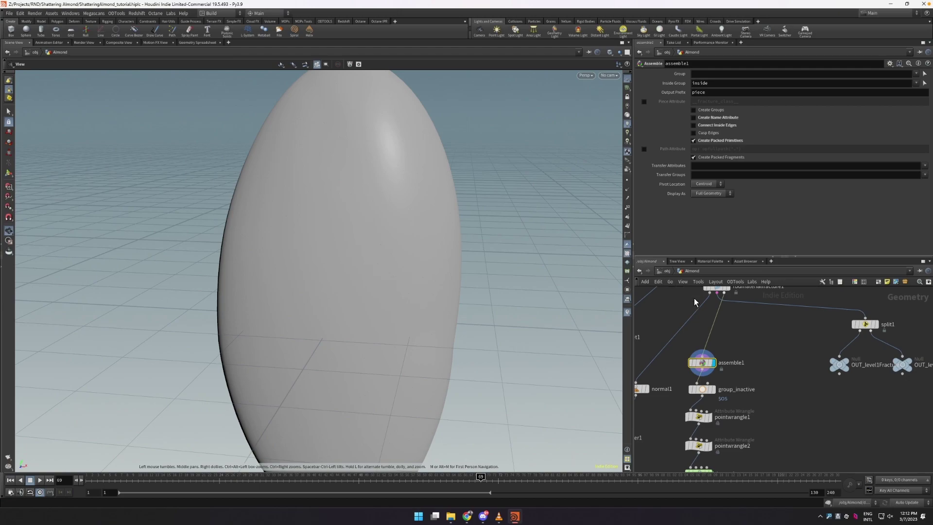
{"action": "mouse_move", "coordinate": [697, 367]}
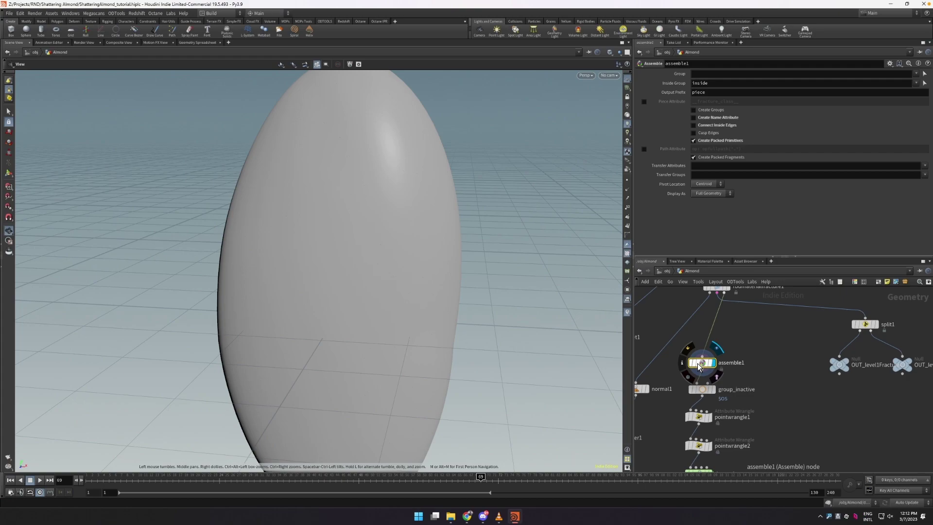
{"action": "left_click", "coordinate": [716, 349]}
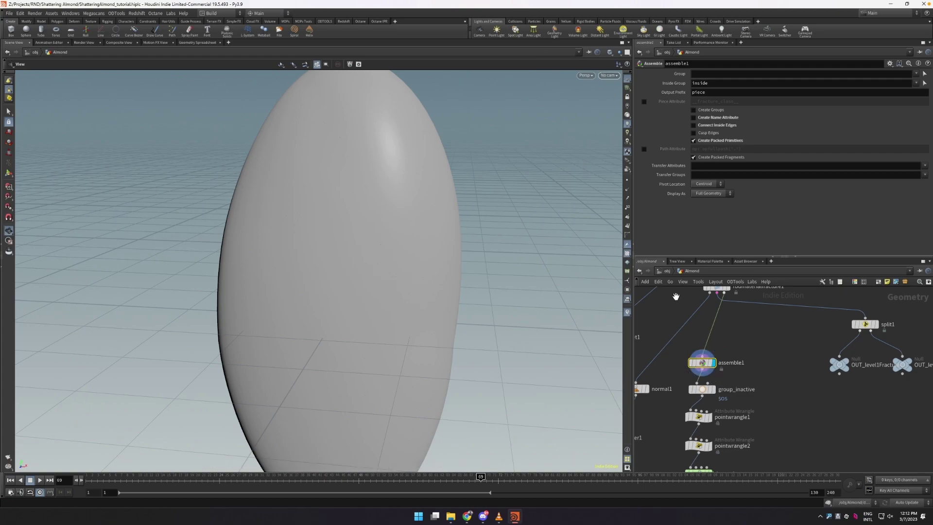
{"action": "left_click", "coordinate": [586, 75]}
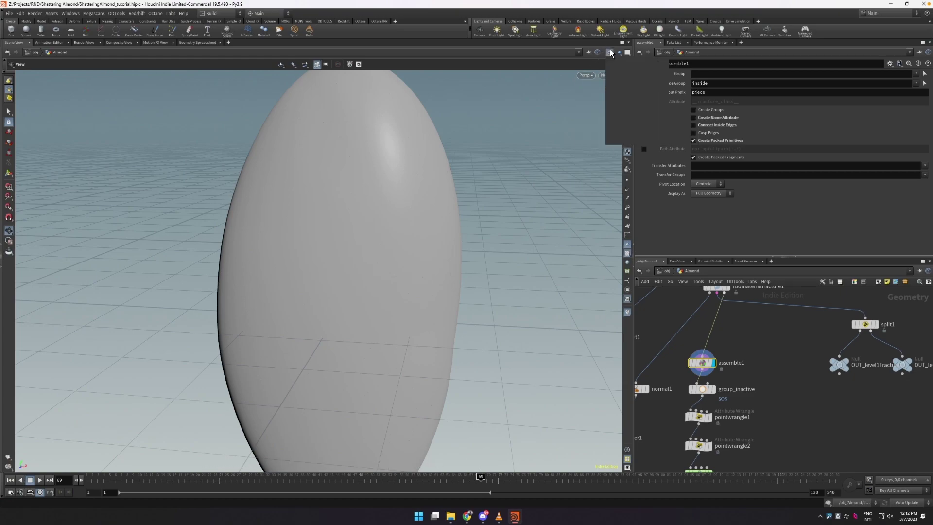
{"action": "left_click", "coordinate": [626, 79]}
{"action": "left_click", "coordinate": [618, 76]}
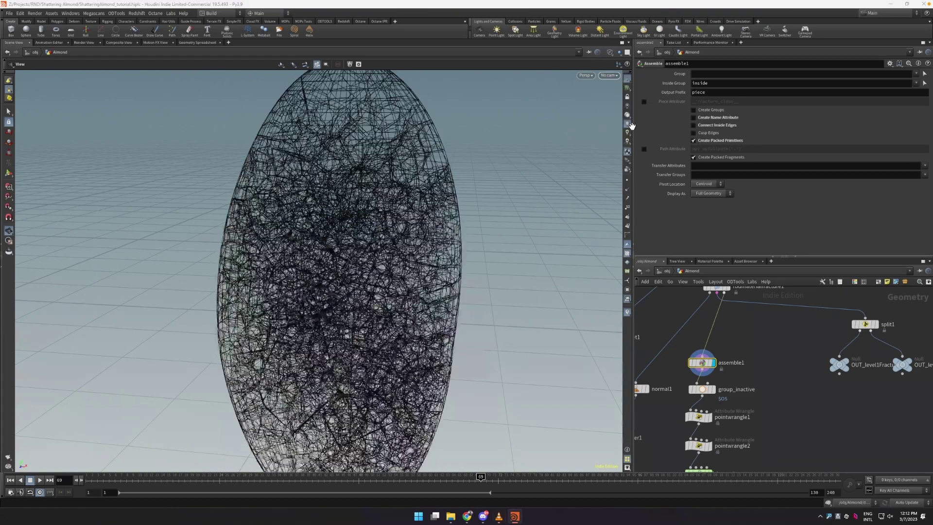
{"action": "left_click", "coordinate": [628, 181]}
{"action": "left_click_drag", "start_coordinate": [371, 201], "coordinate": [439, 264]}
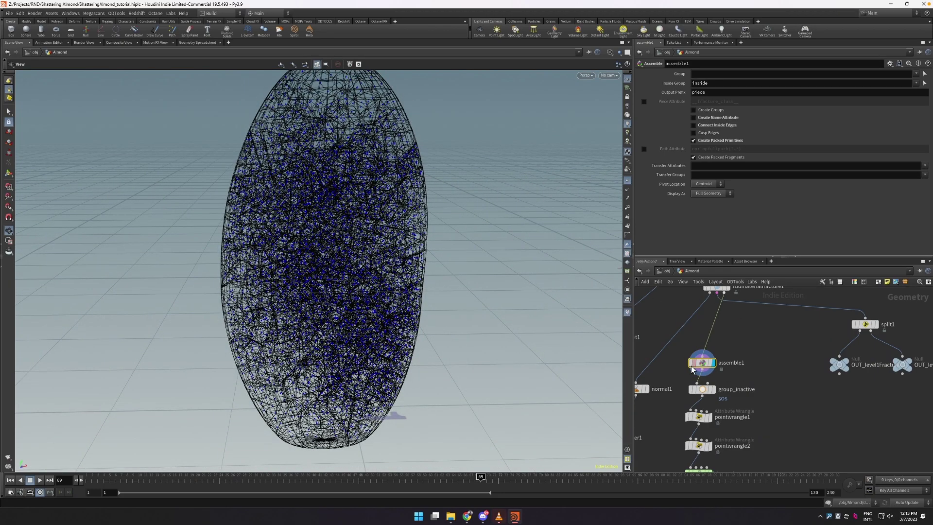
{"action": "left_click", "coordinate": [626, 181]}
{"action": "left_click", "coordinate": [607, 52]}
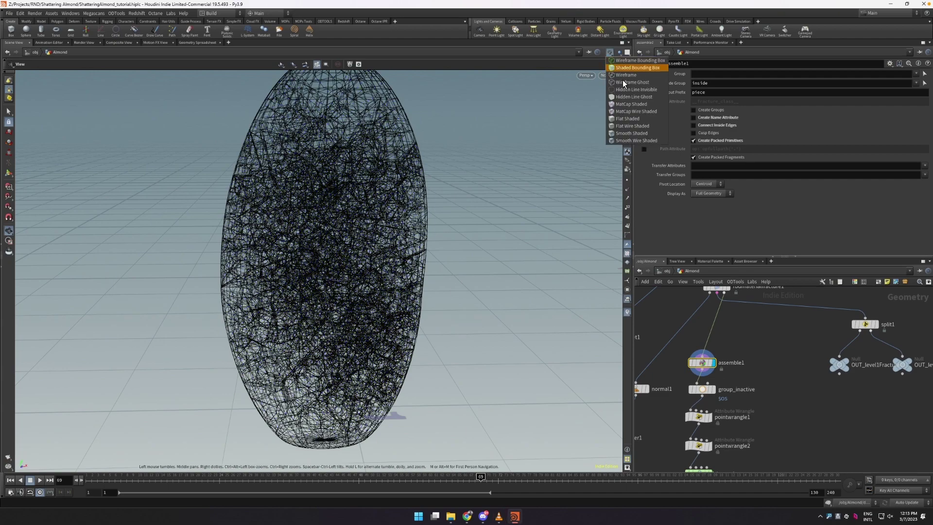
{"action": "left_click", "coordinate": [632, 118]}
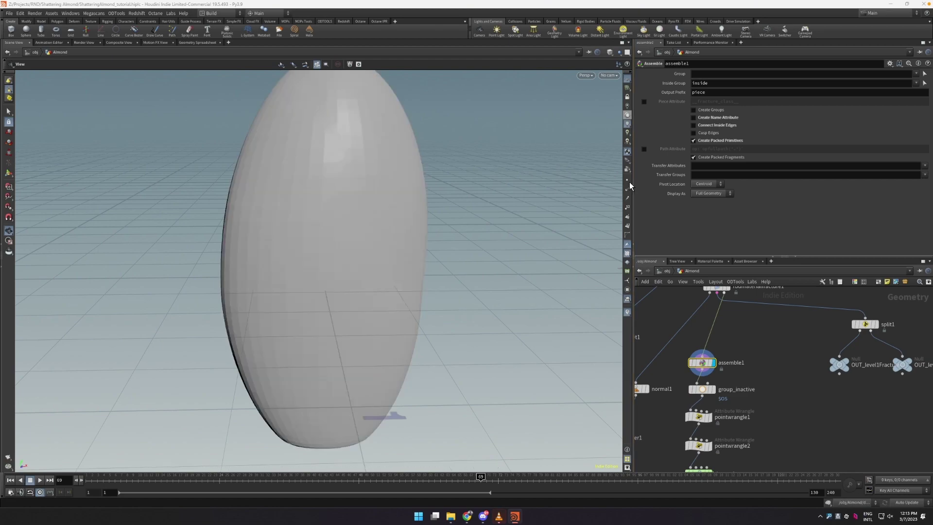
{"action": "left_click", "coordinate": [610, 52]}
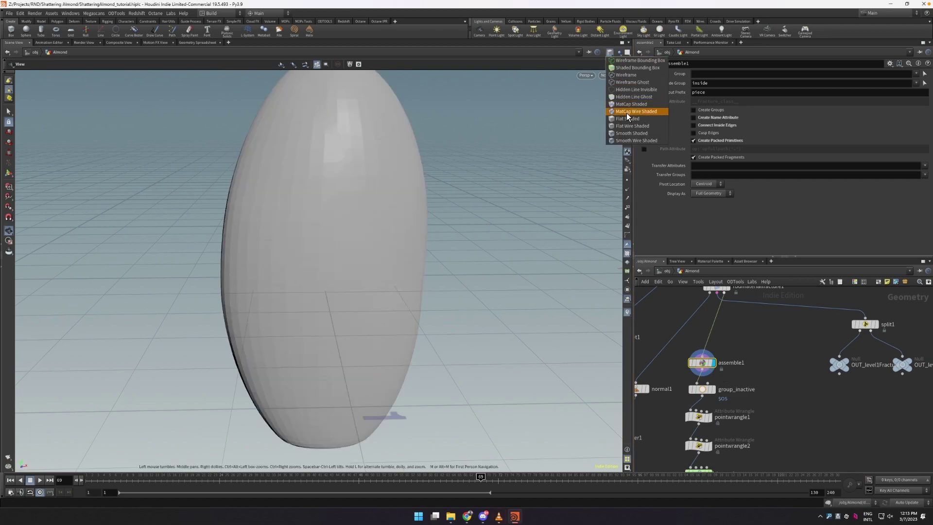
{"action": "left_click", "coordinate": [628, 128]}
Set group_inactive's Base Group to the almond's tip primitive 2899.
{"action": "left_click", "coordinate": [702, 389]}
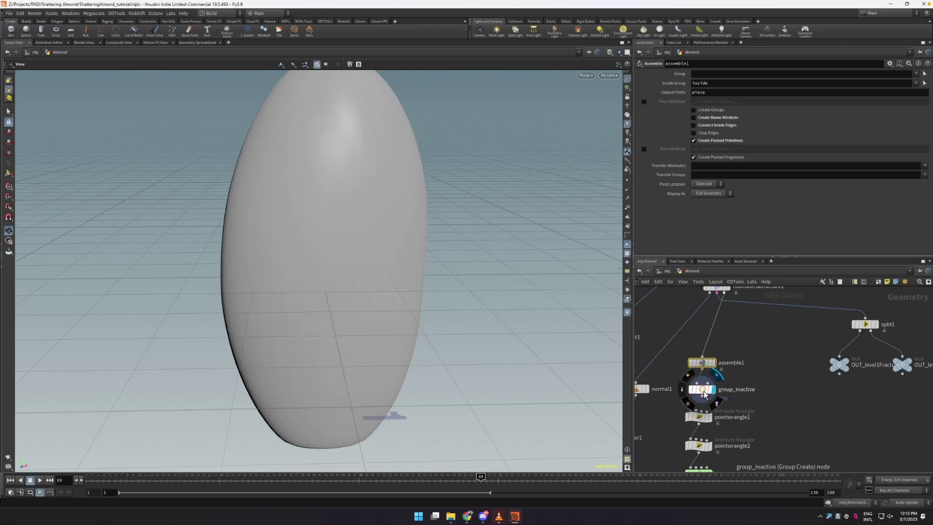
{"action": "left_click_drag", "start_coordinate": [396, 273], "coordinate": [564, 242]}
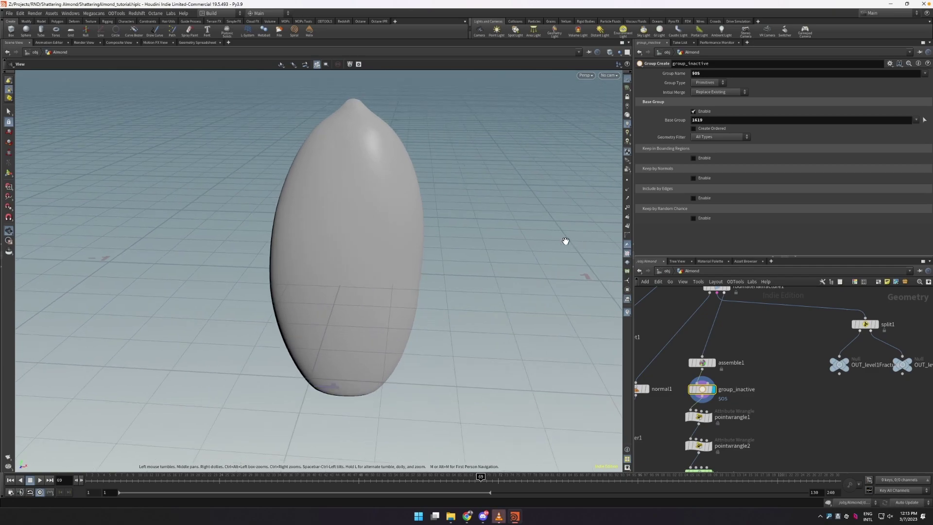
{"action": "left_click", "coordinate": [924, 120]}
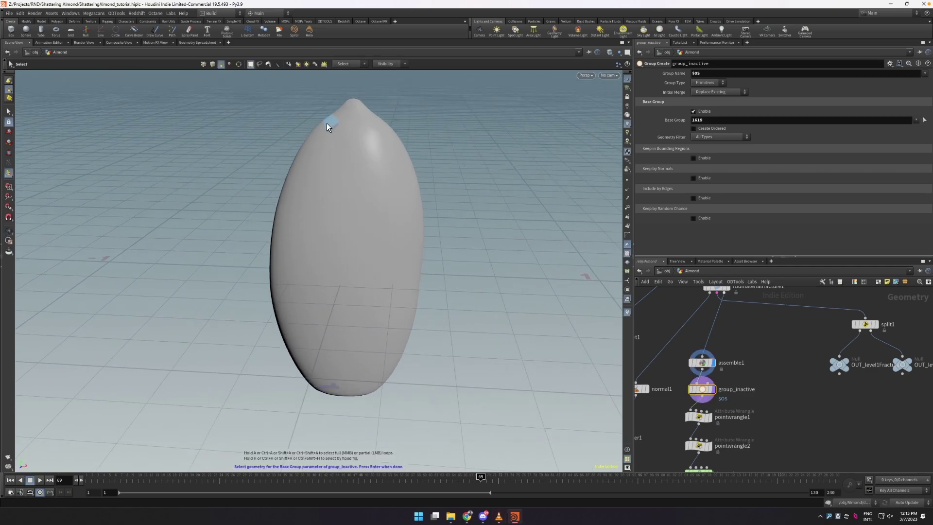
{"action": "left_click", "coordinate": [352, 105]}
{"action": "key", "text": "Return"}
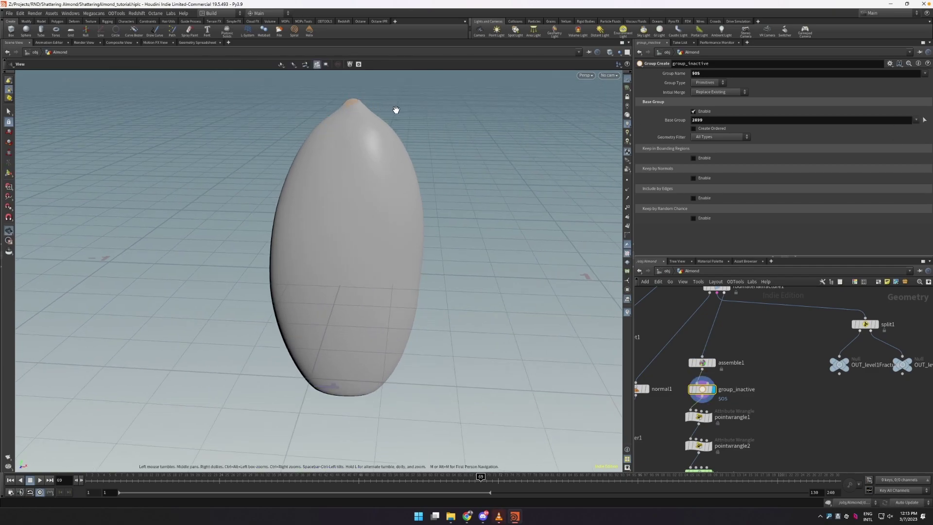
Display pointwrangle1 and review its activation VEXpression.
{"action": "middle_click_drag", "start_coordinate": [744, 421], "coordinate": [740, 398]}
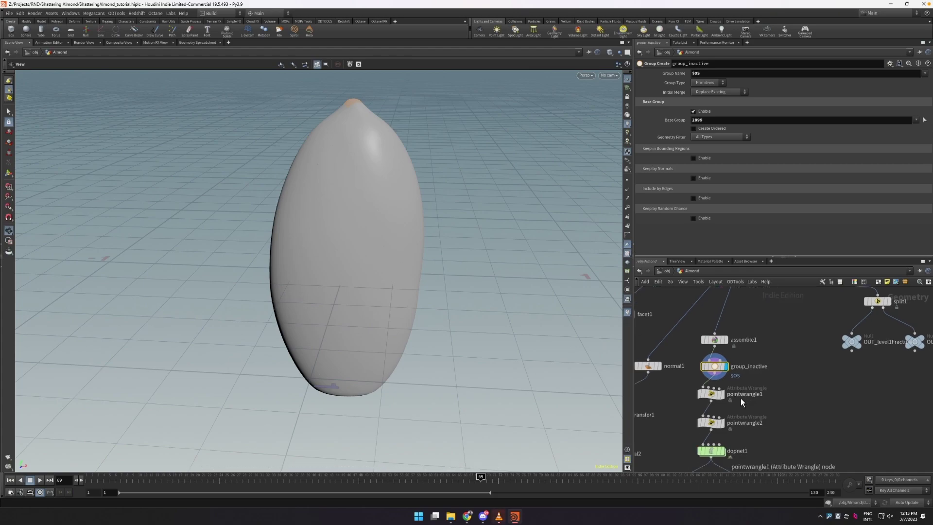
{"action": "left_click", "coordinate": [725, 395]}
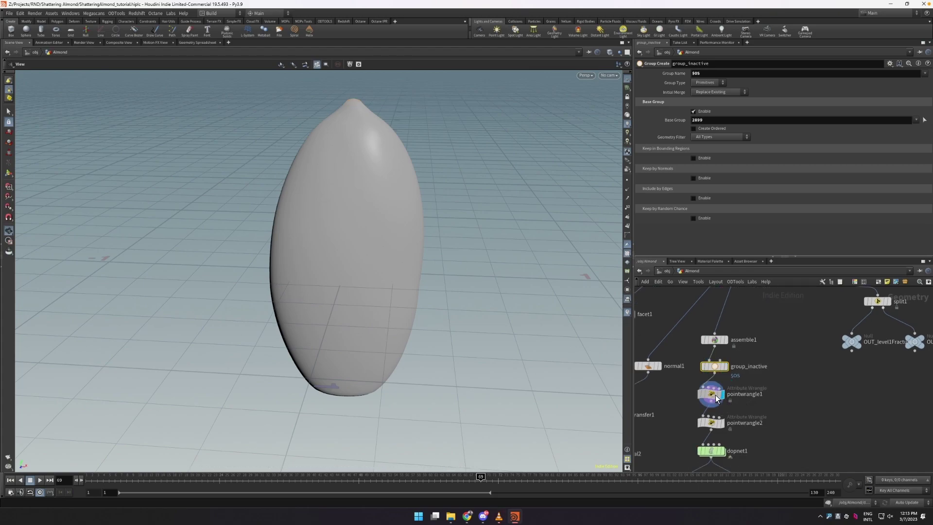
{"action": "left_click", "coordinate": [715, 395]}
{"action": "left_click_drag", "start_coordinate": [717, 130], "coordinate": [626, 124]}
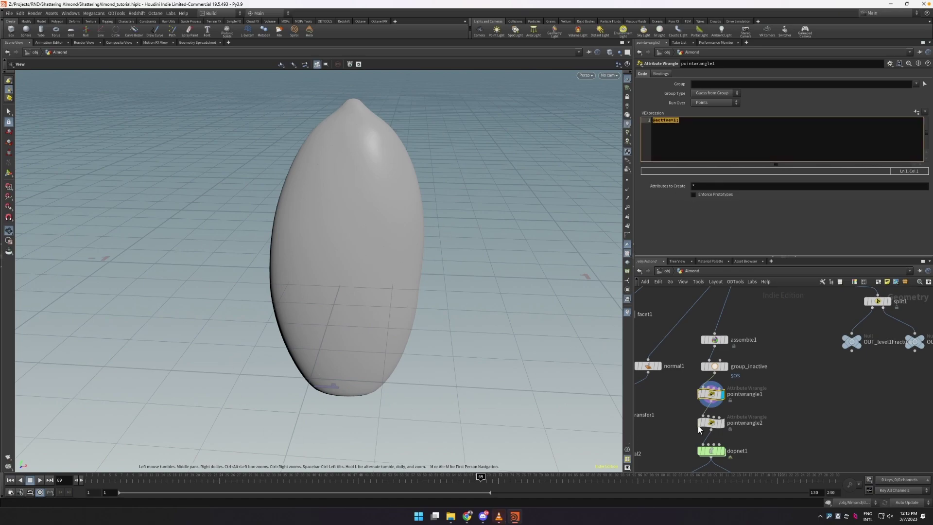
{"action": "left_click", "coordinate": [722, 422]}
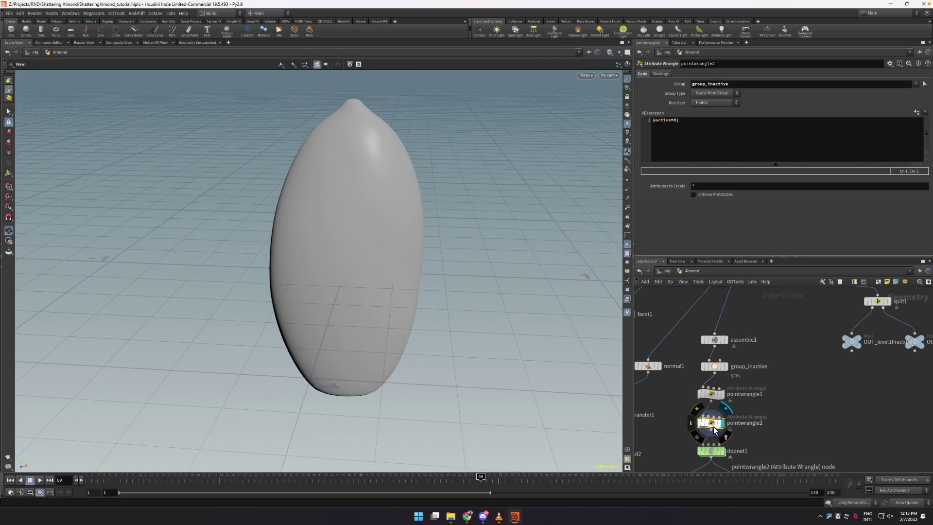
{"action": "left_click", "coordinate": [713, 366]}
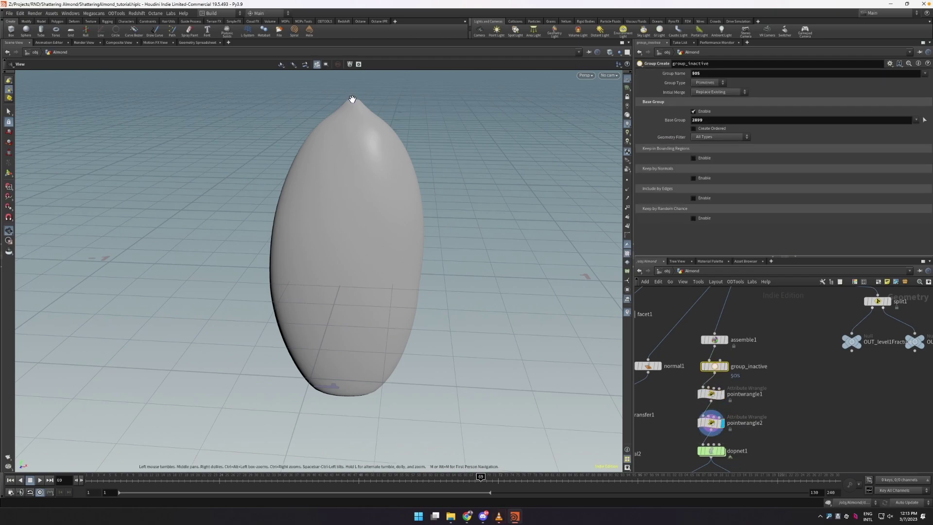
{"action": "left_click", "coordinate": [711, 423]}
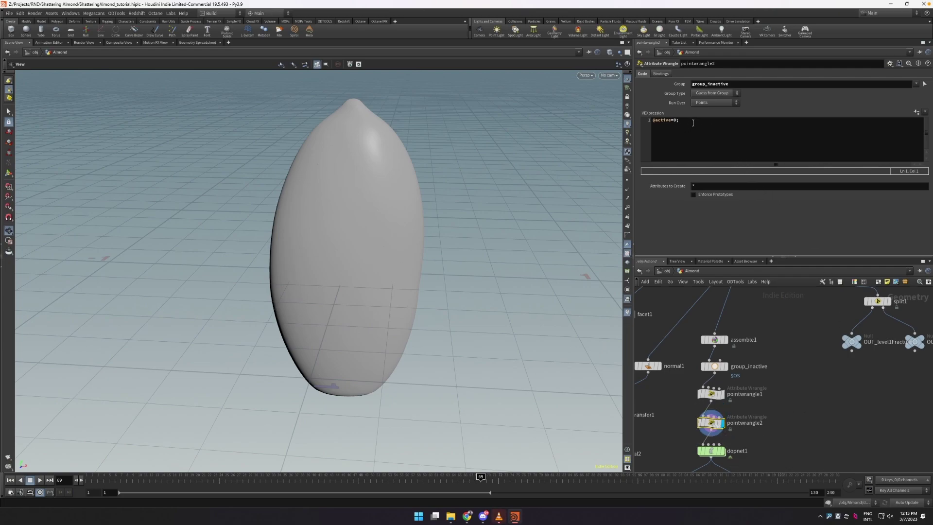
{"action": "left_click_drag", "start_coordinate": [692, 123], "coordinate": [629, 123]}
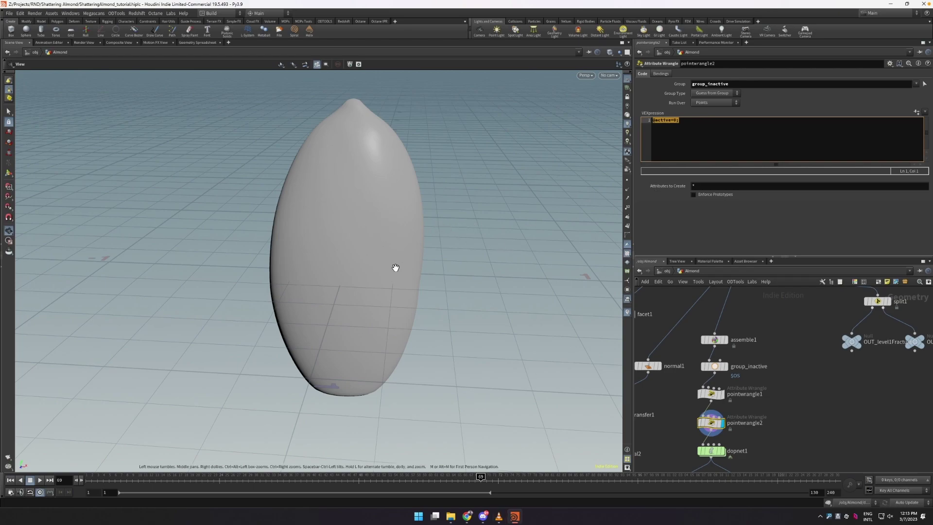
{"action": "middle_click_drag", "start_coordinate": [753, 422], "coordinate": [757, 410]}
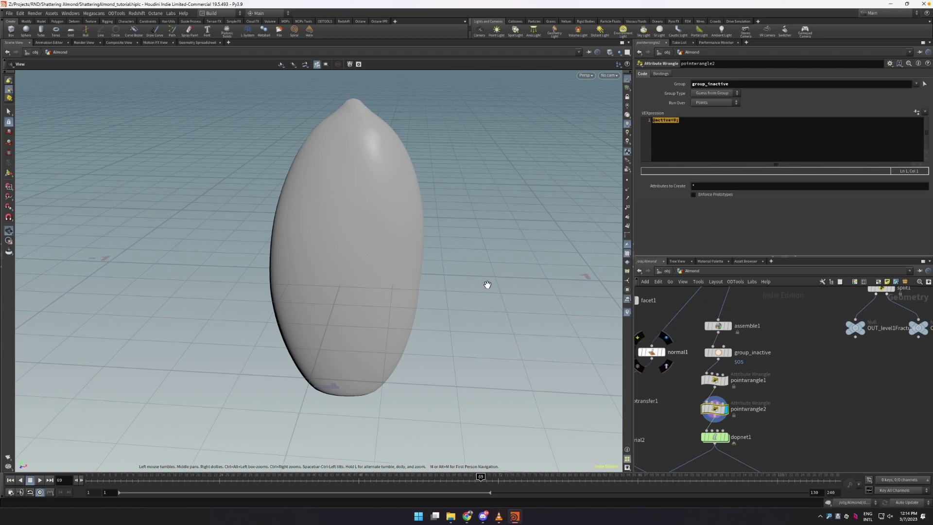
{"action": "left_click", "coordinate": [728, 128]}
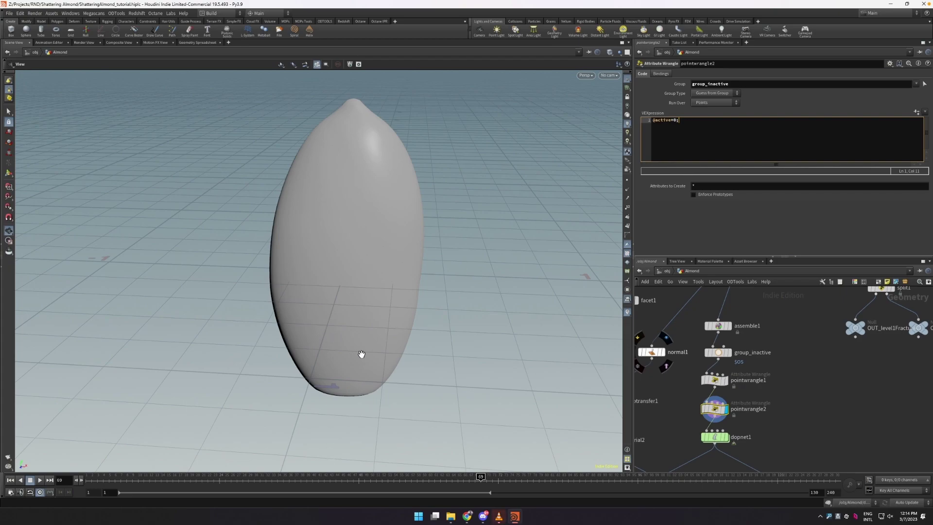
{"action": "middle_click_drag", "start_coordinate": [844, 372], "coordinate": [881, 306]}
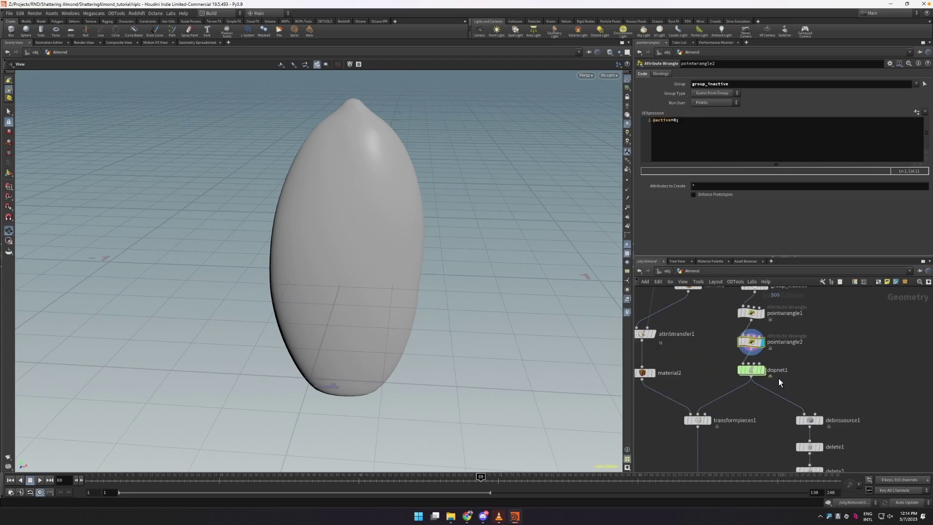
Let dopnet1 cook and orbit to watch the lower fragments break away at frame 68.
{"action": "mouse_move", "coordinate": [753, 373]}
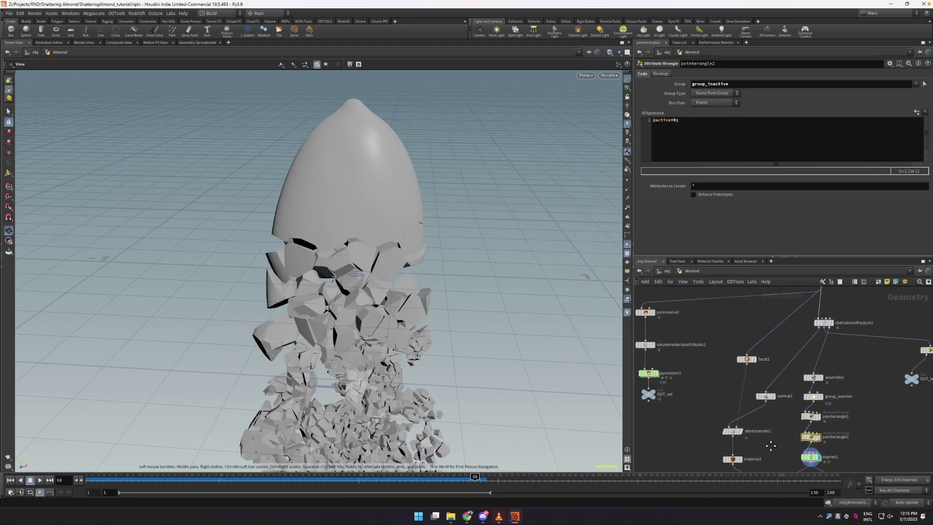
{"action": "middle_click_drag", "start_coordinate": [768, 451], "coordinate": [702, 368]}
{"action": "scroll", "coordinate": [691, 346], "scroll_direction": "up", "scroll_amount": 2}
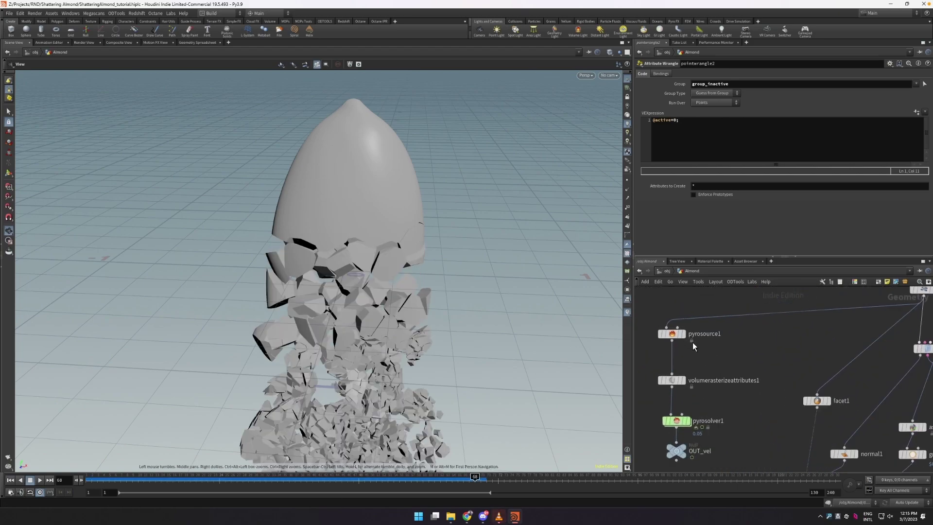
{"action": "mouse_move", "coordinate": [687, 335]}
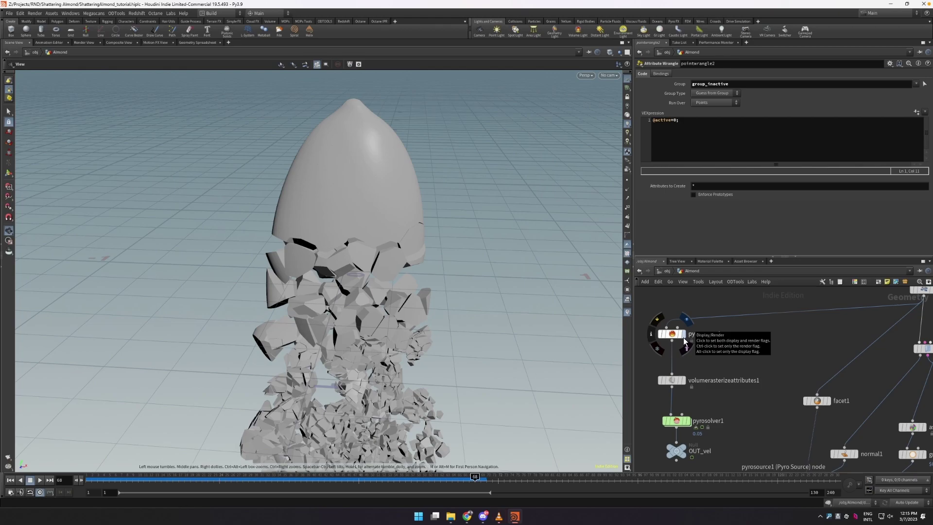
{"action": "left_click_drag", "start_coordinate": [335, 267], "coordinate": [387, 312]}
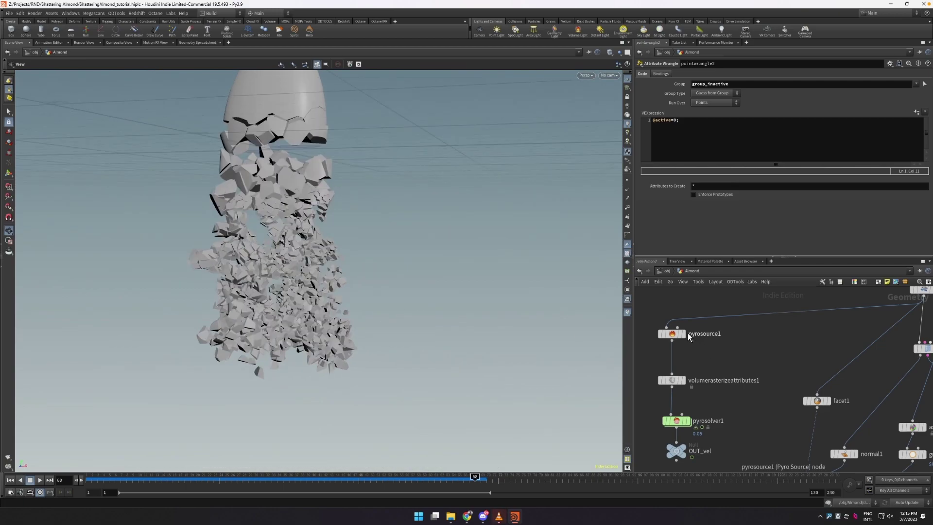
Display pyrosource1's point cloud and glance at its Initialize presets without changing them.
{"action": "left_click", "coordinate": [682, 333]}
{"action": "left_click_drag", "start_coordinate": [322, 198], "coordinate": [392, 270]}
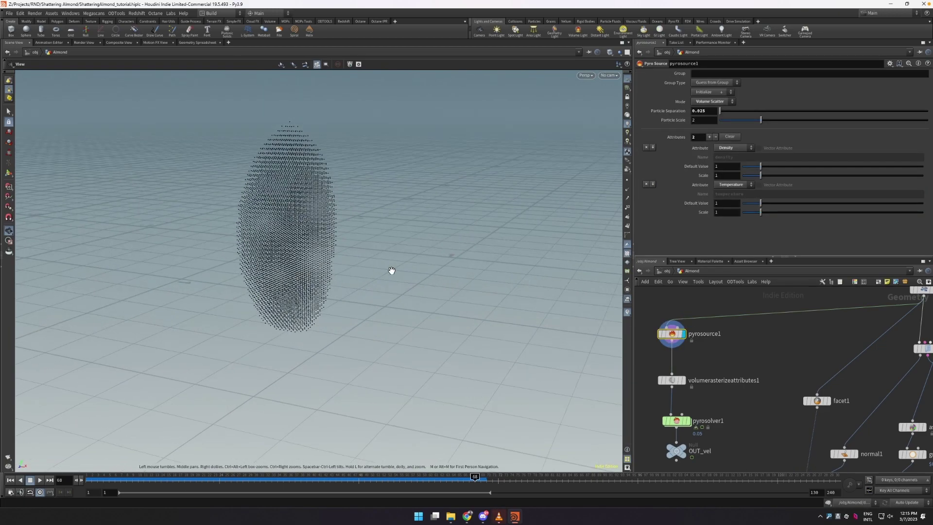
{"action": "left_click", "coordinate": [729, 92]}
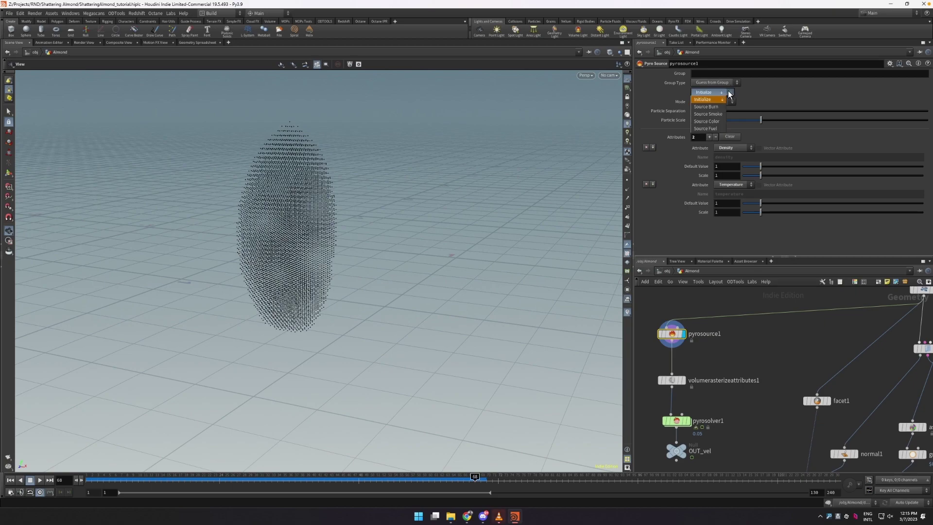
{"action": "left_click", "coordinate": [717, 114]}
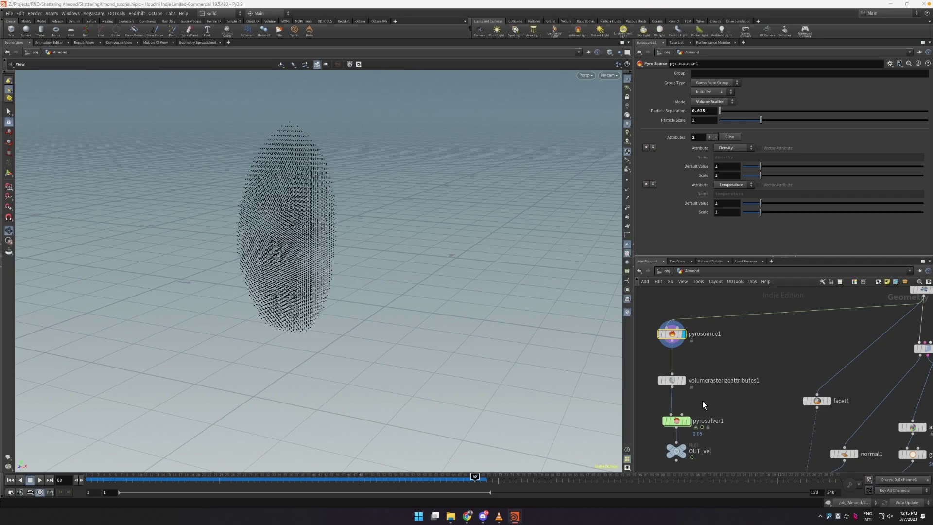
Compare the source points with volumerasterizeattributes1's density and temperature volume at voxel size 0.05.
{"action": "left_click", "coordinate": [682, 380]}
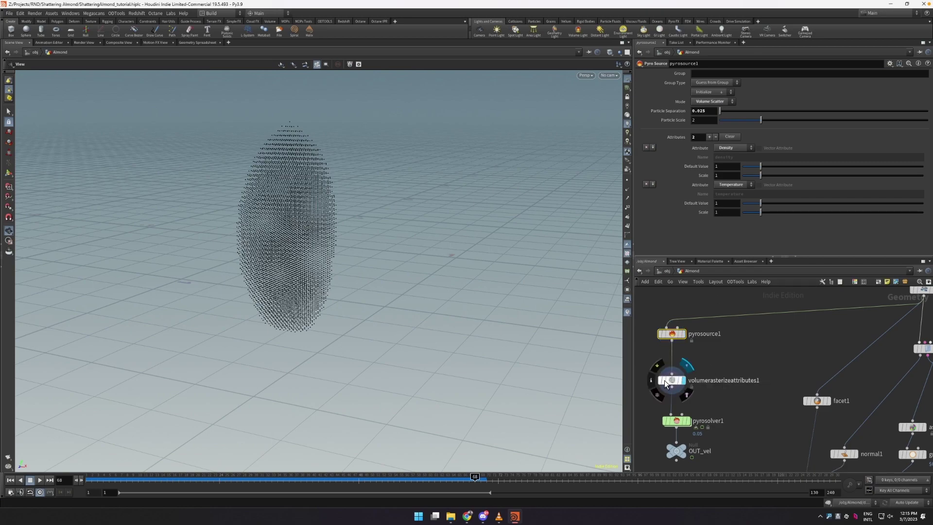
{"action": "left_click", "coordinate": [672, 384]}
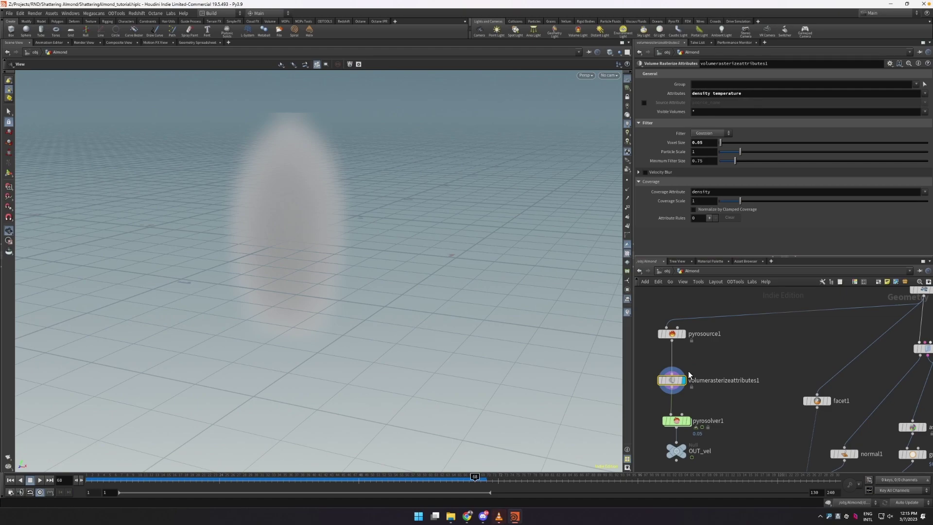
{"action": "left_click", "coordinate": [675, 336]}
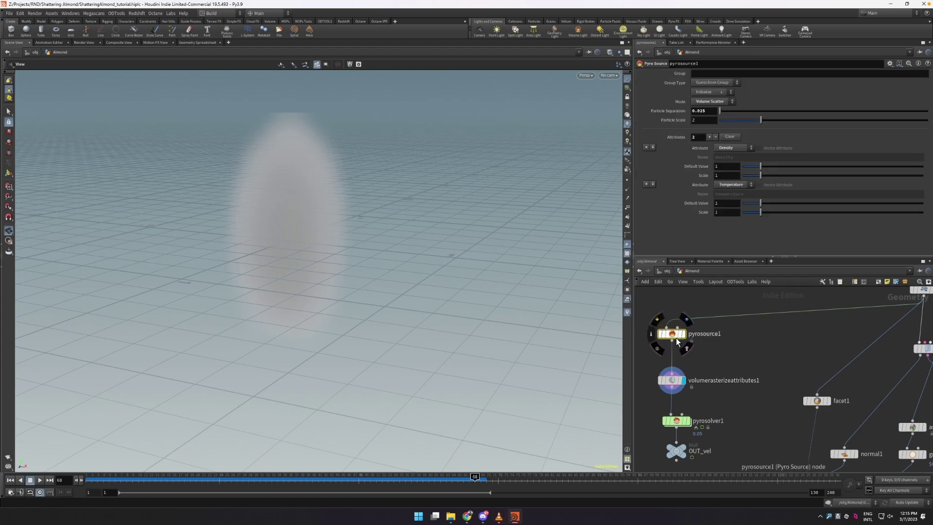
{"action": "left_click", "coordinate": [687, 335]}
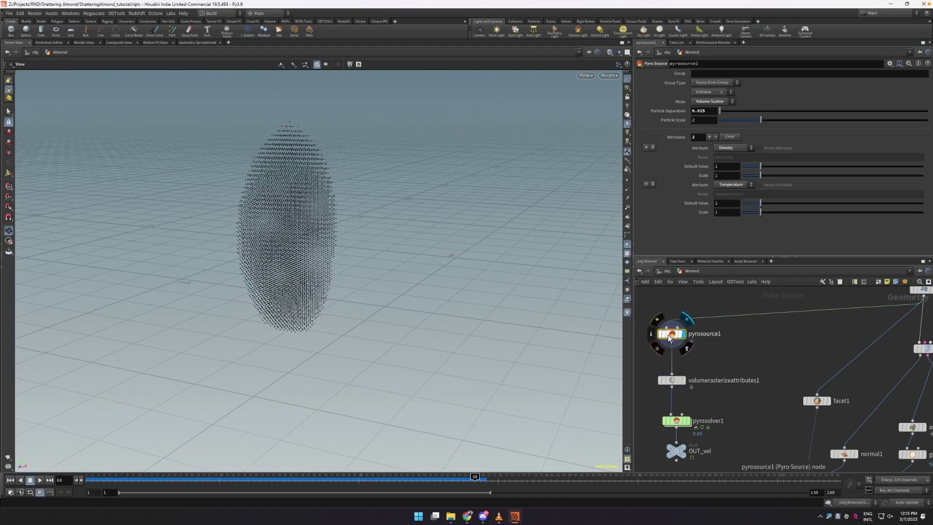
{"action": "left_click", "coordinate": [685, 380]}
{"action": "left_click", "coordinate": [675, 380]}
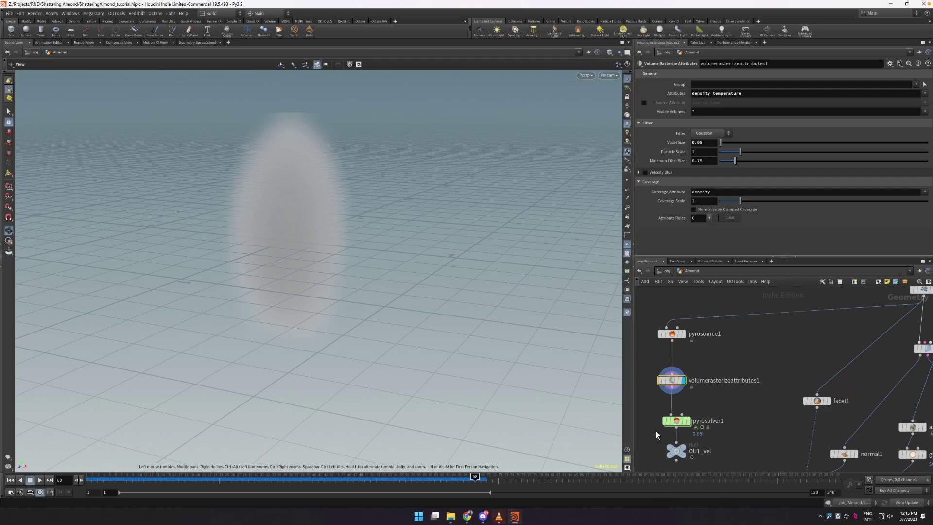
Display pyrosolver1's smoke and rewind the timeline to frame 1.
{"action": "mouse_move", "coordinate": [685, 422]}
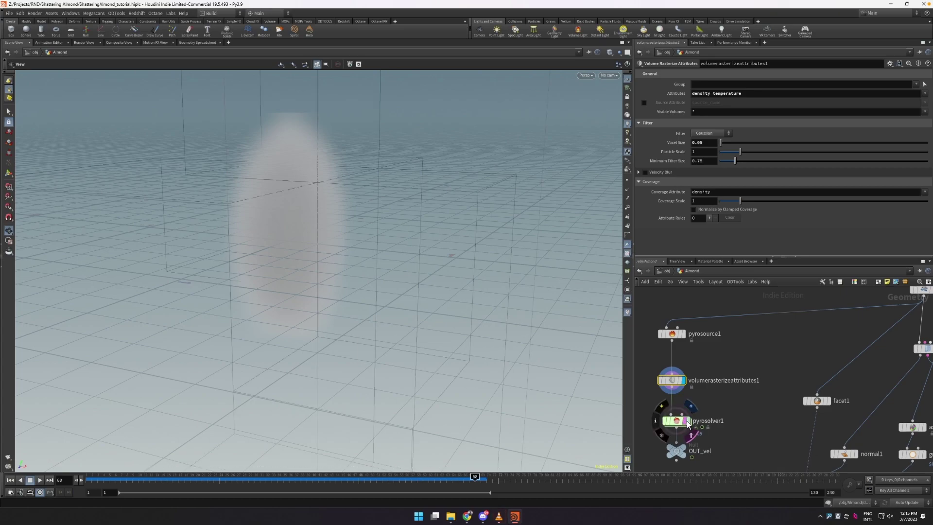
{"action": "left_click", "coordinate": [687, 420]}
{"action": "left_click", "coordinate": [91, 477]}
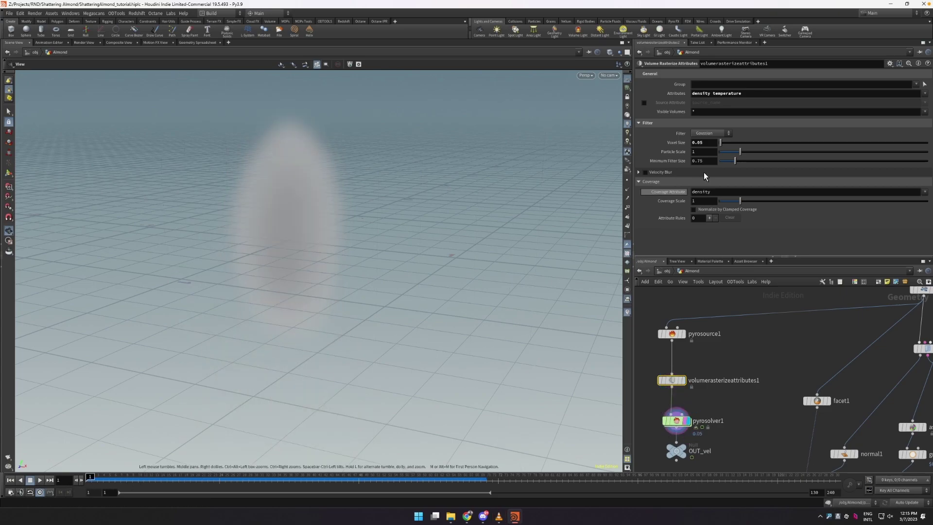
Set pyrosolver1's Swirl Size to 0.35 in its shape settings.
{"action": "left_click", "coordinate": [676, 420]}
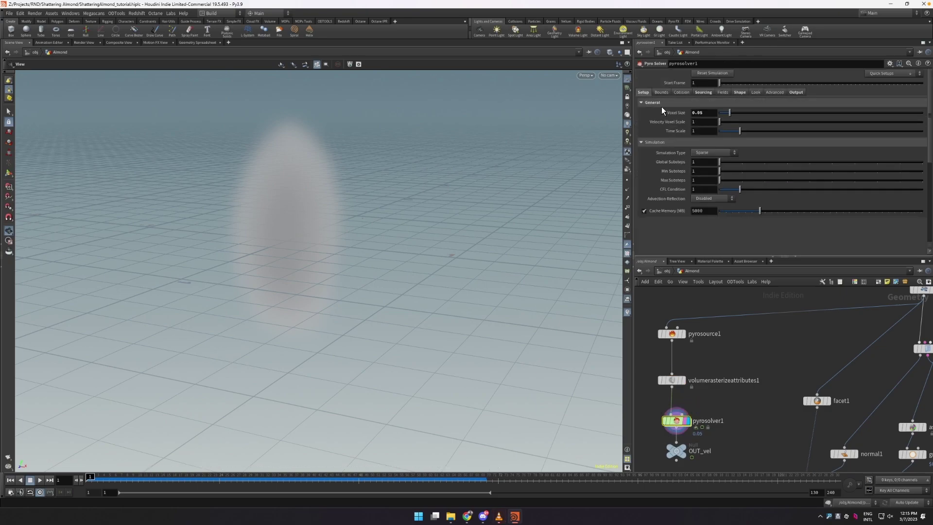
{"action": "left_click", "coordinate": [704, 92]}
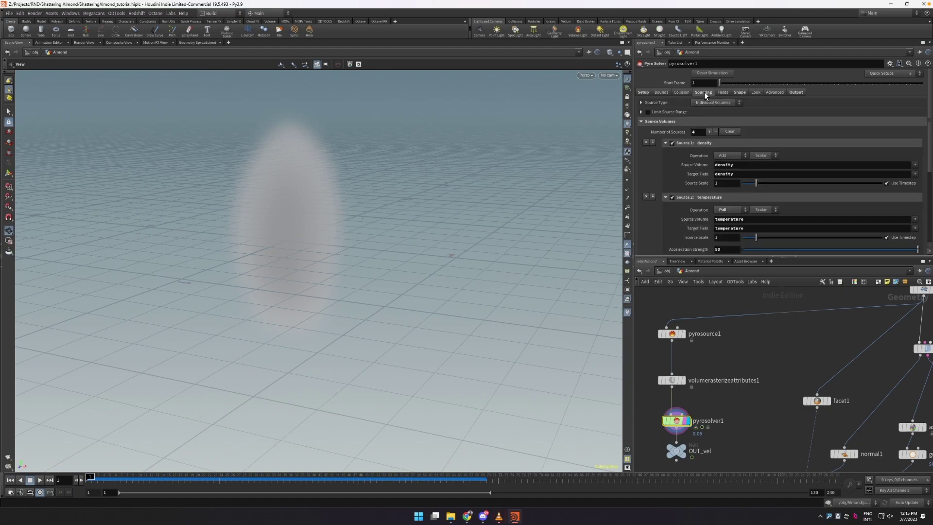
{"action": "left_click", "coordinate": [738, 92]}
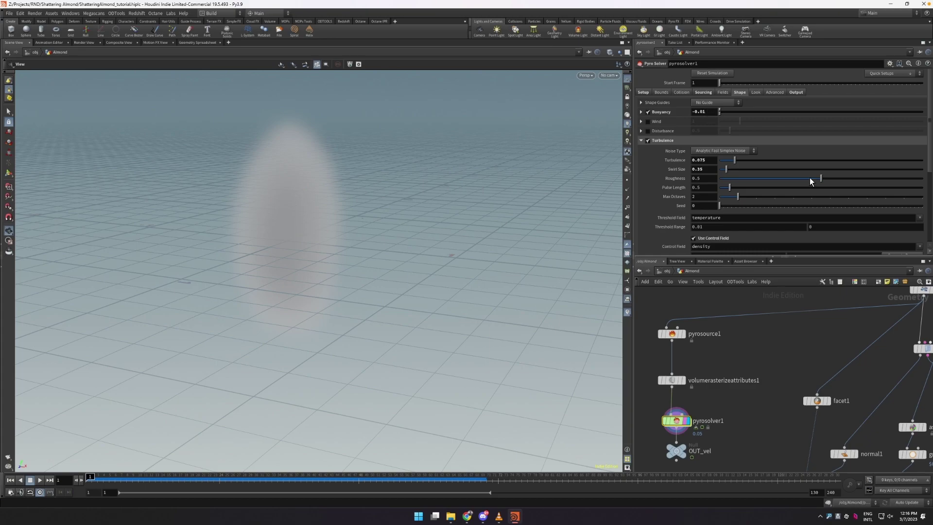
{"action": "scroll", "coordinate": [931, 168], "scroll_direction": "down", "scroll_amount": 5}
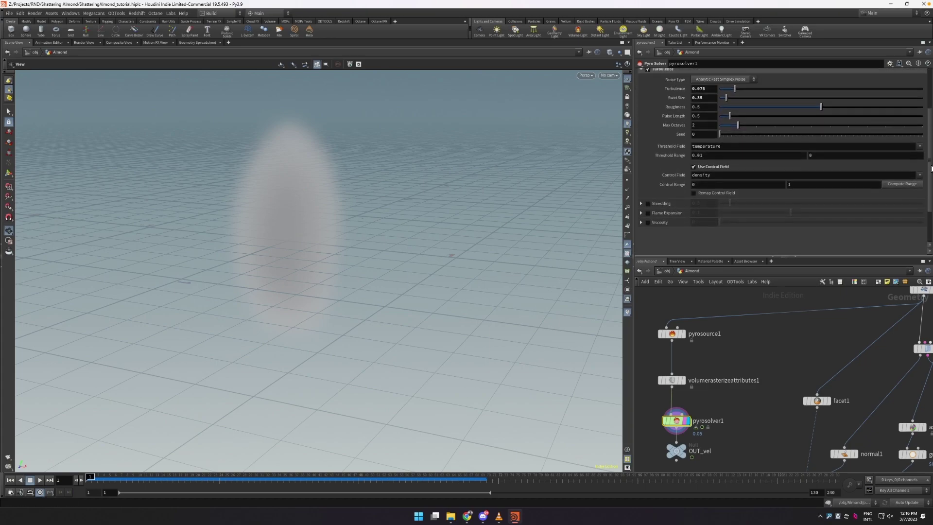
{"action": "scroll", "coordinate": [931, 168], "scroll_direction": "up", "scroll_amount": 4}
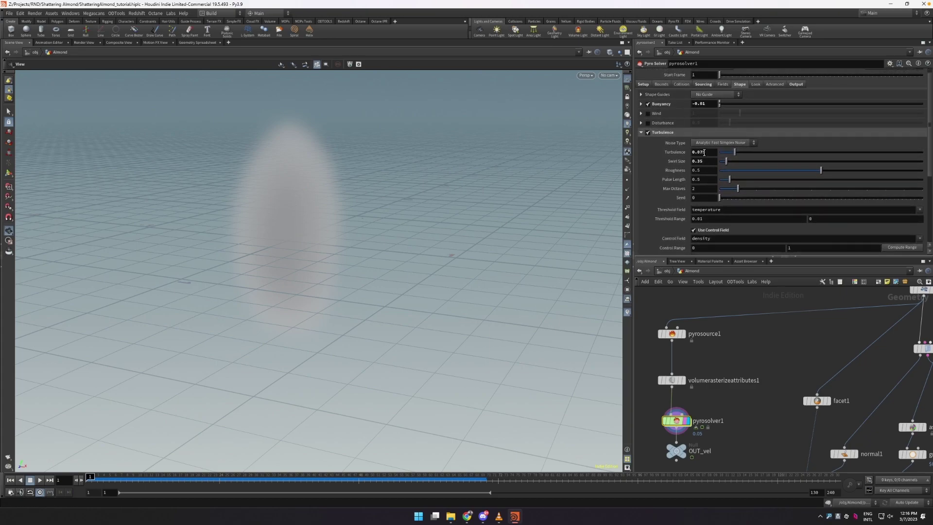
{"action": "type", "text": "55"}
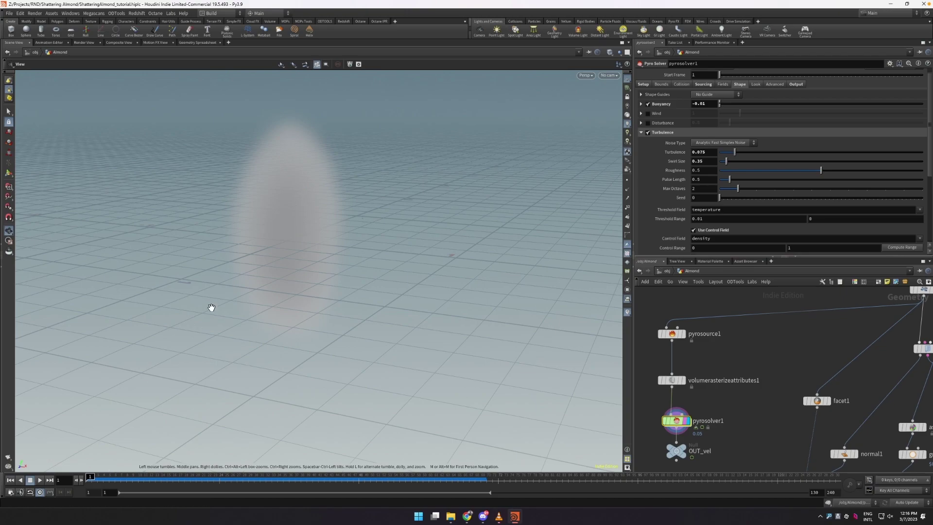
Play and orbit the smoke simulation, then check the OUT_vel node's info.
{"action": "left_click_drag", "start_coordinate": [210, 308], "coordinate": [328, 379], "text": "alt"}
{"action": "left_click", "coordinate": [39, 479]}
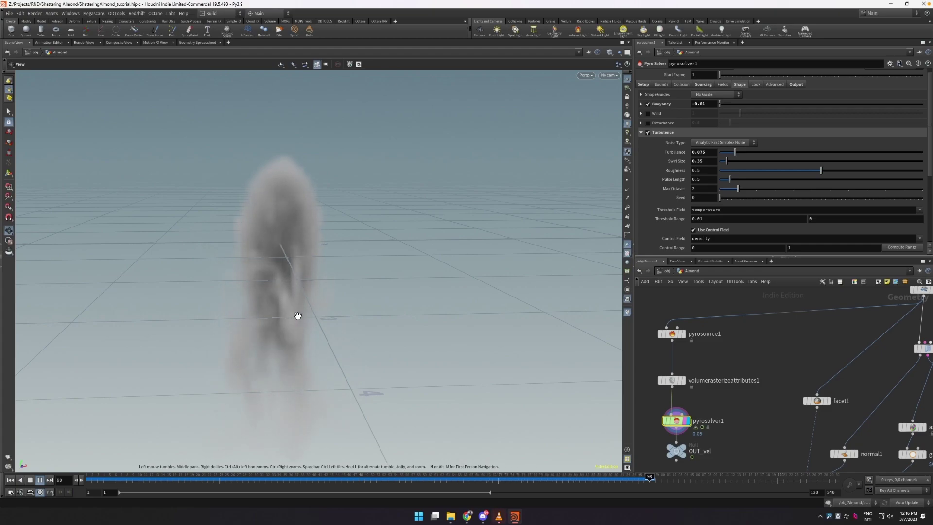
{"action": "mouse_move", "coordinate": [302, 304]}
{"action": "left_mouse_down"}
{"action": "mouse_move", "coordinate": [268, 300]}
{"action": "mouse_move", "coordinate": [294, 339]}
{"action": "mouse_move", "coordinate": [314, 275]}
{"action": "left_mouse_up"}
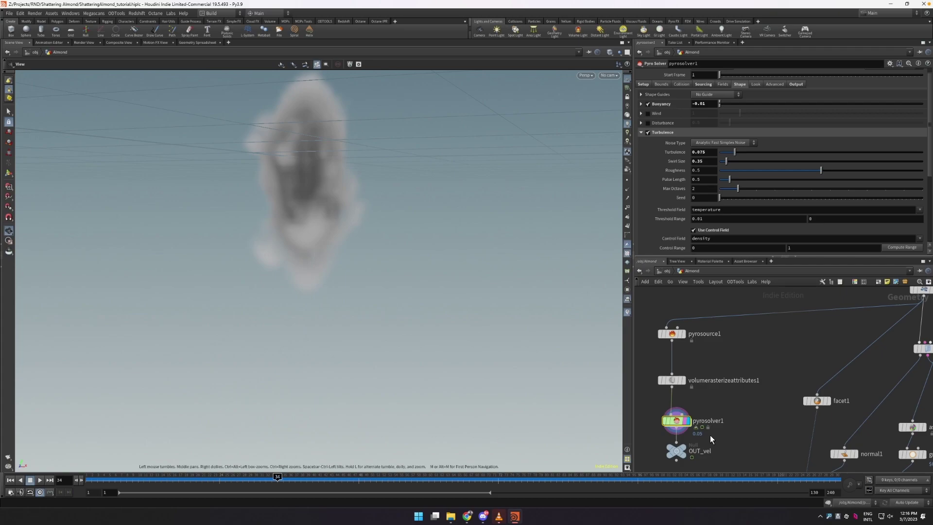
{"action": "middle_click", "coordinate": [678, 453]}
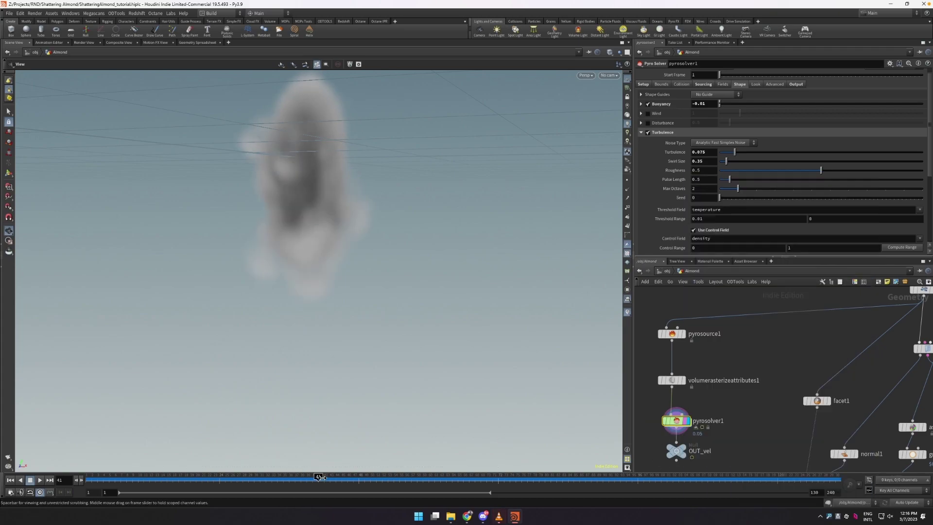
Dive into the dopnet1 dynamics network.
{"action": "scroll", "coordinate": [785, 407], "scroll_direction": "down", "scroll_amount": 5}
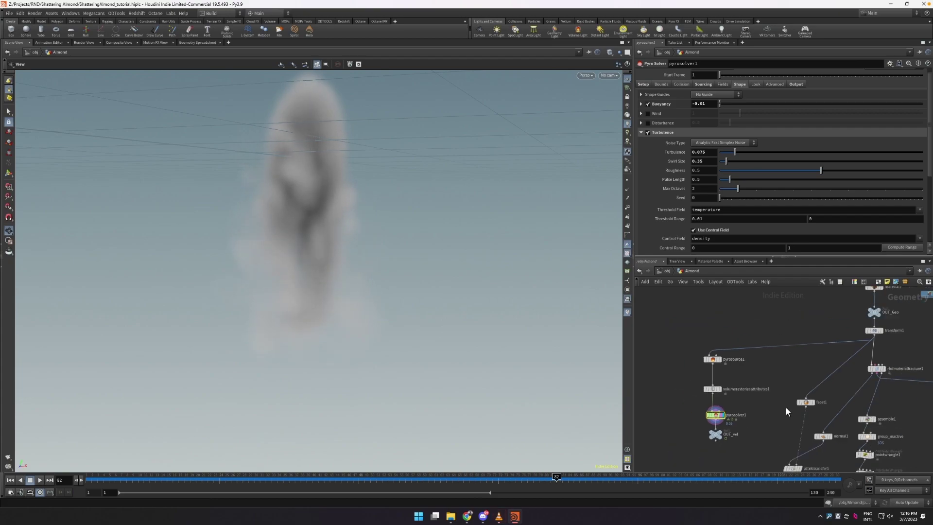
{"action": "middle_click_drag", "start_coordinate": [800, 413], "coordinate": [738, 334]}
{"action": "scroll", "coordinate": [786, 389], "scroll_direction": "up", "scroll_amount": 3}
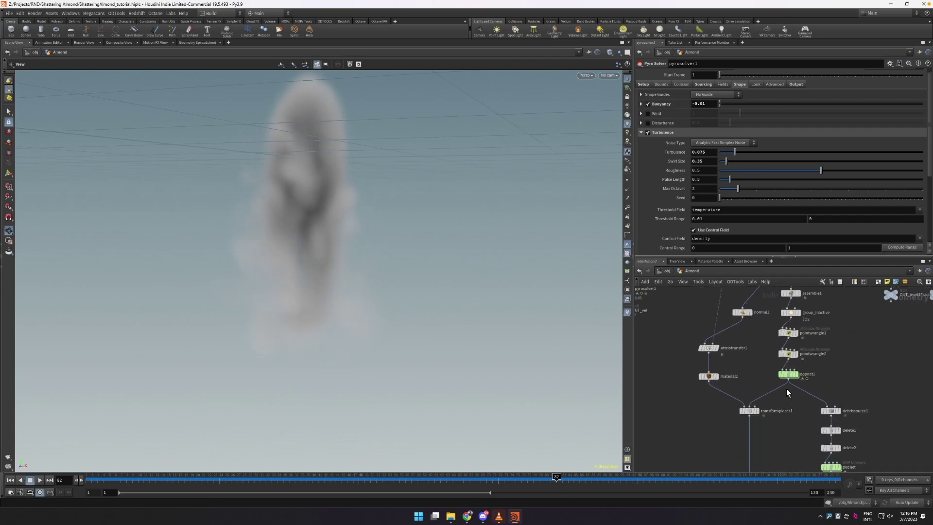
{"action": "double_click", "coordinate": [787, 374]}
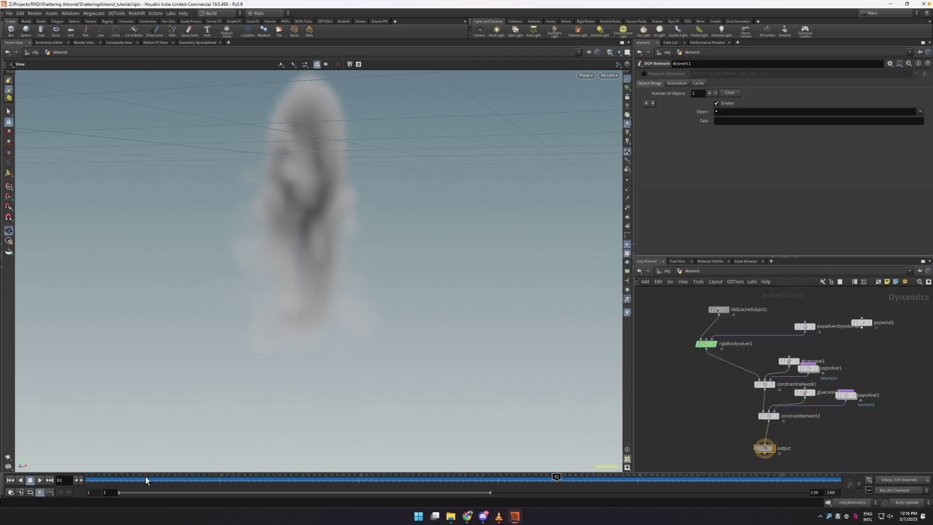
At frame 1, review rigidbodysolver1, popwind1 and popadvectbyvolumes1 (OUT_vel field, velocity scale 0.5).
{"action": "left_click", "coordinate": [91, 477]}
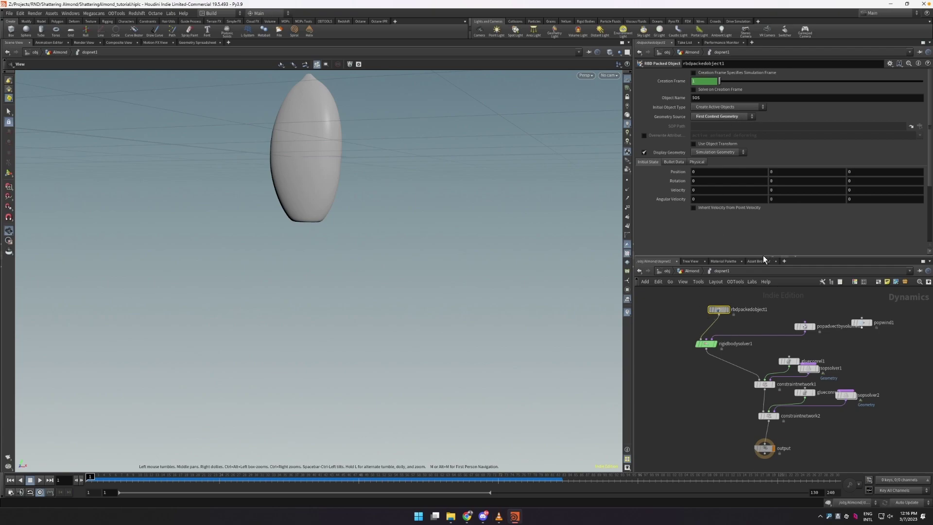
{"action": "left_click", "coordinate": [709, 343]}
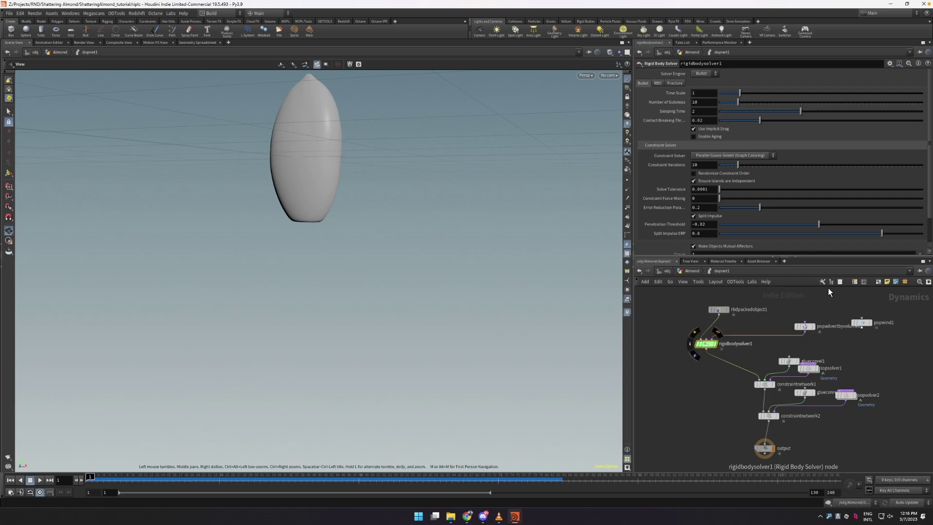
{"action": "scroll", "coordinate": [913, 122], "scroll_direction": "down", "scroll_amount": 1}
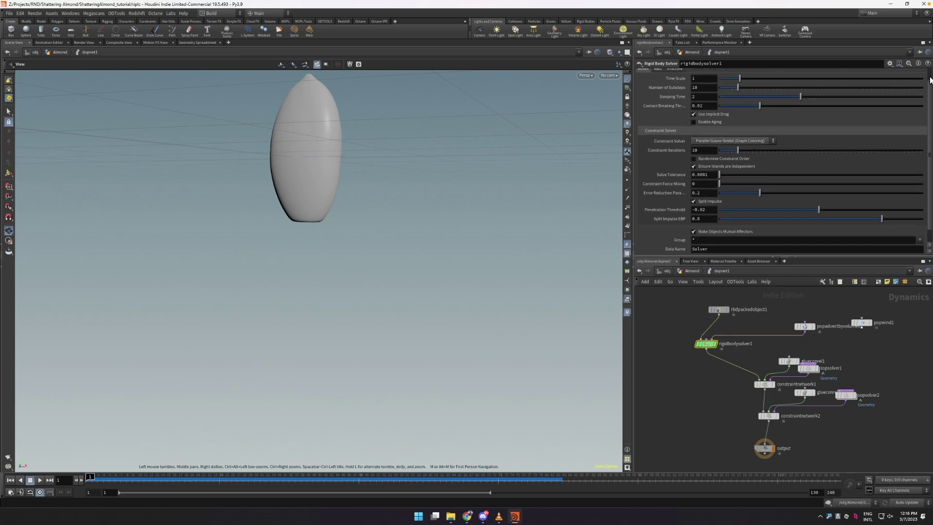
{"action": "scroll", "coordinate": [871, 164], "scroll_direction": "up", "scroll_amount": 1}
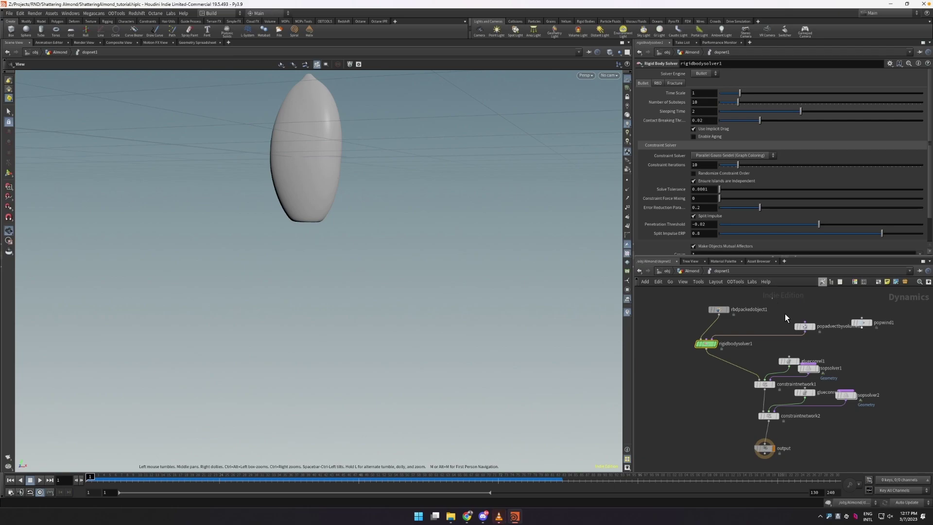
{"action": "left_click_drag", "start_coordinate": [815, 337], "coordinate": [870, 333]}
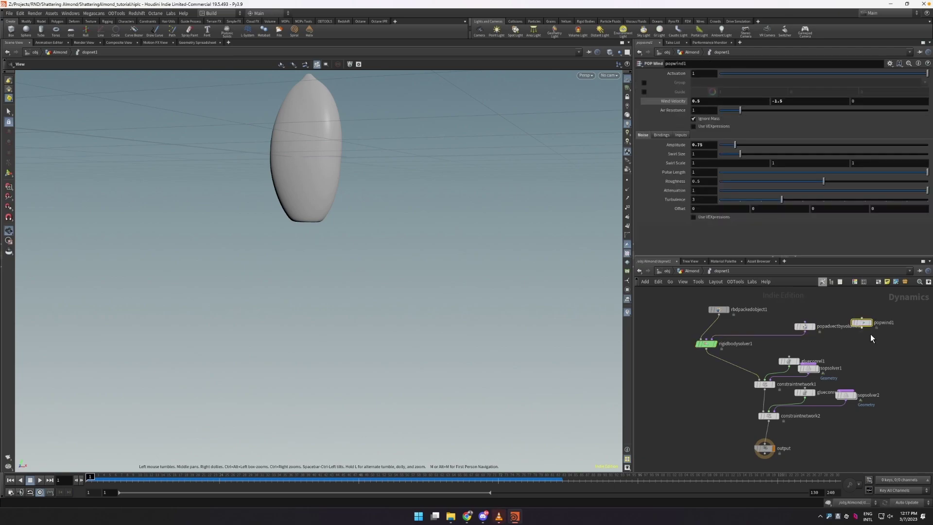
{"action": "left_click", "coordinate": [808, 325]}
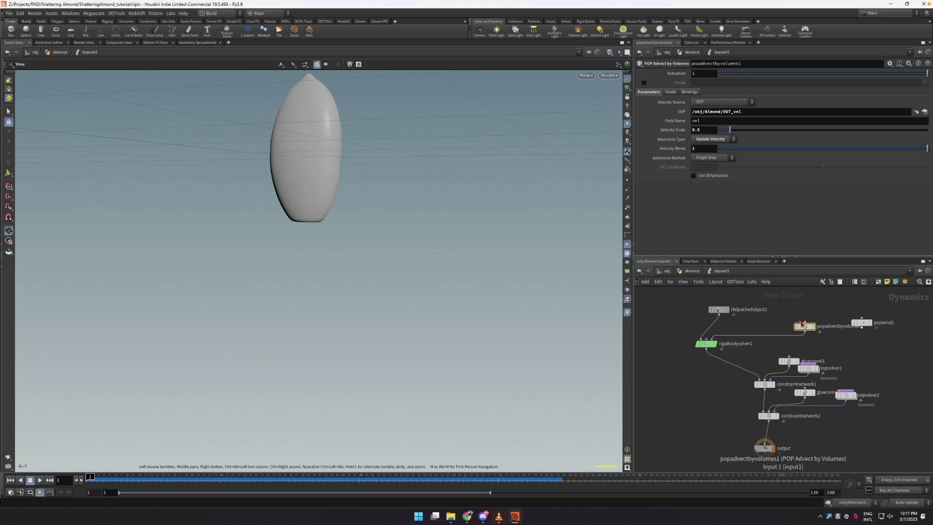
Shift popadvectbyvolumes1 left, keep its Advection Type at Update Velocity, and undo the last move.
{"action": "left_click_drag", "start_coordinate": [805, 328], "coordinate": [776, 325]}
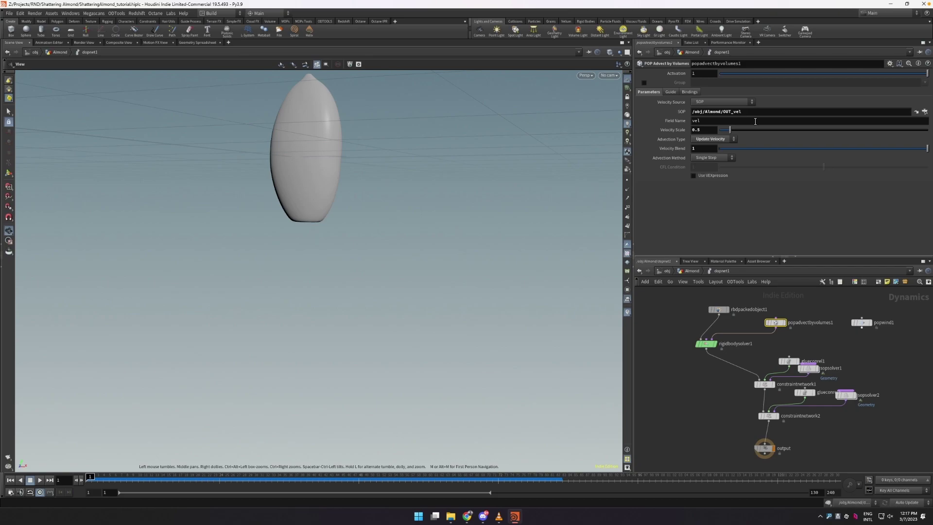
{"action": "left_click", "coordinate": [721, 139]}
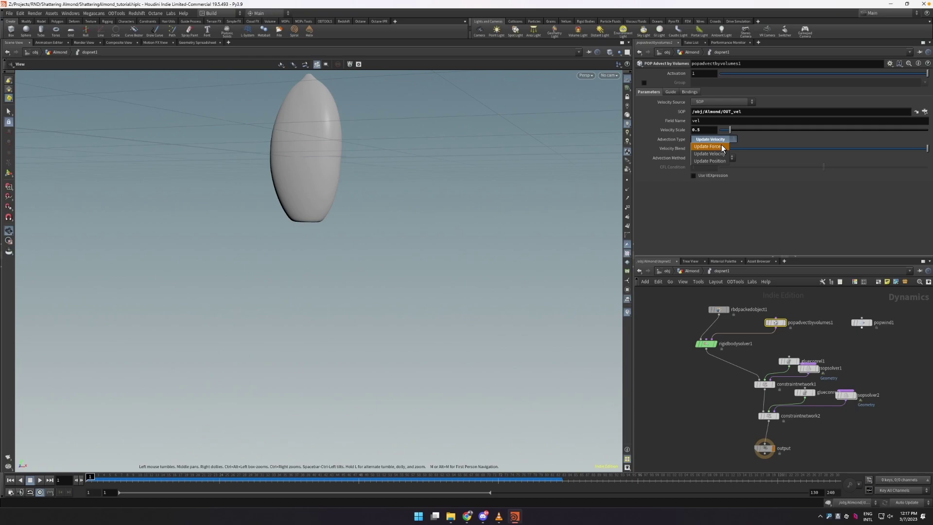
{"action": "key", "text": "Escape"}
{"action": "key", "text": "ctrl+z"}
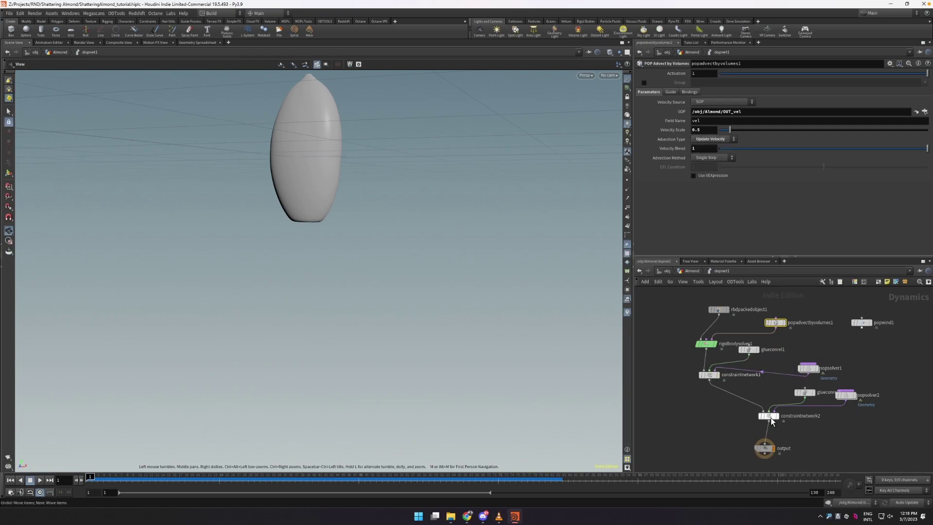
Move constraintnetwork2 left and check both constraint networks' SOP Path sources.
{"action": "left_click_drag", "start_coordinate": [771, 418], "coordinate": [727, 418]}
{"action": "left_click", "coordinate": [710, 375]}
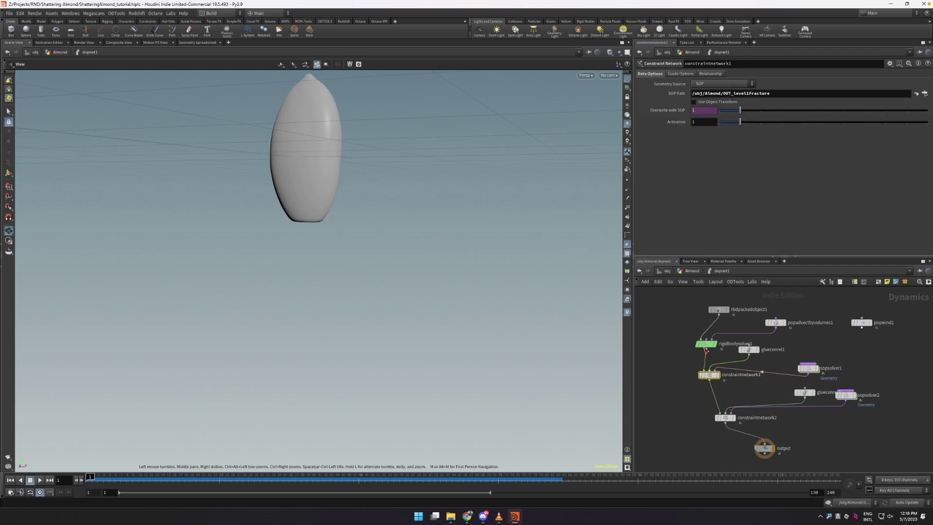
{"action": "left_click", "coordinate": [727, 418]}
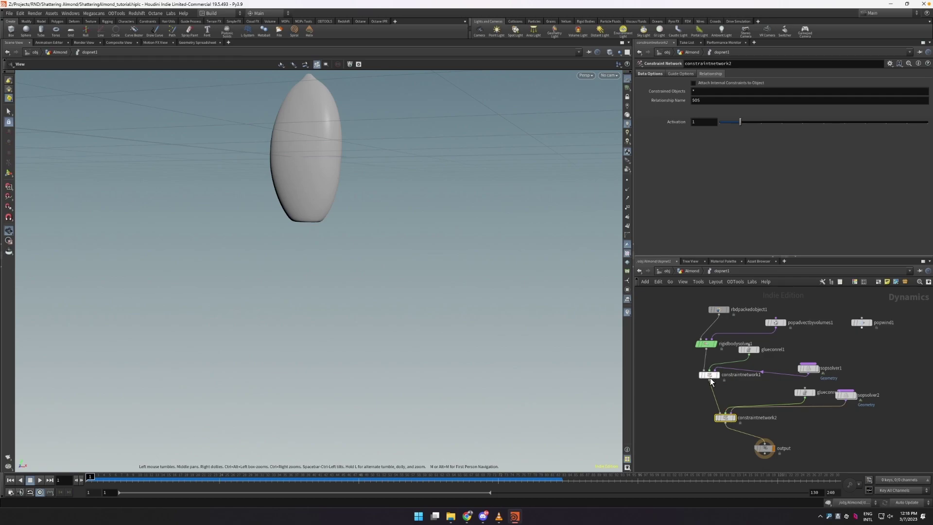
{"action": "left_click", "coordinate": [656, 74]}
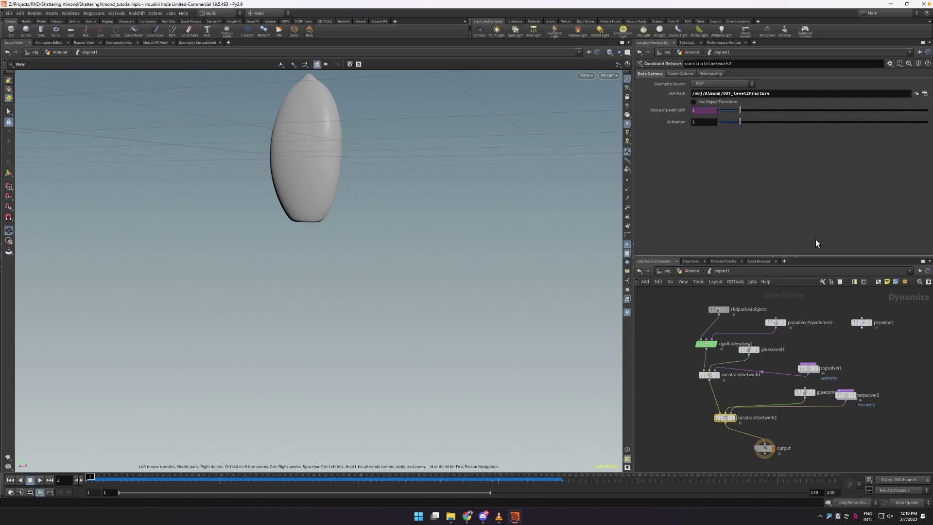
Set glueconrel1's Group to * and return to the Almond network.
{"action": "left_click", "coordinate": [746, 350]}
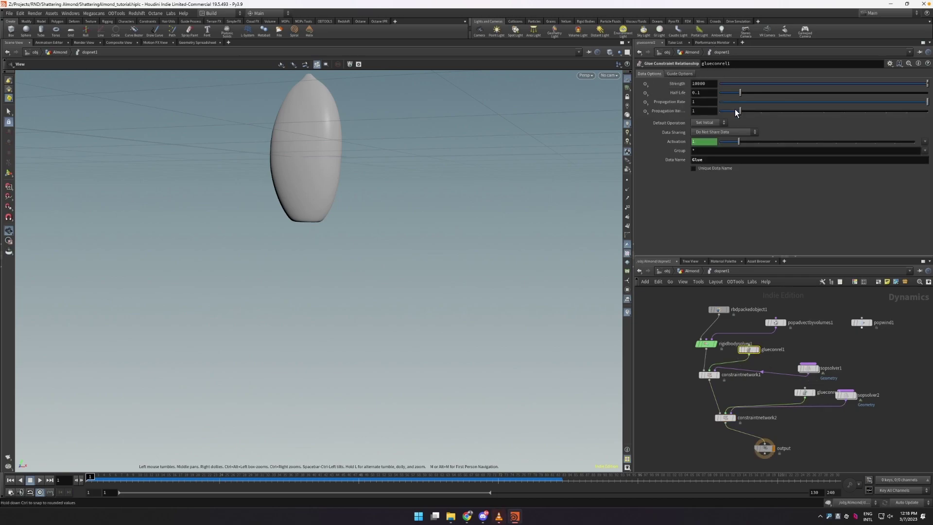
{"action": "left_click", "coordinate": [693, 151]}
{"action": "type", "text": "*"}
{"action": "left_click", "coordinate": [694, 271]}
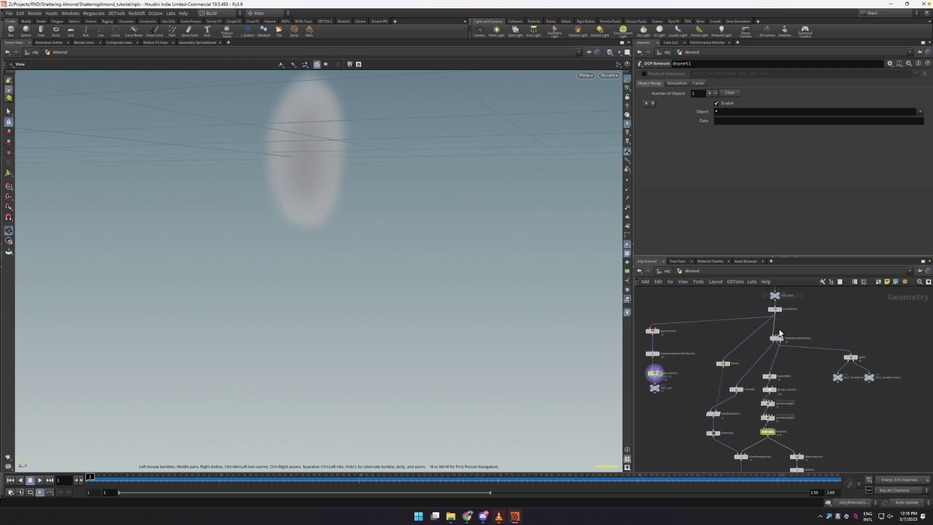
Confirm rbdmaterialfracture1's glue constraint strength is 10000, then dive back into dopnet1.
{"action": "left_click", "coordinate": [777, 338]}
{"action": "left_click", "coordinate": [722, 145]}
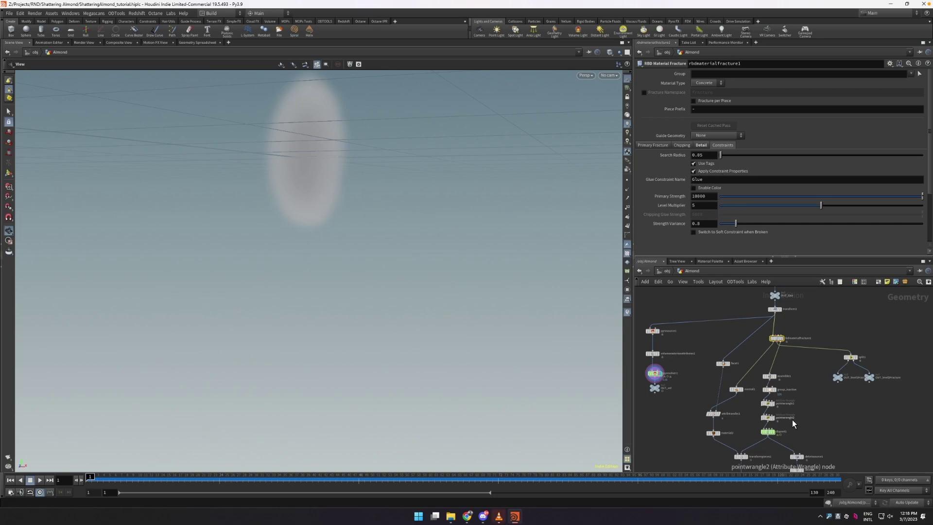
{"action": "middle_click_drag", "start_coordinate": [734, 386], "coordinate": [731, 344]}
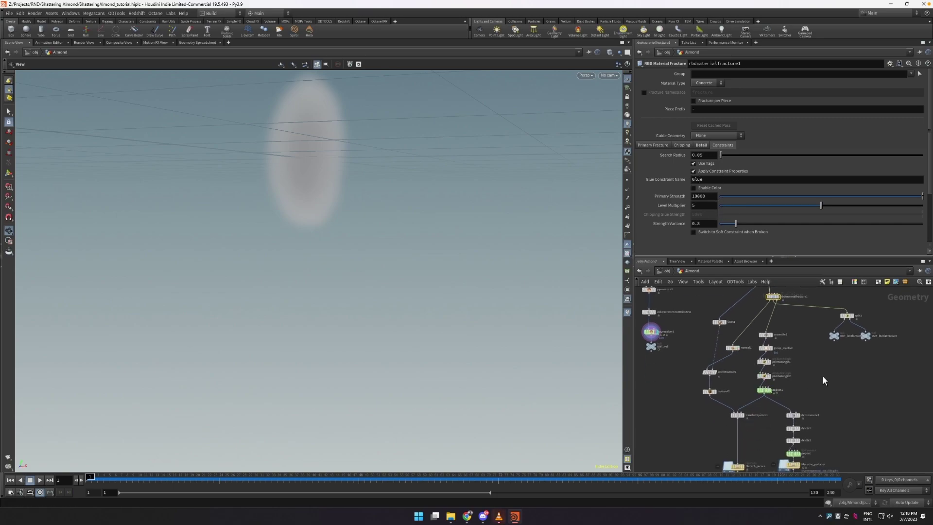
{"action": "scroll", "coordinate": [769, 393], "scroll_direction": "up", "scroll_amount": 1}
{"action": "double_click", "coordinate": [768, 392]}
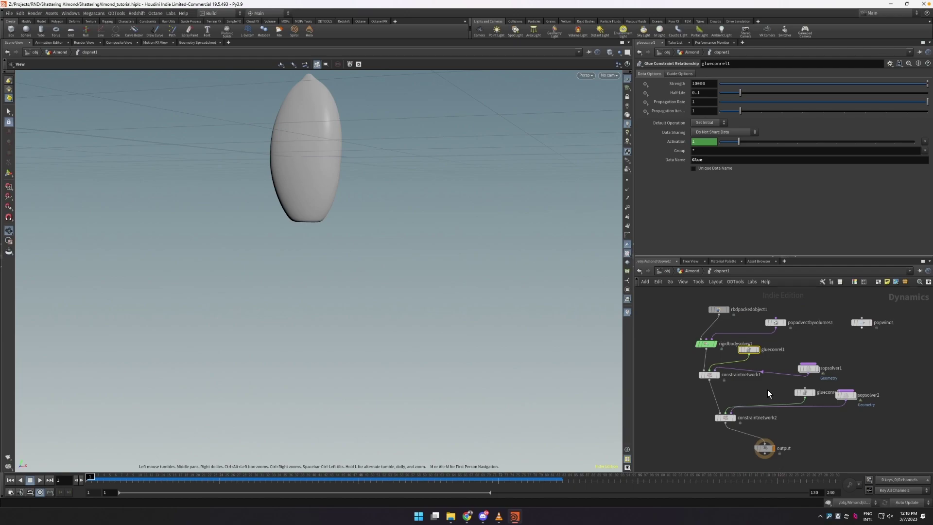
Reposition sopsolver1 and constraintnetwork1, then enter sopsolver1 to view relationship_geometry, delete1 and OUT.
{"action": "left_click_drag", "start_coordinate": [810, 373], "coordinate": [807, 360]}
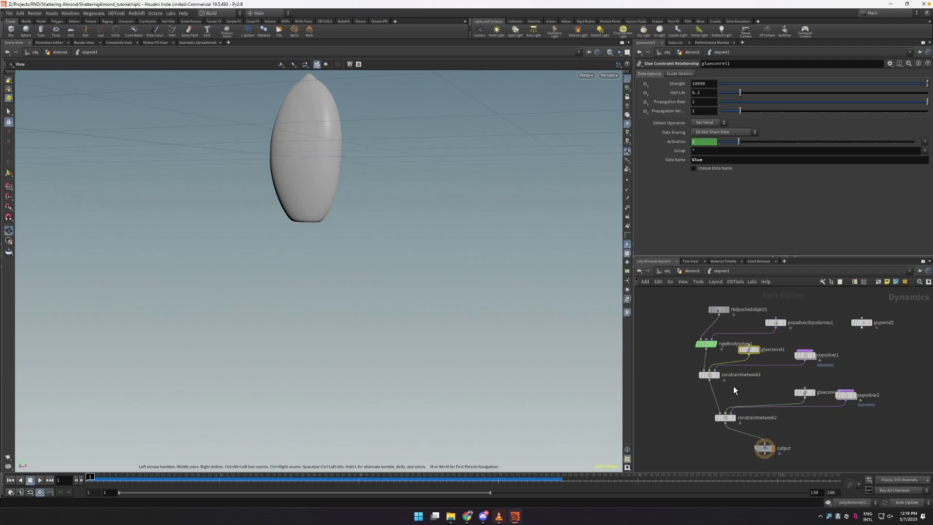
{"action": "left_click_drag", "start_coordinate": [715, 377], "coordinate": [715, 388]}
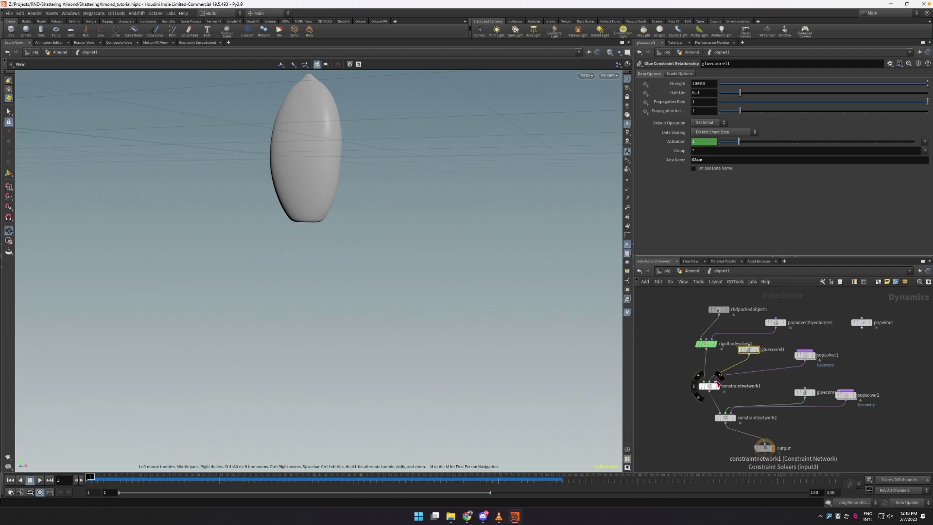
{"action": "double_click", "coordinate": [807, 357]}
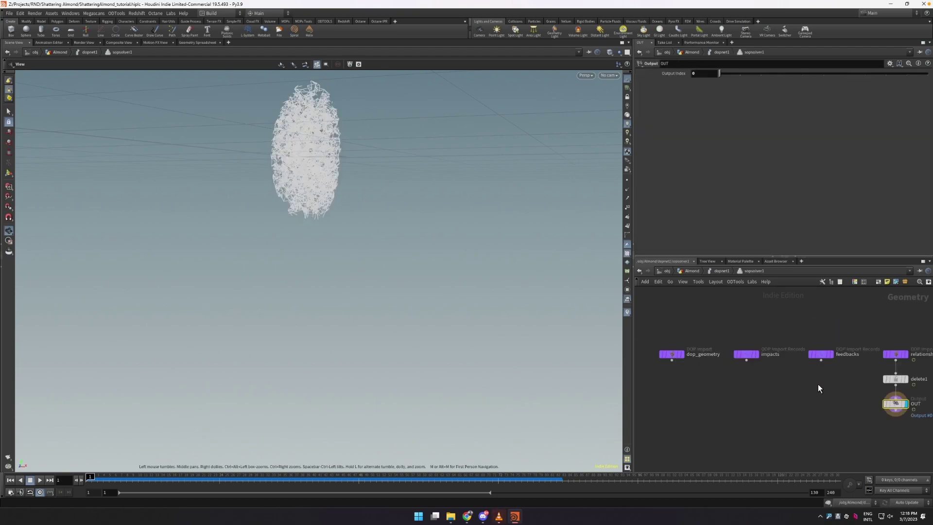
{"action": "middle_click_drag", "start_coordinate": [858, 396], "coordinate": [782, 400]}
{"action": "scroll", "coordinate": [861, 368], "scroll_direction": "up", "scroll_amount": 2}
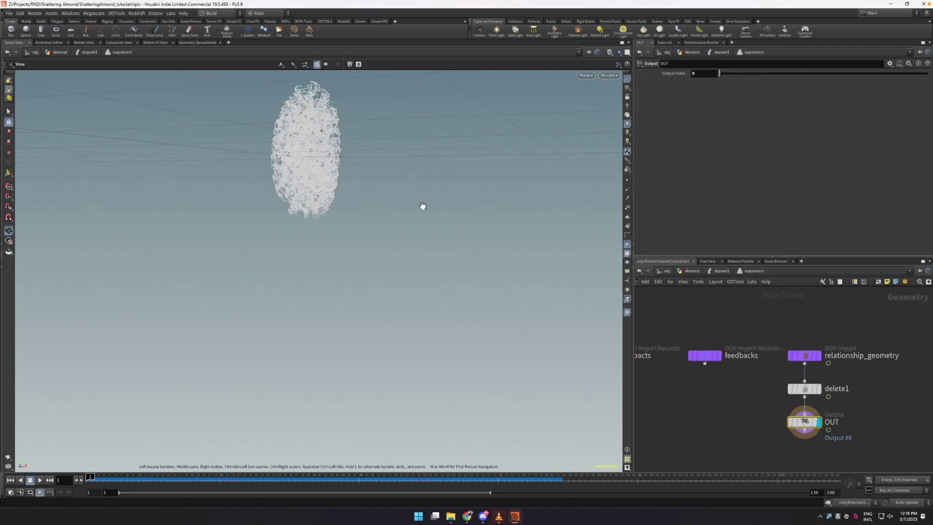
{"action": "left_click_drag", "start_coordinate": [422, 205], "coordinate": [293, 206]}
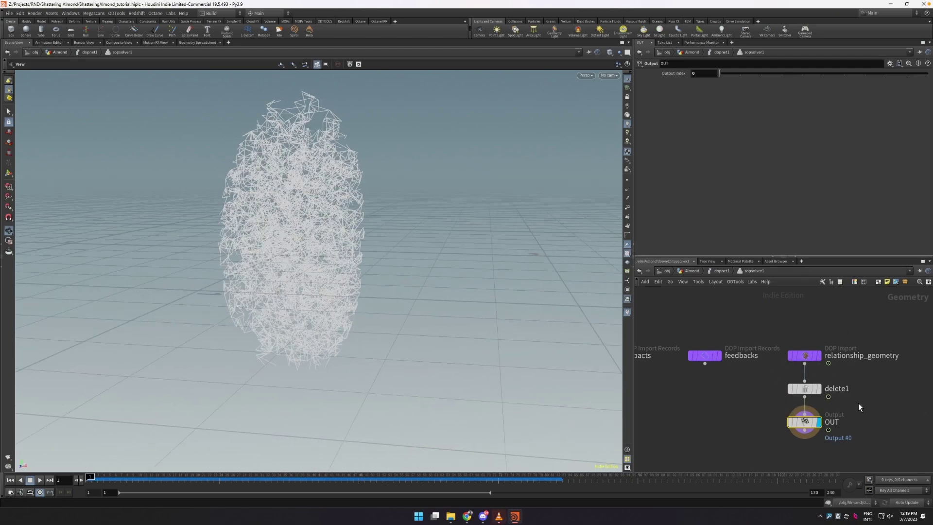
Watch sopsolver1's delete1 Center value animate across frames, then return to dopnet1.
{"action": "left_click", "coordinate": [803, 389]}
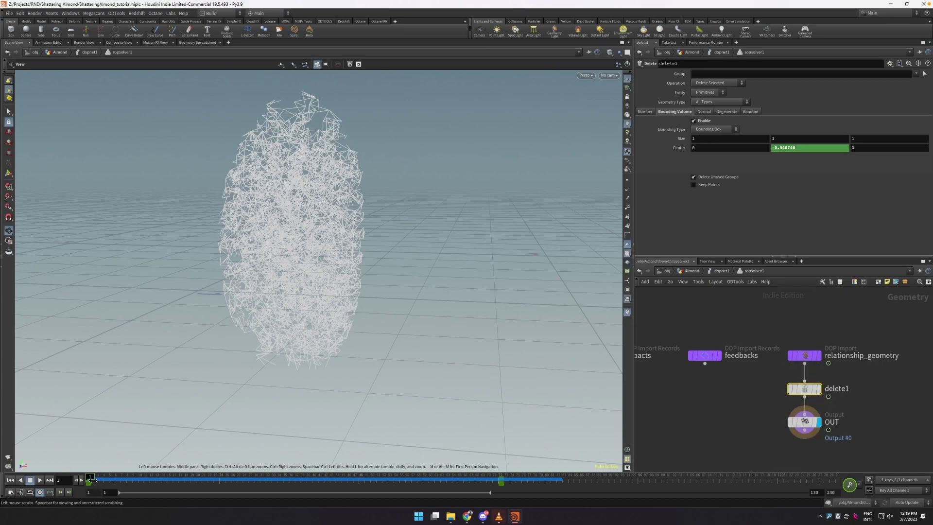
{"action": "mouse_move", "coordinate": [92, 480]}
{"action": "left_mouse_down"}
{"action": "mouse_move", "coordinate": [355, 502]}
{"action": "mouse_move", "coordinate": [403, 491]}
{"action": "mouse_move", "coordinate": [653, 490]}
{"action": "mouse_move", "coordinate": [89, 492]}
{"action": "left_mouse_up"}
{"action": "left_click", "coordinate": [722, 270]}
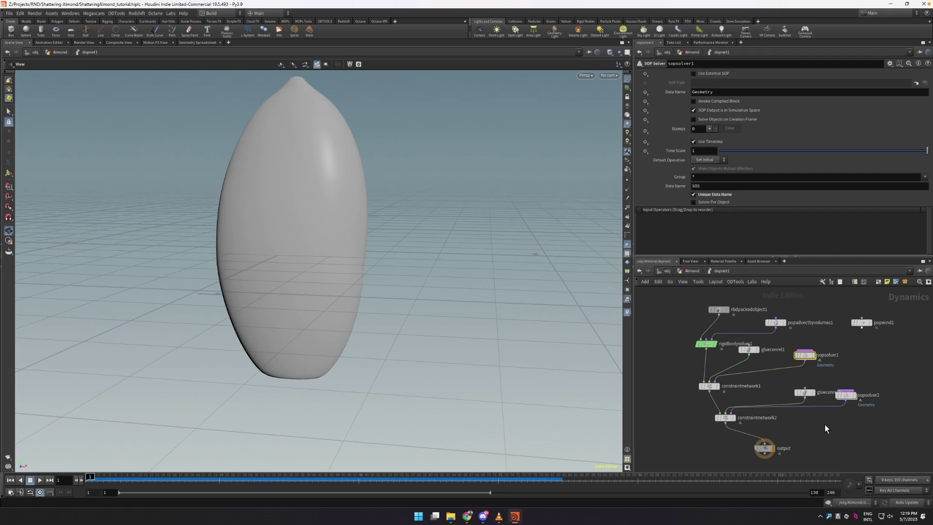
Inspect sopsolver2's delete1 at frame 36, then go back up to dopnet1.
{"action": "double_click", "coordinate": [844, 394]}
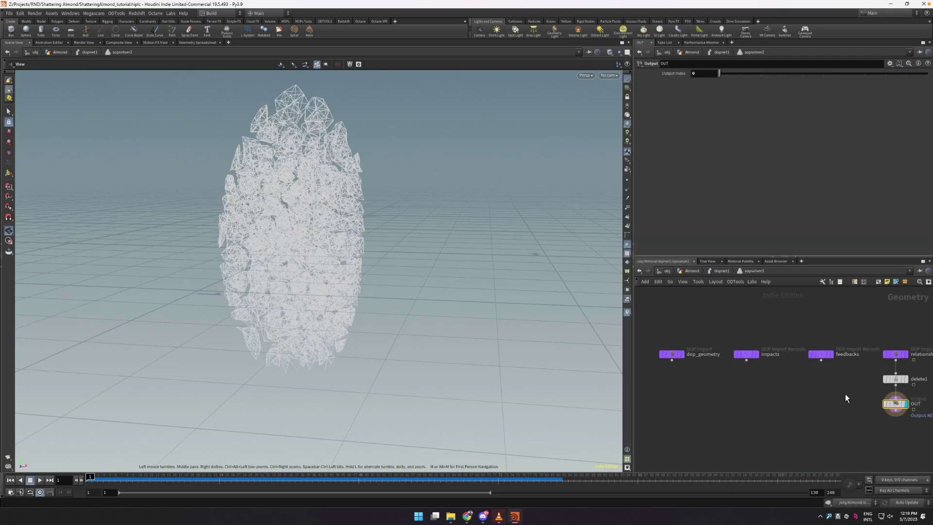
{"action": "left_click", "coordinate": [794, 386]}
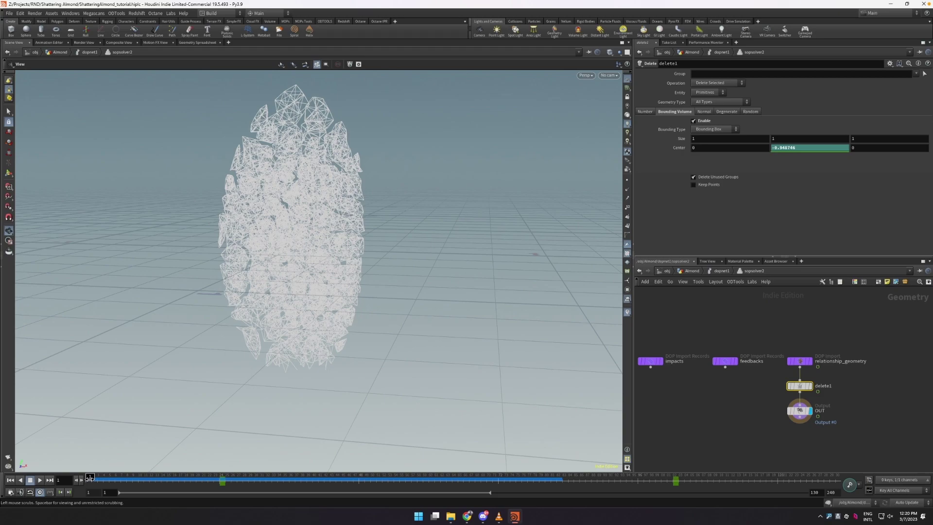
{"action": "left_click_drag", "start_coordinate": [90, 478], "coordinate": [289, 478]}
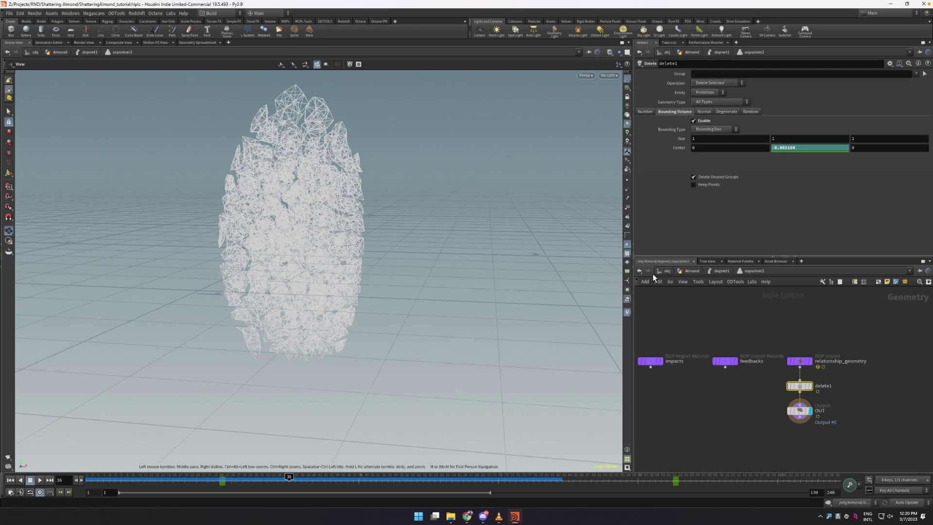
{"action": "left_click", "coordinate": [709, 271]}
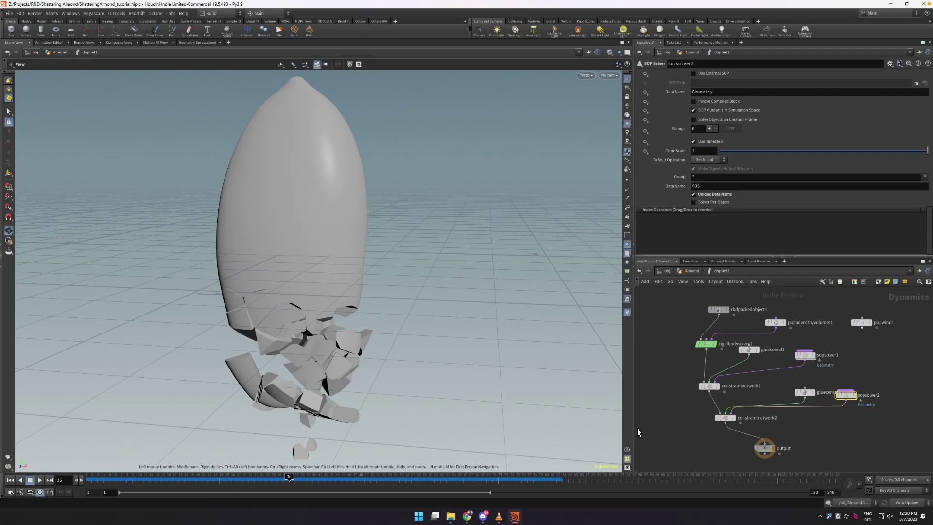
Move the output node lower, play the shatter from the start, and scrub frames 55–70.
{"action": "left_click_drag", "start_coordinate": [764, 448], "coordinate": [732, 455]}
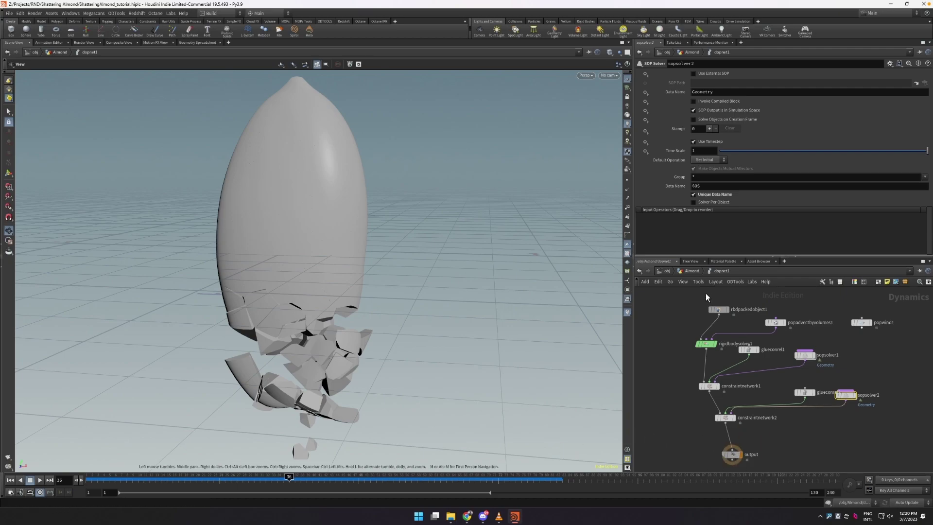
{"action": "left_click", "coordinate": [10, 479]}
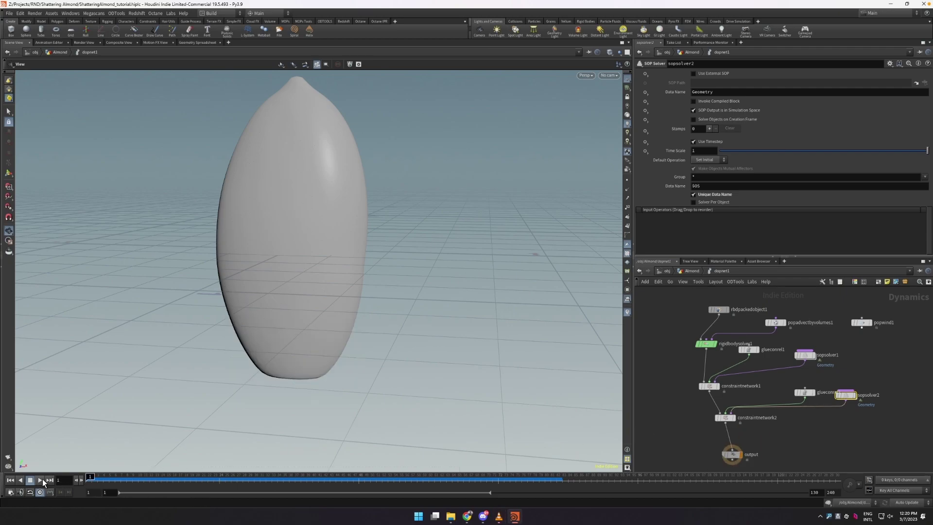
{"action": "left_click", "coordinate": [40, 479]}
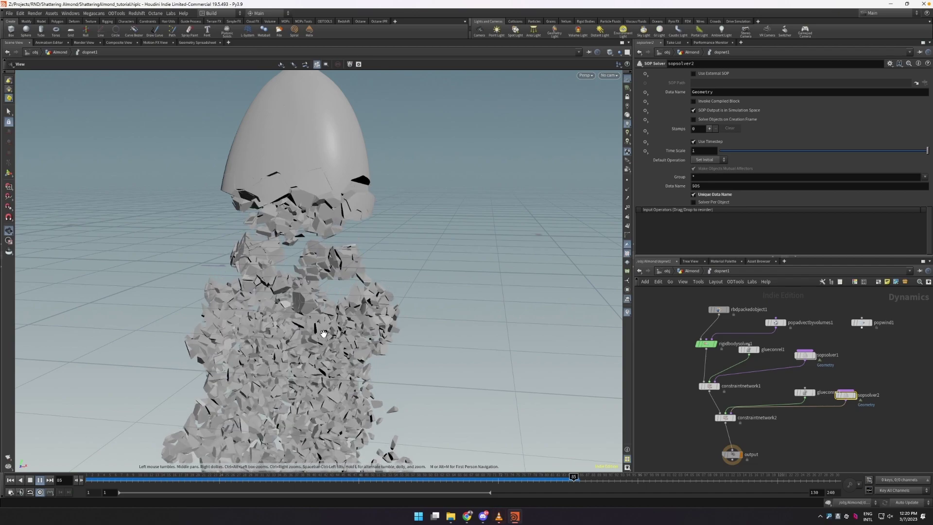
{"action": "left_click", "coordinate": [103, 480]}
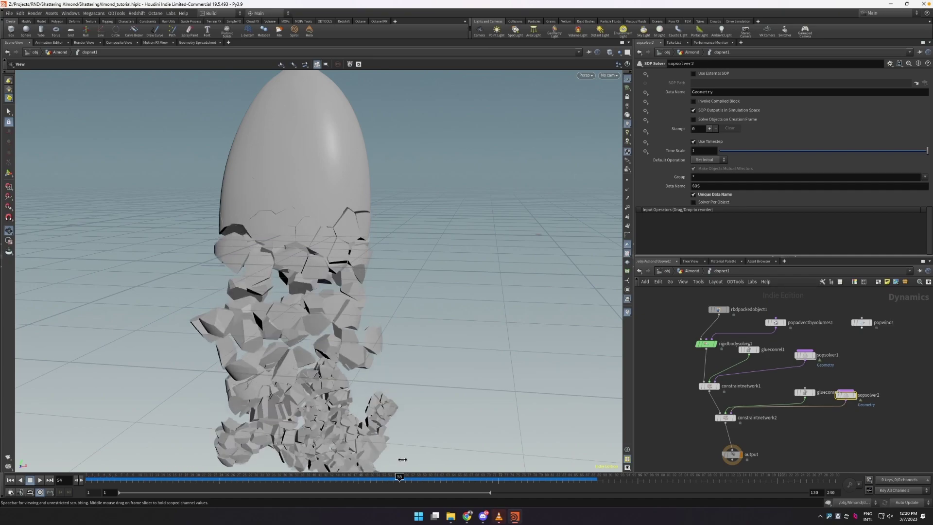
{"action": "mouse_move", "coordinate": [403, 459]}
{"action": "left_mouse_down"}
{"action": "mouse_move", "coordinate": [442, 479]}
{"action": "mouse_move", "coordinate": [503, 480]}
{"action": "left_mouse_up"}
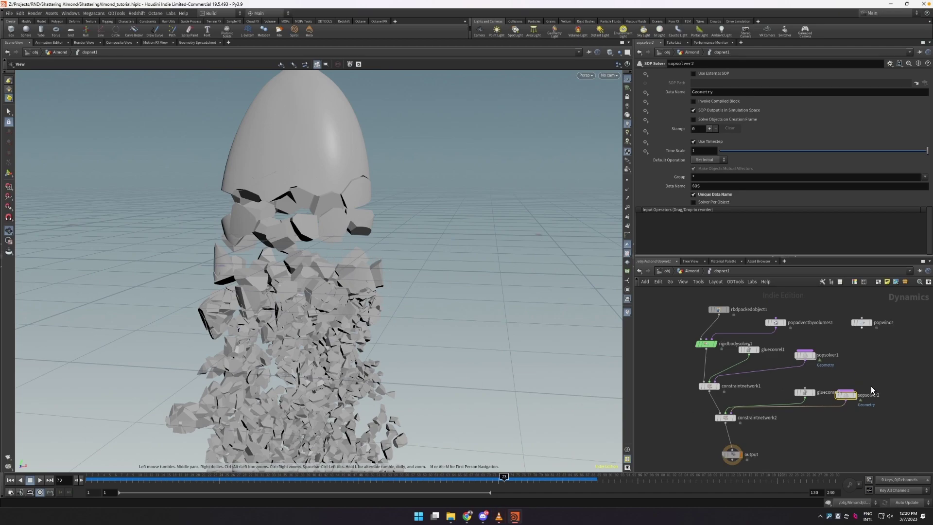
Briefly enter sopsolver2, then return to the Almond network near facet1.
{"action": "double_click", "coordinate": [850, 395]}
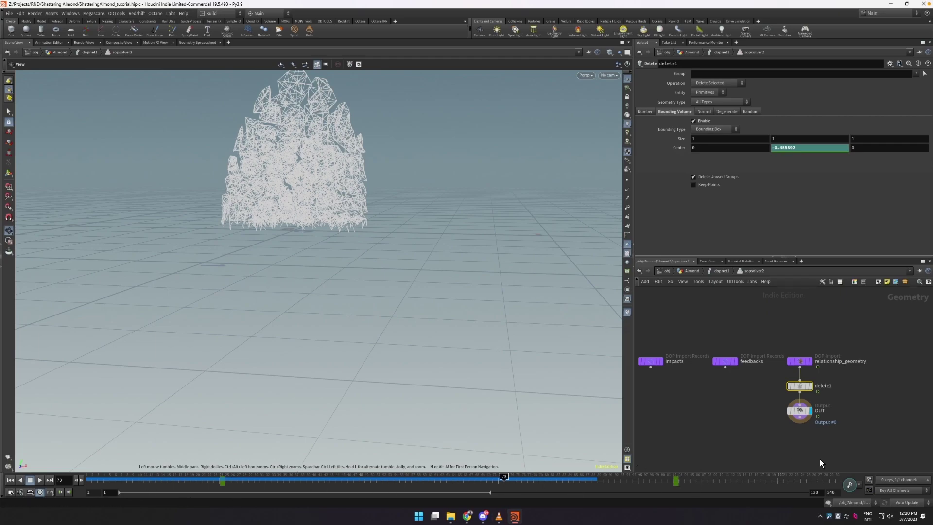
{"action": "left_click", "coordinate": [717, 271]}
{"action": "left_click", "coordinate": [690, 271]}
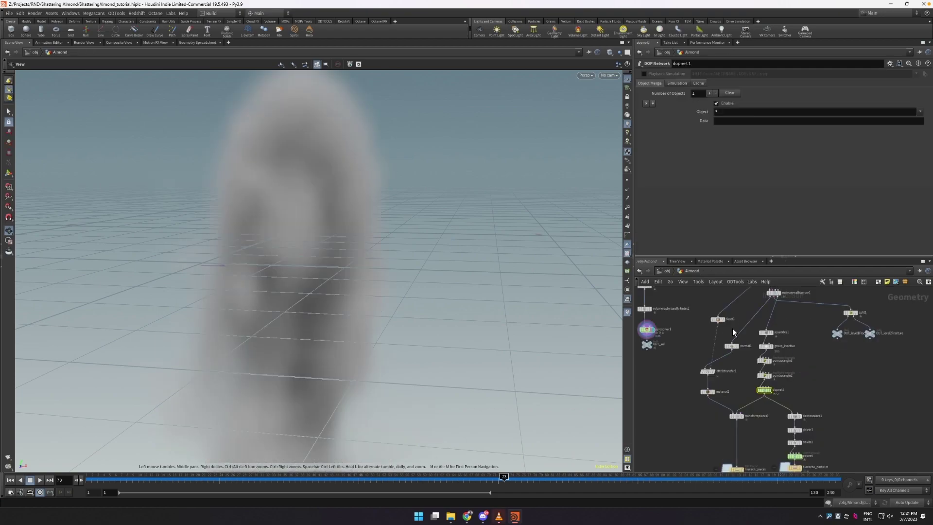
{"action": "middle_click_drag", "start_coordinate": [747, 430], "coordinate": [727, 470]}
Display facet1 and wire it into normal1, viewing the almond's pointed tip.
{"action": "left_click", "coordinate": [696, 358]}
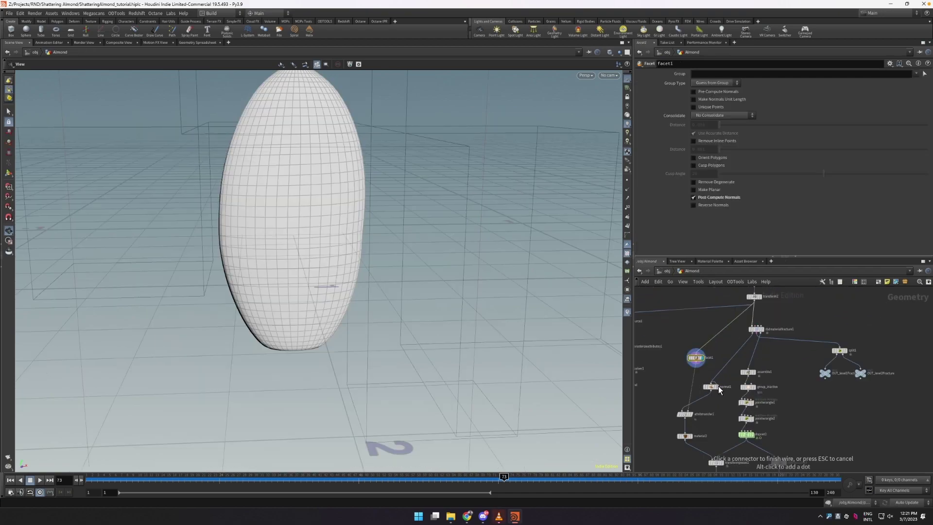
{"action": "left_click", "coordinate": [718, 386]}
{"action": "left_click", "coordinate": [720, 386]}
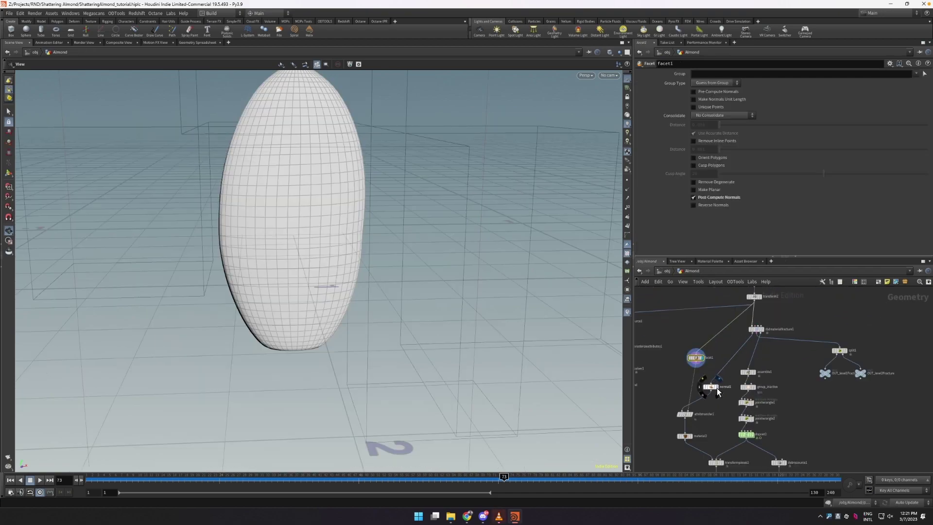
{"action": "left_click_drag", "start_coordinate": [470, 225], "coordinate": [287, 164]}
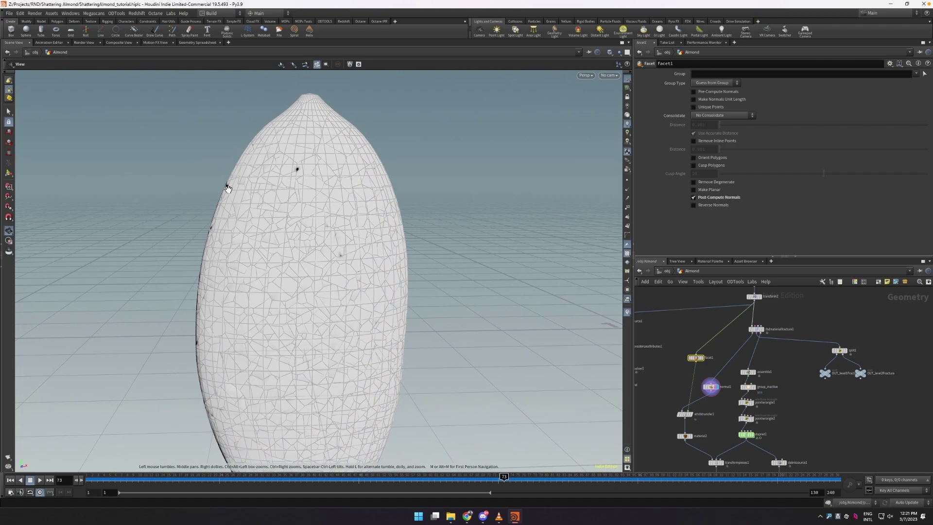
Compare the fractured almond from attribtransfer1 with the unfractured transform1 result.
{"action": "left_click", "coordinate": [693, 414]}
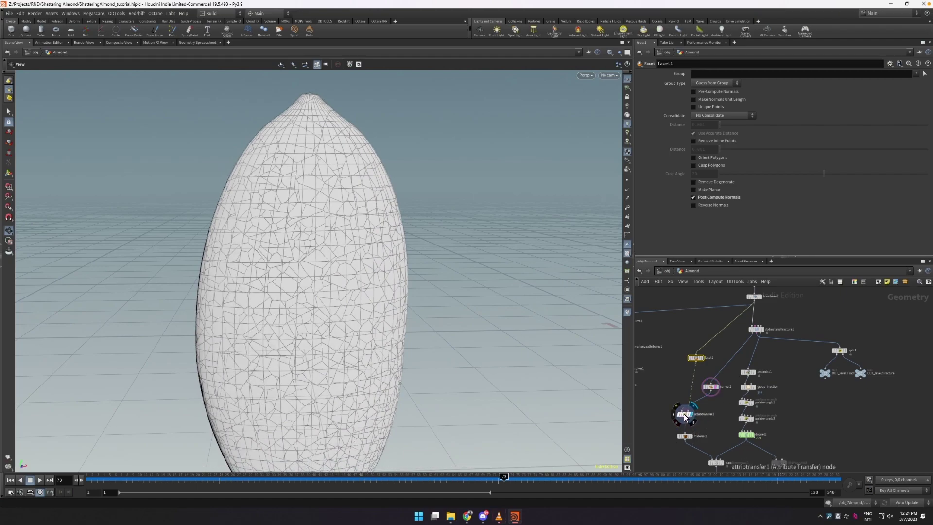
{"action": "left_click", "coordinate": [687, 415]}
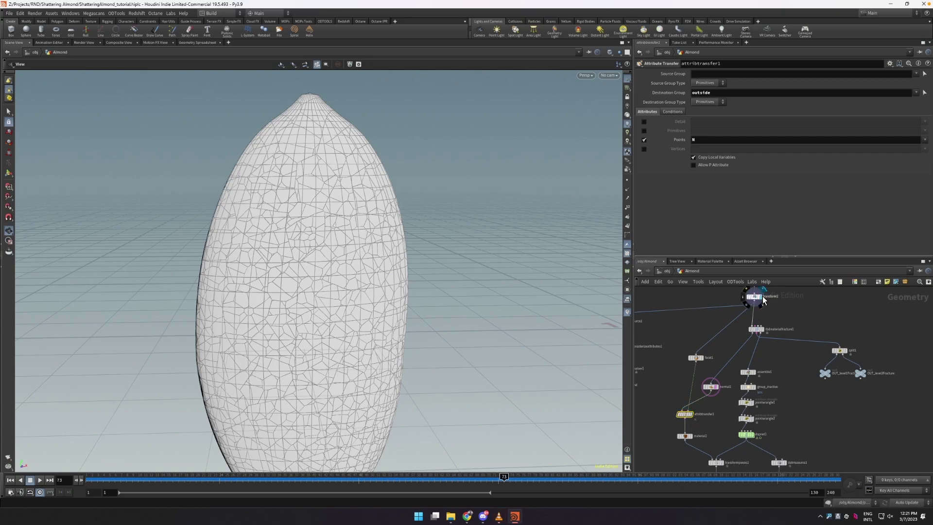
{"action": "left_click", "coordinate": [762, 296]}
{"action": "left_click", "coordinate": [692, 413]}
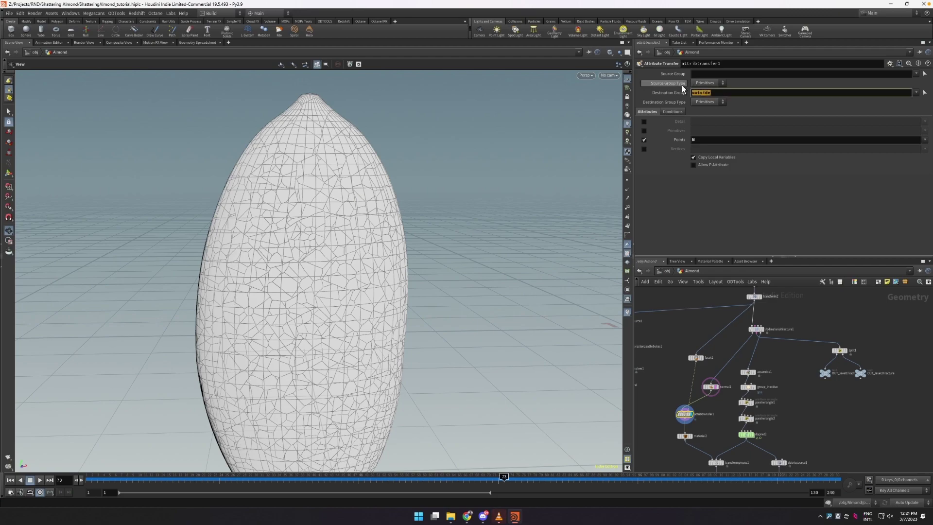
{"action": "scroll", "coordinate": [191, 249], "scroll_direction": "up", "scroll_amount": 3}
{"action": "scroll", "coordinate": [350, 282], "scroll_direction": "up", "scroll_amount": 1}
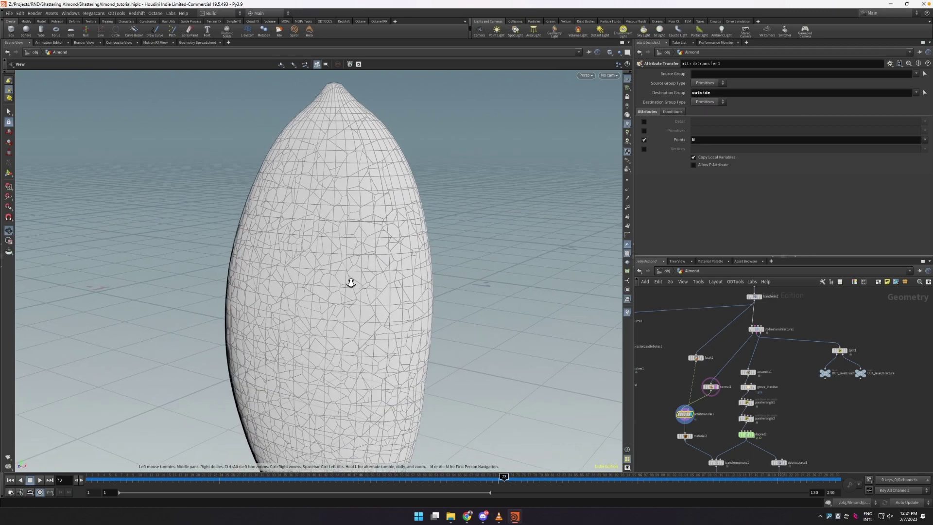
{"action": "scroll", "coordinate": [377, 388], "scroll_direction": "up", "scroll_amount": 2}
{"action": "scroll", "coordinate": [379, 378], "scroll_direction": "down", "scroll_amount": 4}
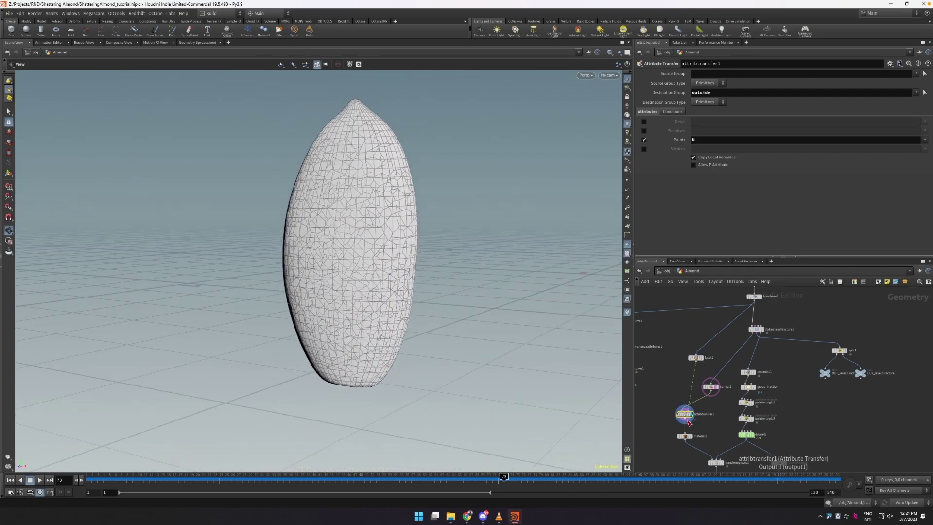
Check normal1, material2's Interior material on the inside group, and rbdmaterialfracture1's glue settings.
{"action": "left_click", "coordinate": [711, 387]}
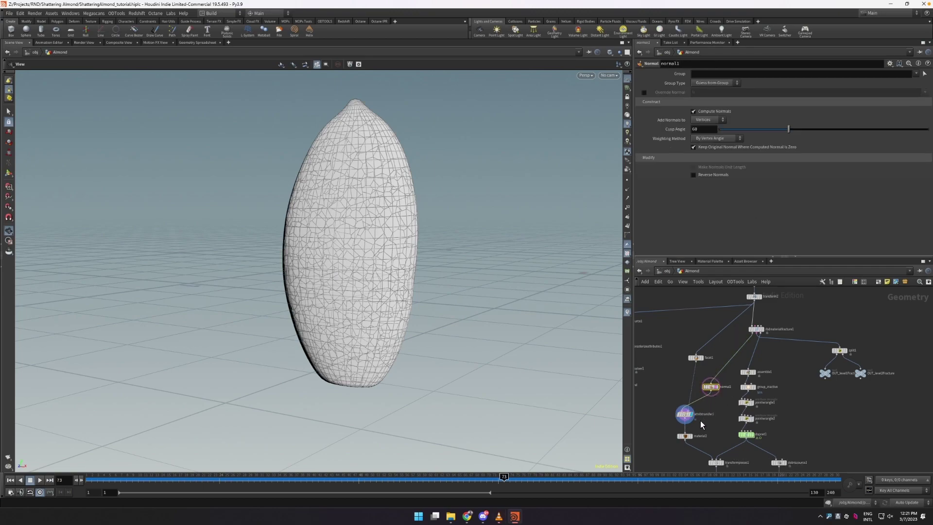
{"action": "left_click", "coordinate": [685, 436]}
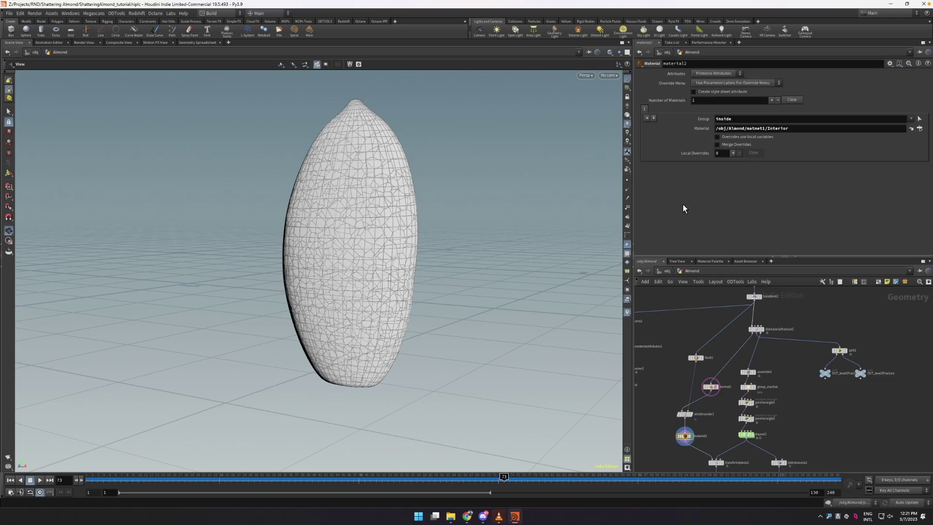
{"action": "triple_click", "coordinate": [888, 131]}
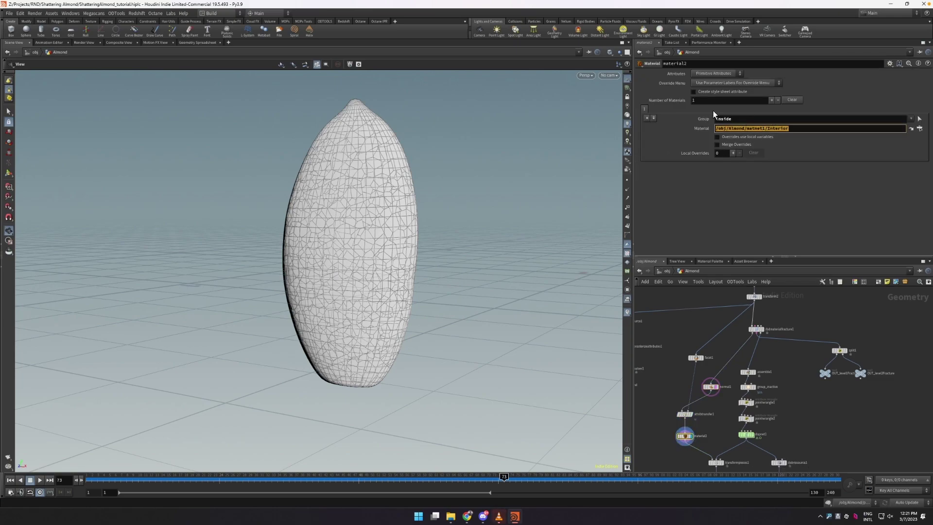
{"action": "double_click", "coordinate": [742, 121]}
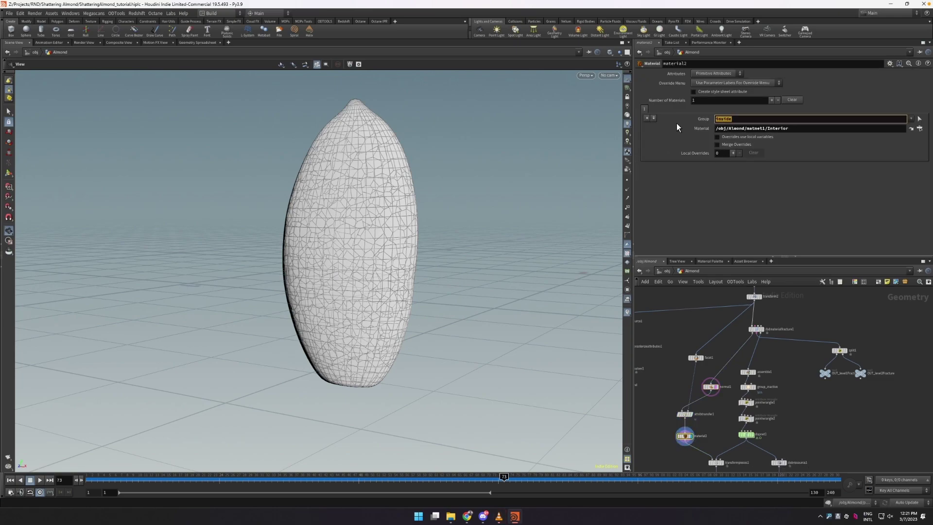
{"action": "left_click", "coordinate": [757, 330]}
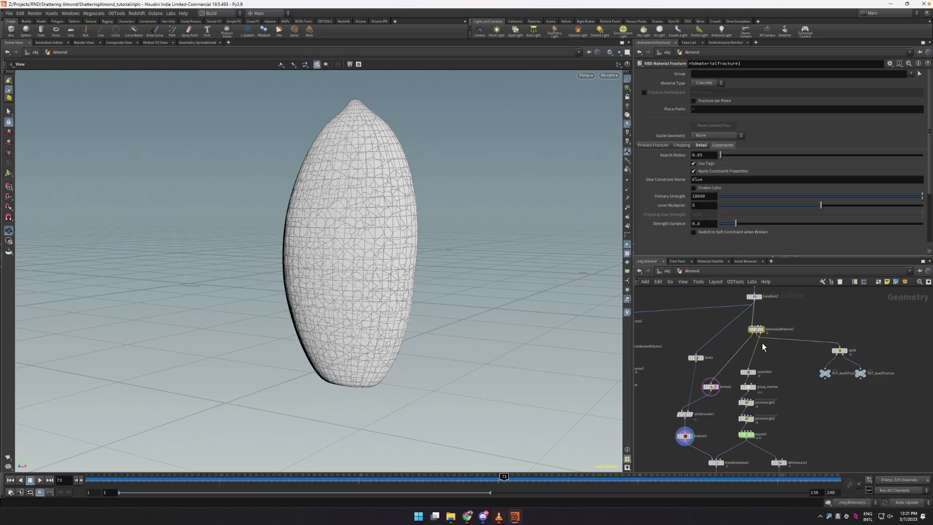
Review the fracture node info, the transformpieces1 result, and dopnet1's settings.
{"action": "middle_click", "coordinate": [756, 331]}
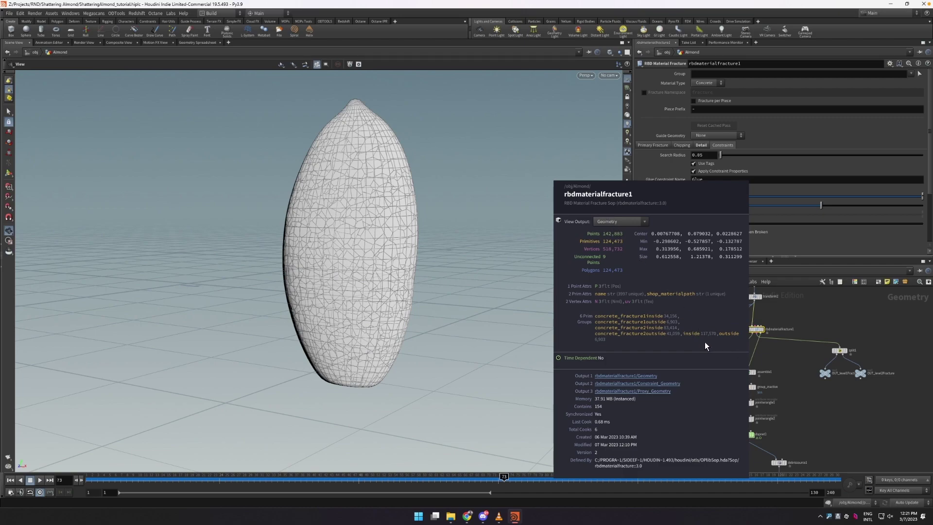
{"action": "middle_click_drag", "start_coordinate": [754, 339], "coordinate": [646, 381]}
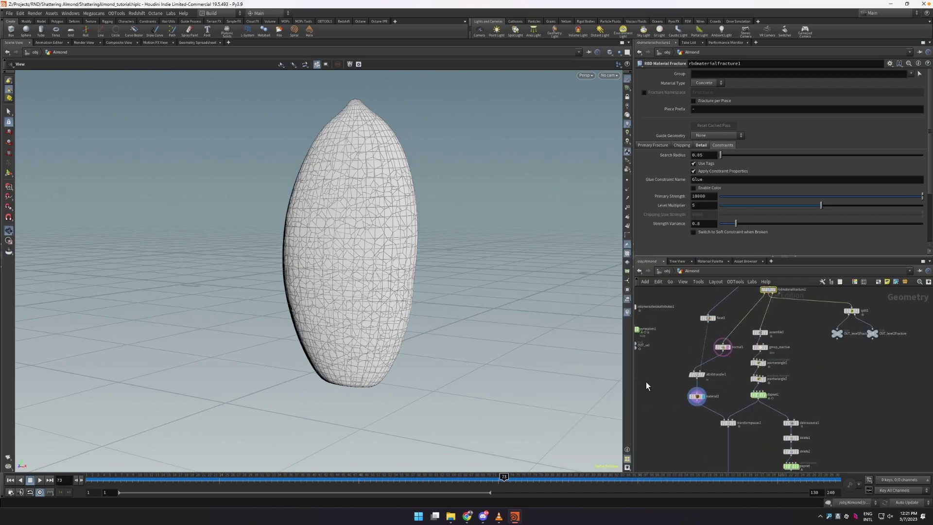
{"action": "left_click", "coordinate": [729, 424]}
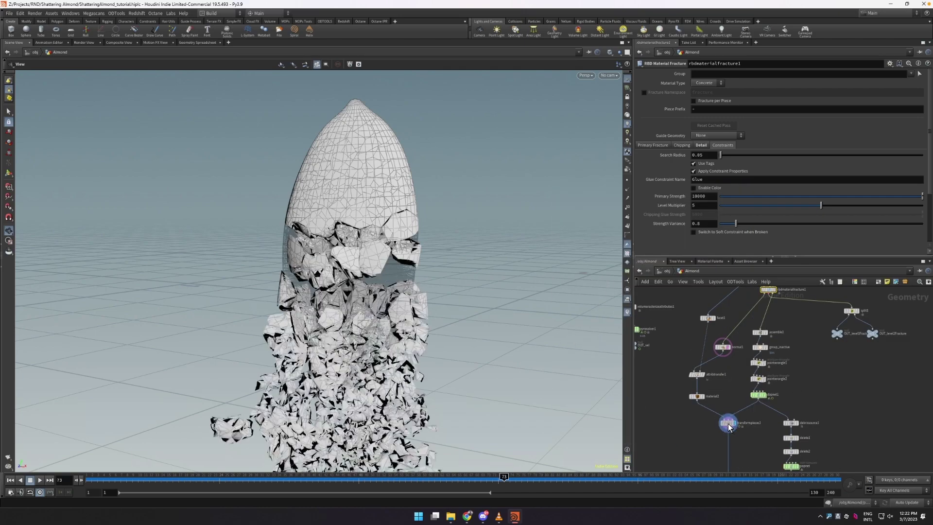
{"action": "mouse_move", "coordinate": [728, 428]}
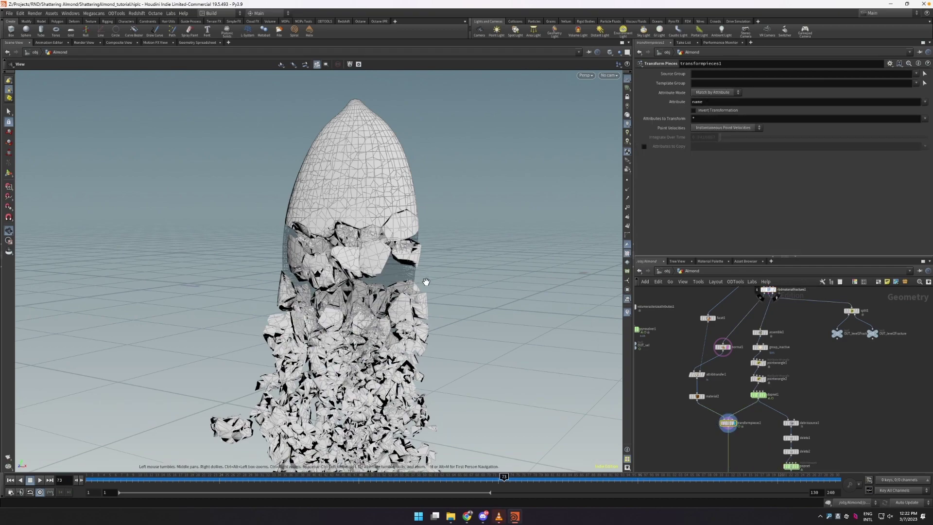
{"action": "left_click_drag", "start_coordinate": [424, 339], "coordinate": [455, 331]}
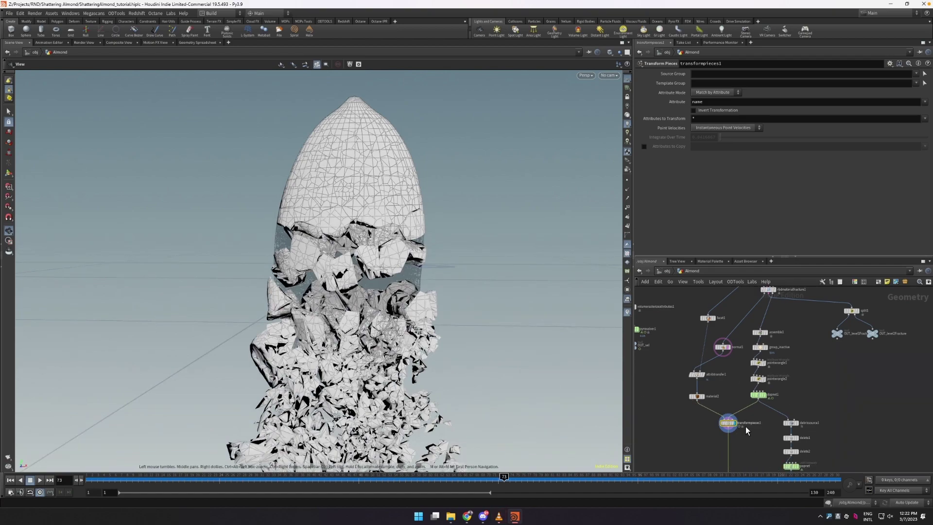
{"action": "left_click", "coordinate": [758, 395]}
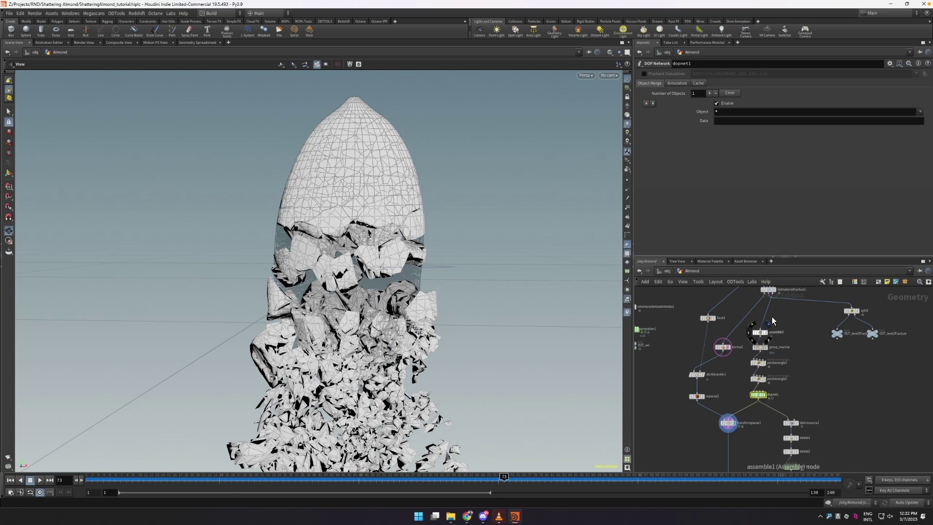
{"action": "left_click", "coordinate": [727, 422]}
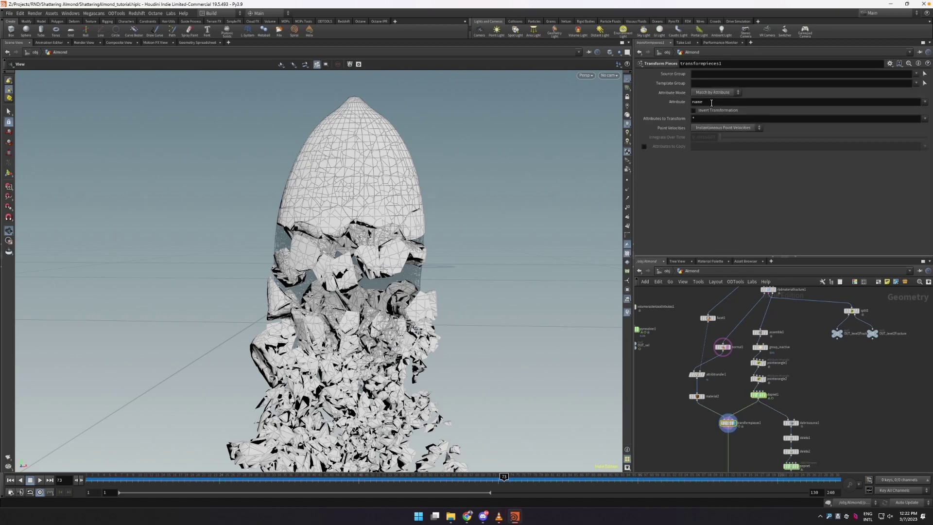
Display filecach_pieces, loading ShatteringAlmond_v001 from $HIP/geo for frames 1–240.
{"action": "middle_click_drag", "start_coordinate": [713, 417], "coordinate": [702, 386]}
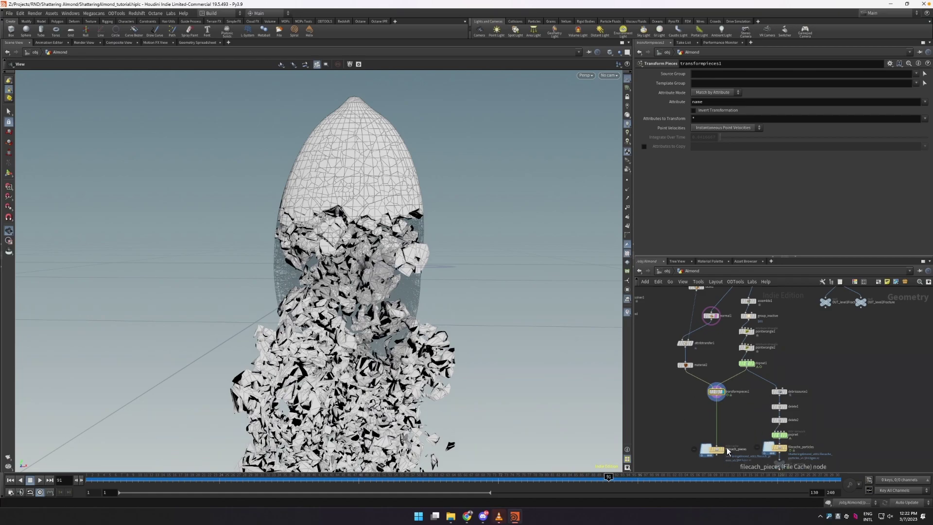
{"action": "middle_click_drag", "start_coordinate": [727, 447], "coordinate": [738, 388]}
{"action": "scroll", "coordinate": [739, 389], "scroll_direction": "up", "scroll_amount": 3}
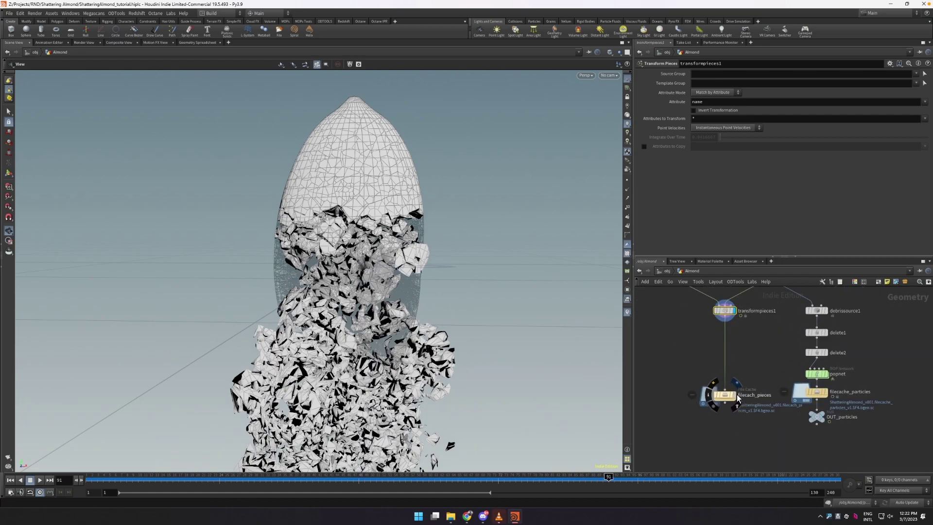
{"action": "left_click", "coordinate": [733, 395]}
{"action": "left_click", "coordinate": [727, 396]}
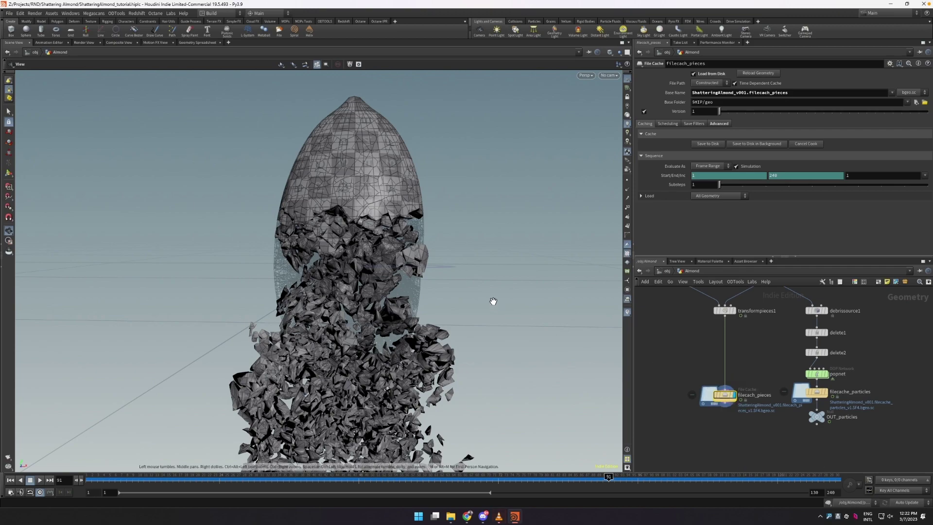
{"action": "middle_click_drag", "start_coordinate": [856, 334], "coordinate": [770, 344]}
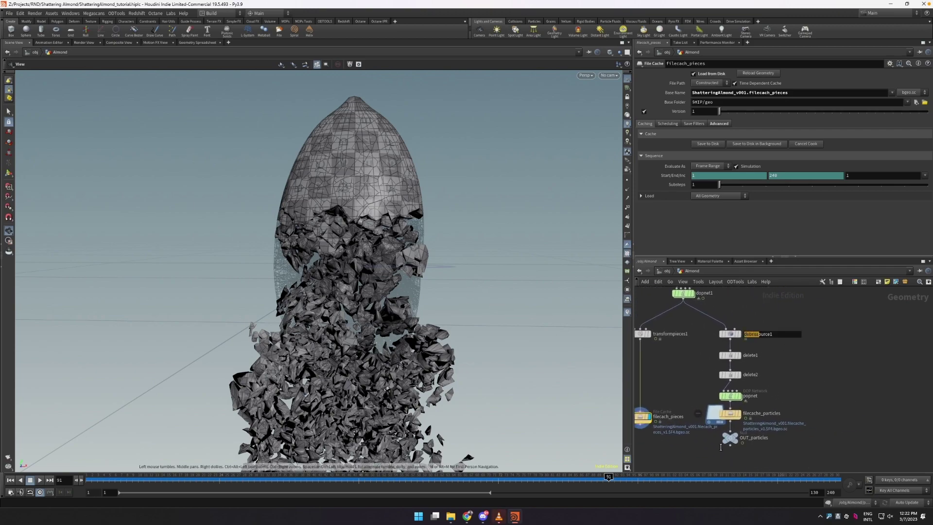
{"action": "mouse_move", "coordinate": [737, 338]}
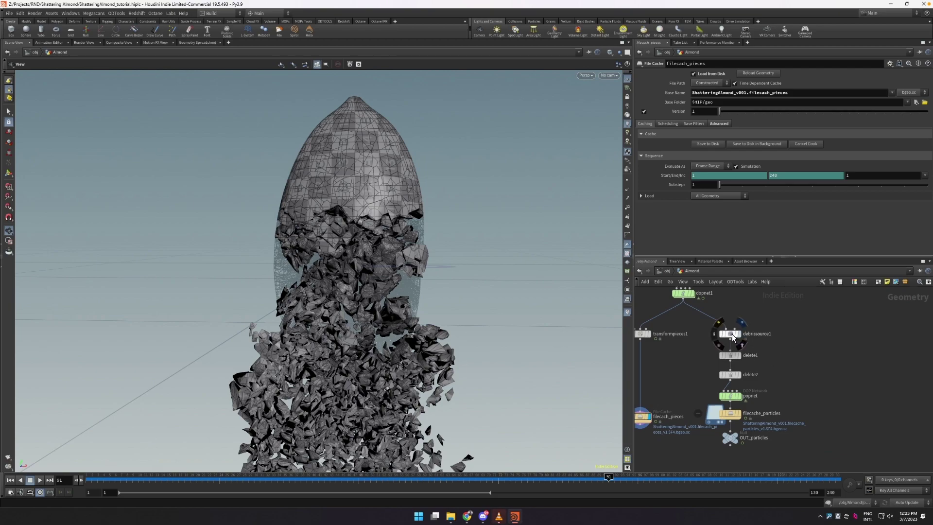
Display debrissource1's points and review its Scatter and Attributes parameters.
{"action": "left_click", "coordinate": [731, 333]}
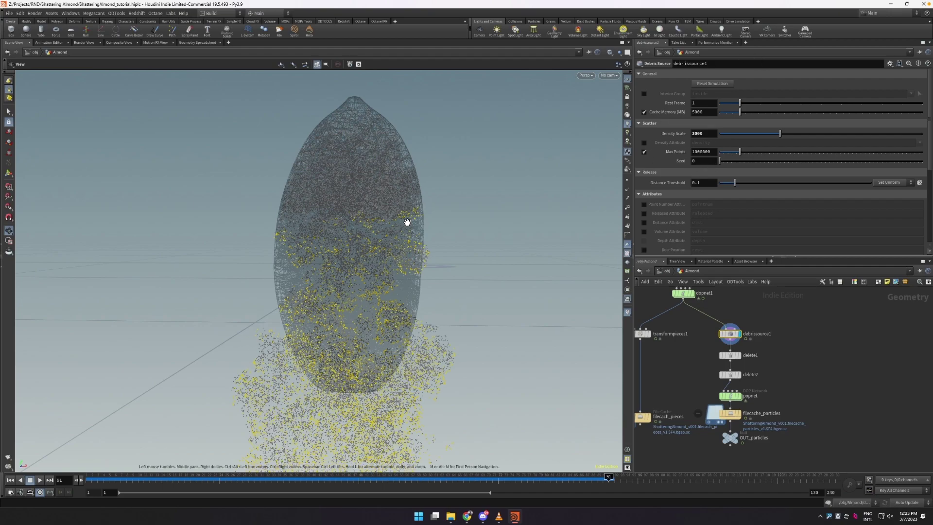
{"action": "left_click_drag", "start_coordinate": [403, 266], "coordinate": [377, 173]}
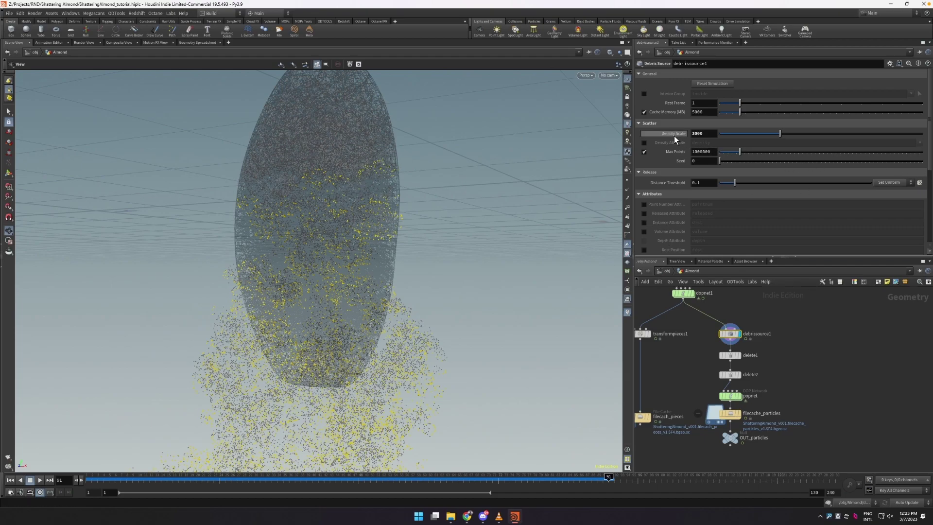
{"action": "left_click_drag", "start_coordinate": [927, 143], "coordinate": [926, 208]}
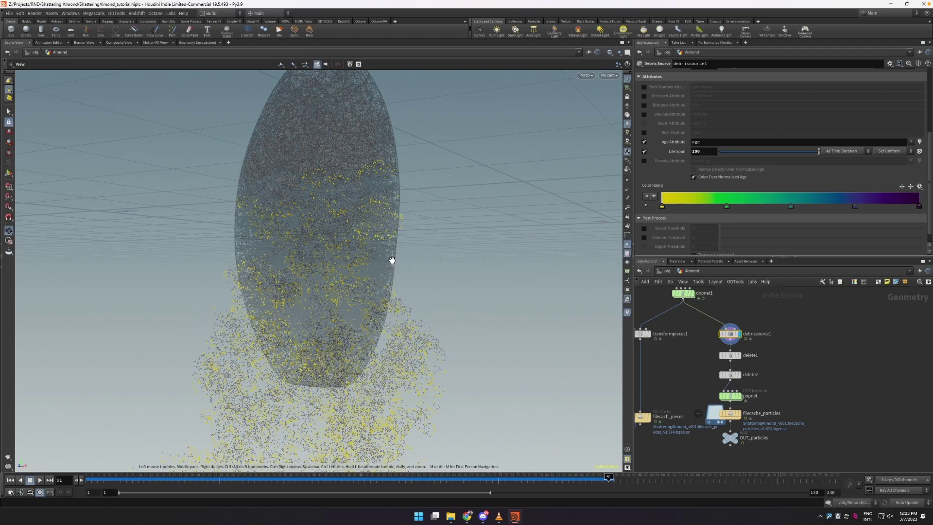
Compare the points kept by the delete1 and delete2 age filters against the unfiltered source.
{"action": "left_click", "coordinate": [739, 356]}
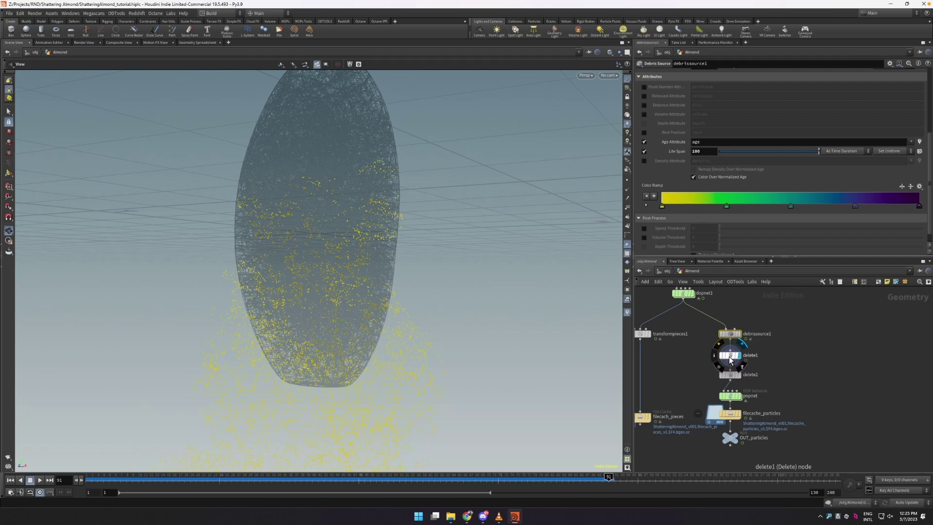
{"action": "left_click", "coordinate": [723, 359]}
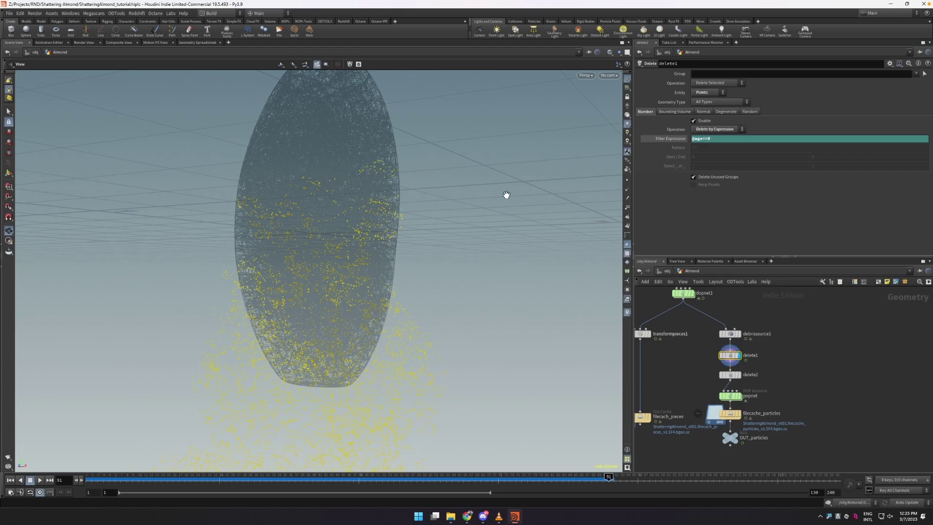
{"action": "left_click", "coordinate": [739, 333]}
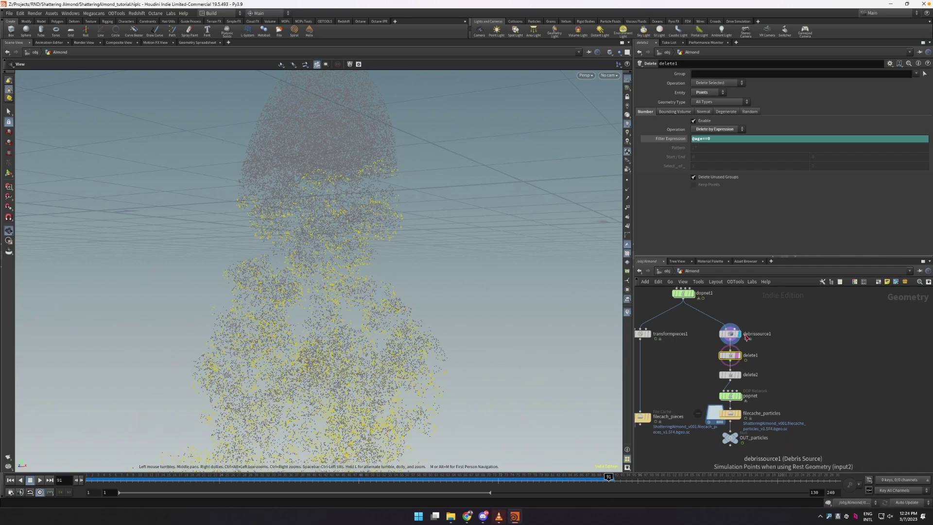
{"action": "left_click", "coordinate": [739, 356]}
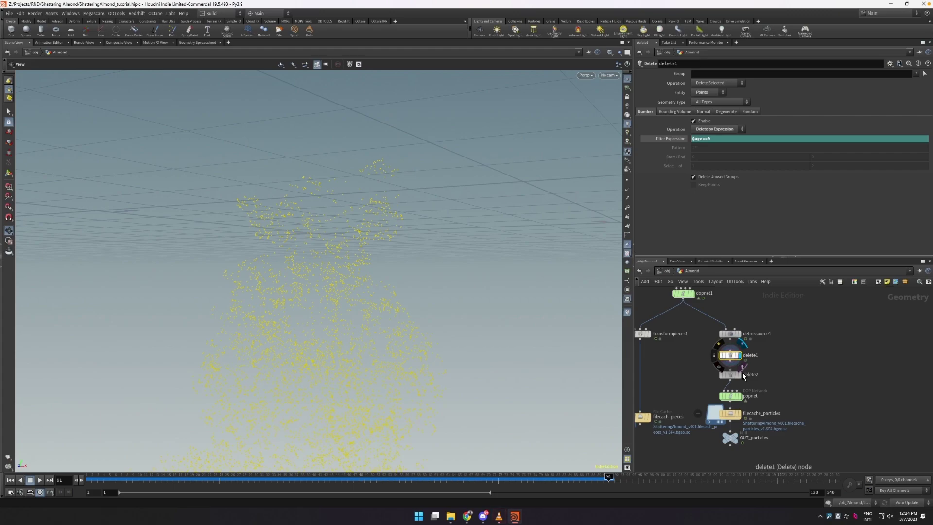
{"action": "left_click", "coordinate": [739, 375]}
{"action": "left_click", "coordinate": [732, 376]}
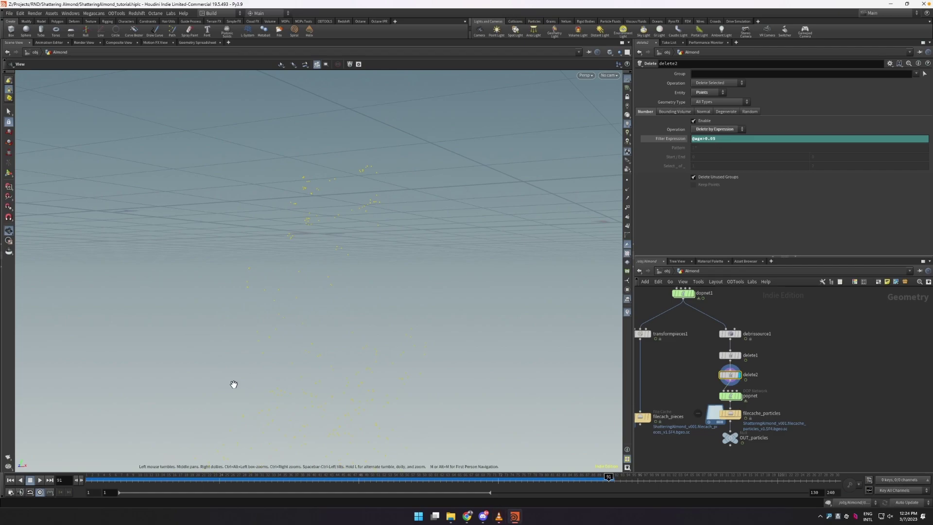
Scrub to frame 55 to see the particles, then return to frame 1.
{"action": "left_click", "coordinate": [166, 476]}
{"action": "left_click_drag", "start_coordinate": [167, 476], "coordinate": [486, 481]}
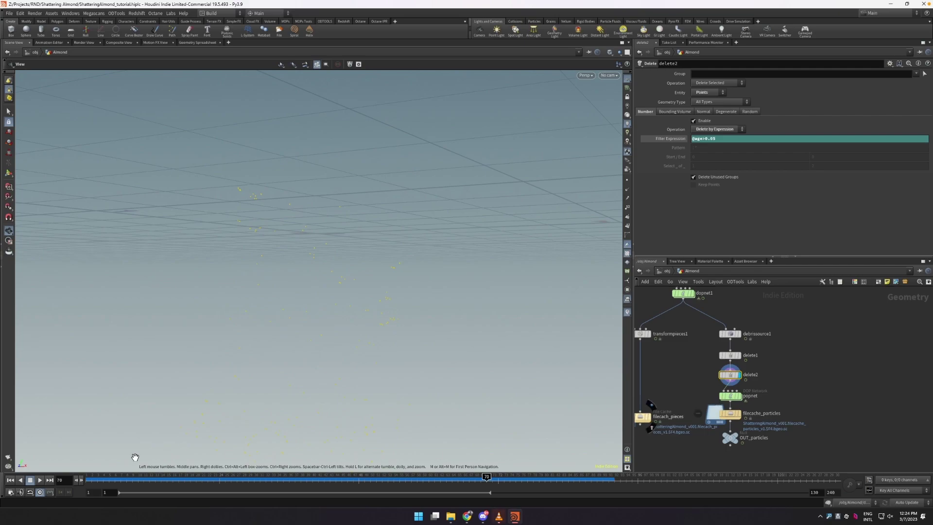
{"action": "key", "text": "ctrl+Up"}
Inside popnet, review the source_first_input node's Source and Birth settings.
{"action": "double_click", "coordinate": [733, 394]}
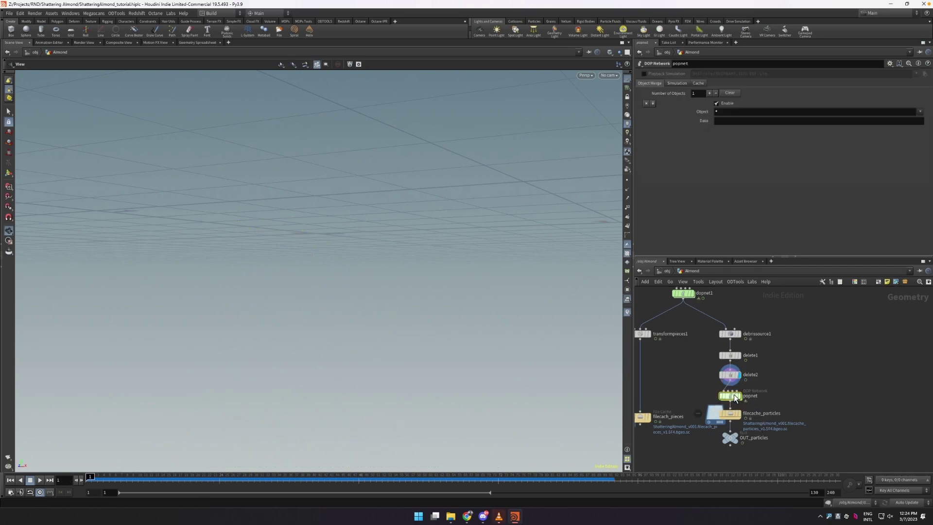
{"action": "left_click", "coordinate": [818, 329]}
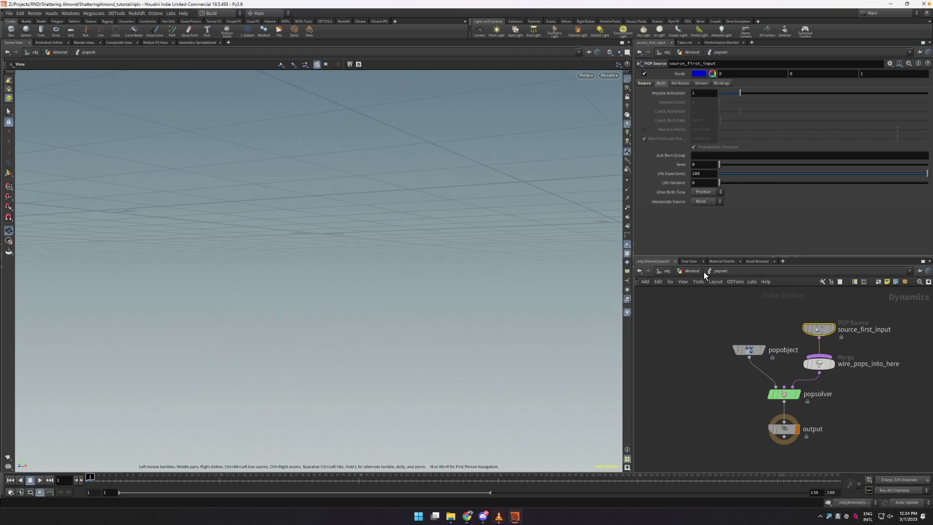
{"action": "left_click", "coordinate": [642, 83]}
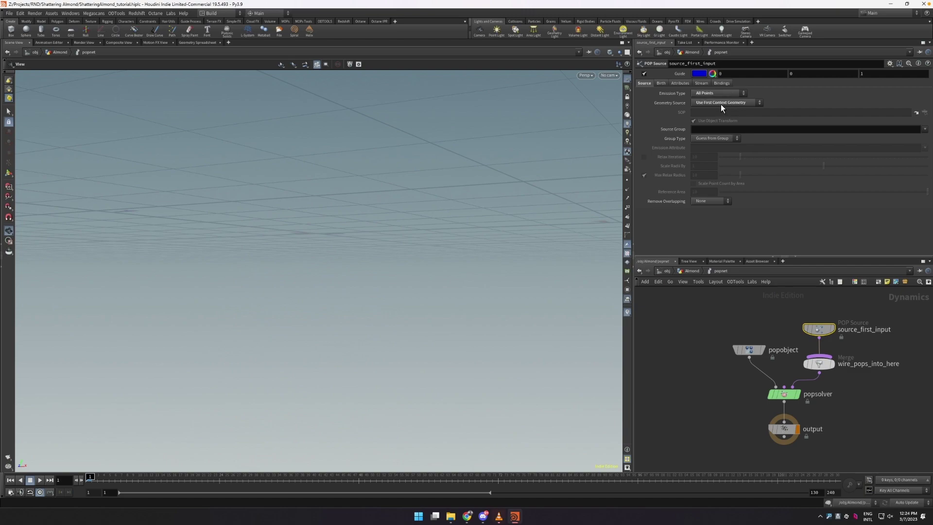
{"action": "left_click", "coordinate": [664, 83]}
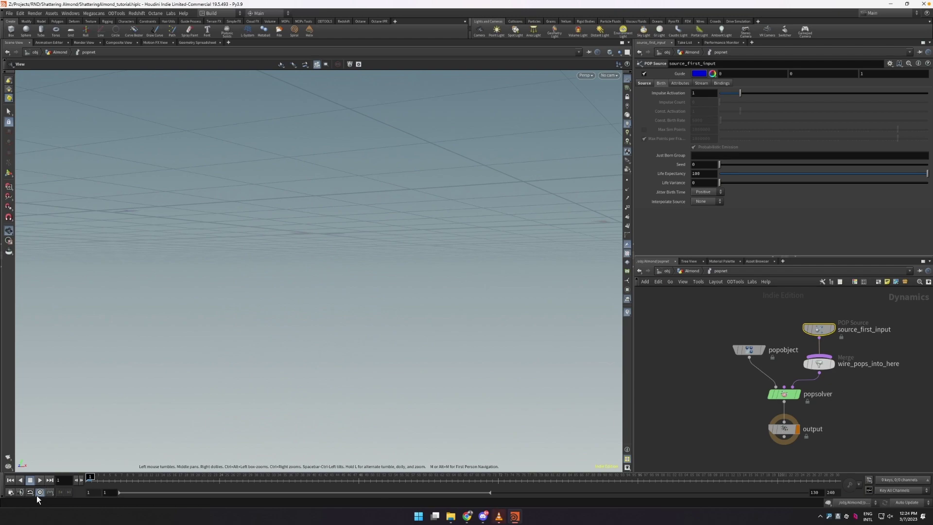
Play the debris simulation to frame 121, check inherited velocity attributes, then select OUT_particles.
{"action": "left_click", "coordinate": [39, 482]}
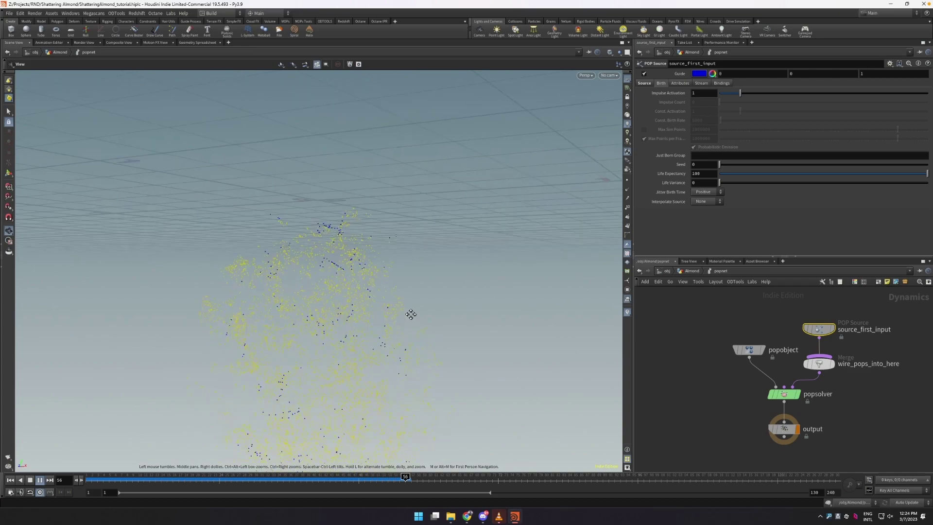
{"action": "left_click", "coordinate": [686, 83]}
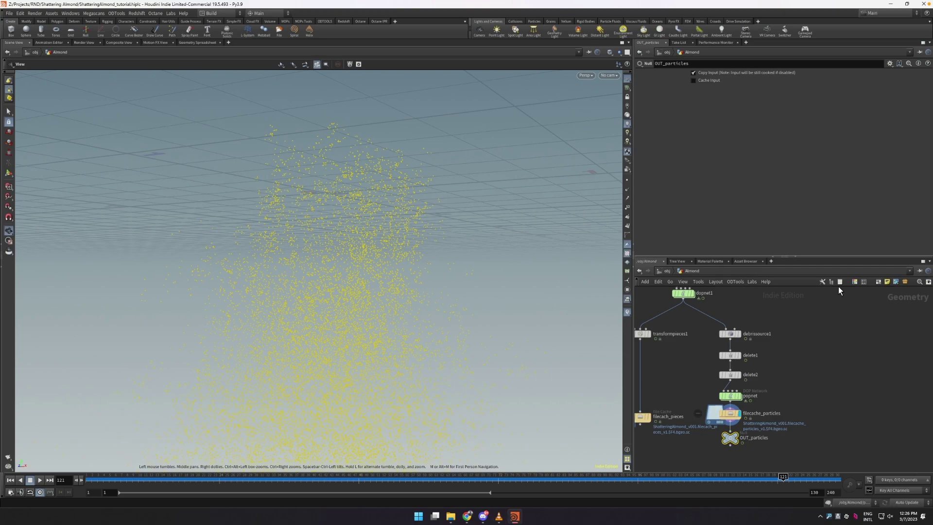
{"action": "left_click", "coordinate": [822, 281]}
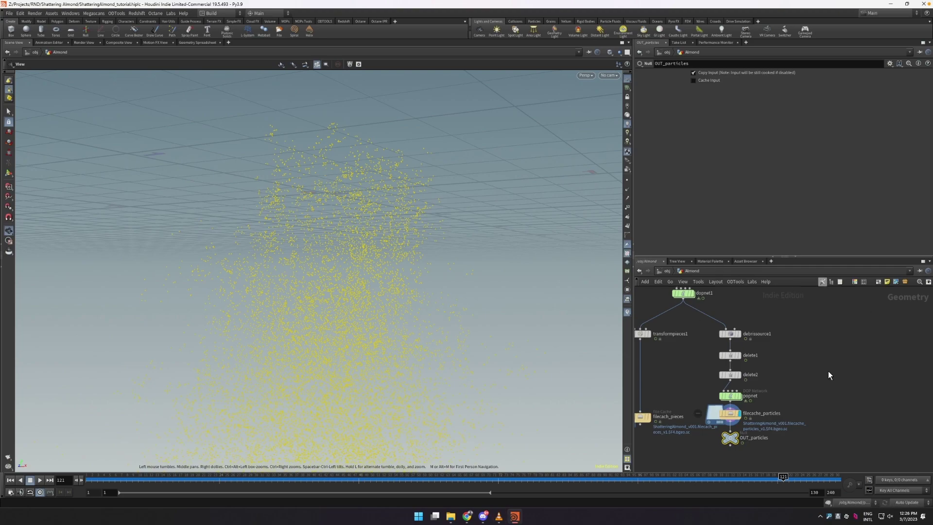